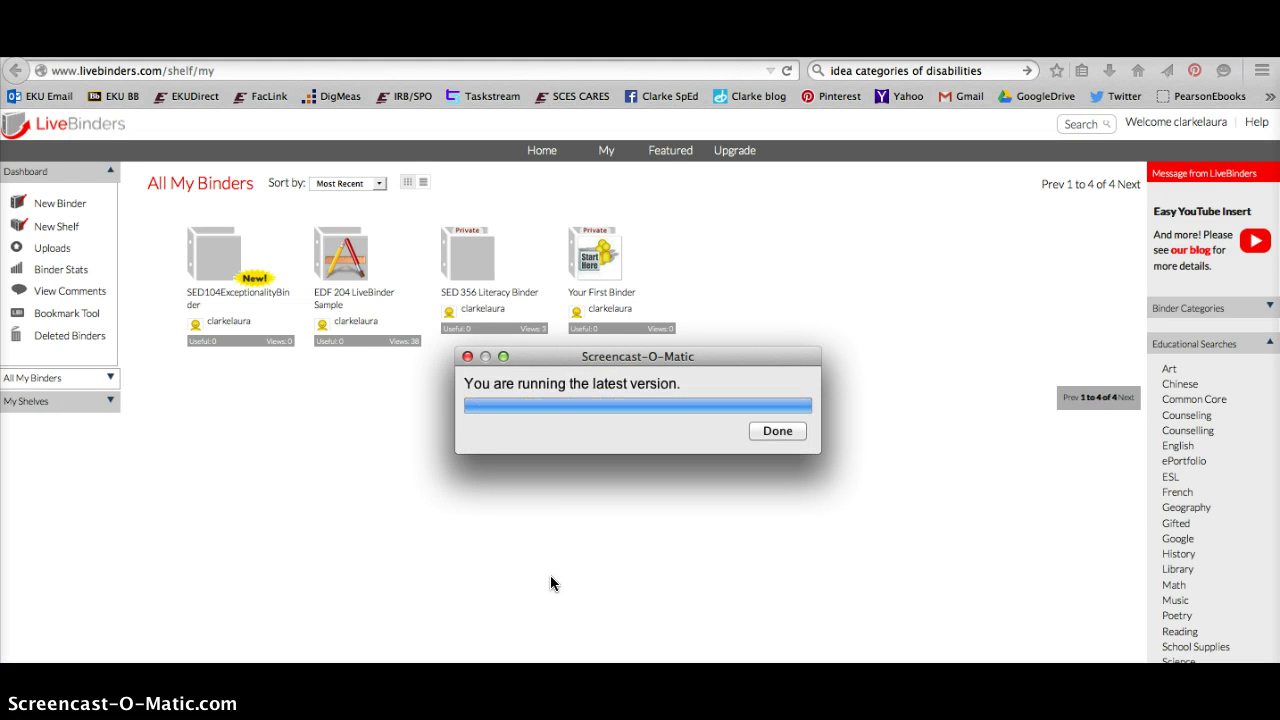
Start a new binder named SED104ExceptionalityBinder-Demo with the description "Demo binder"
{"action": "left_click", "coordinate": [467, 357]}
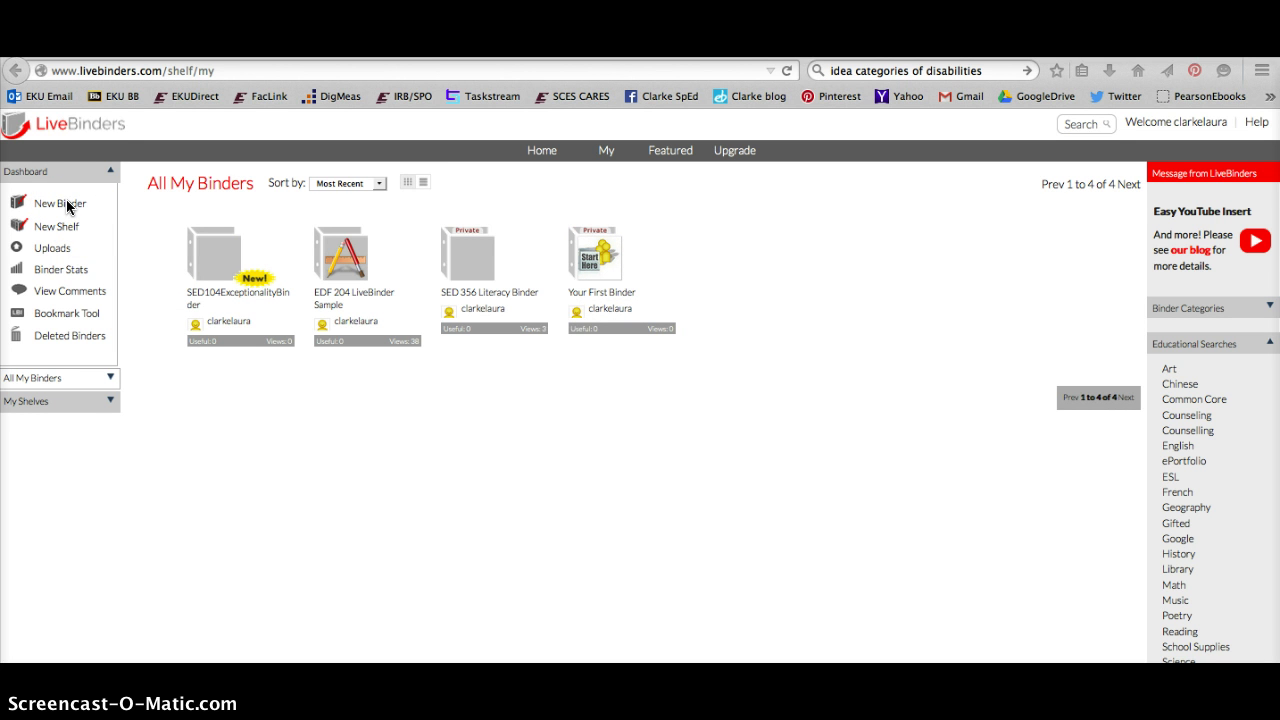
{"action": "left_click", "coordinate": [68, 205]}
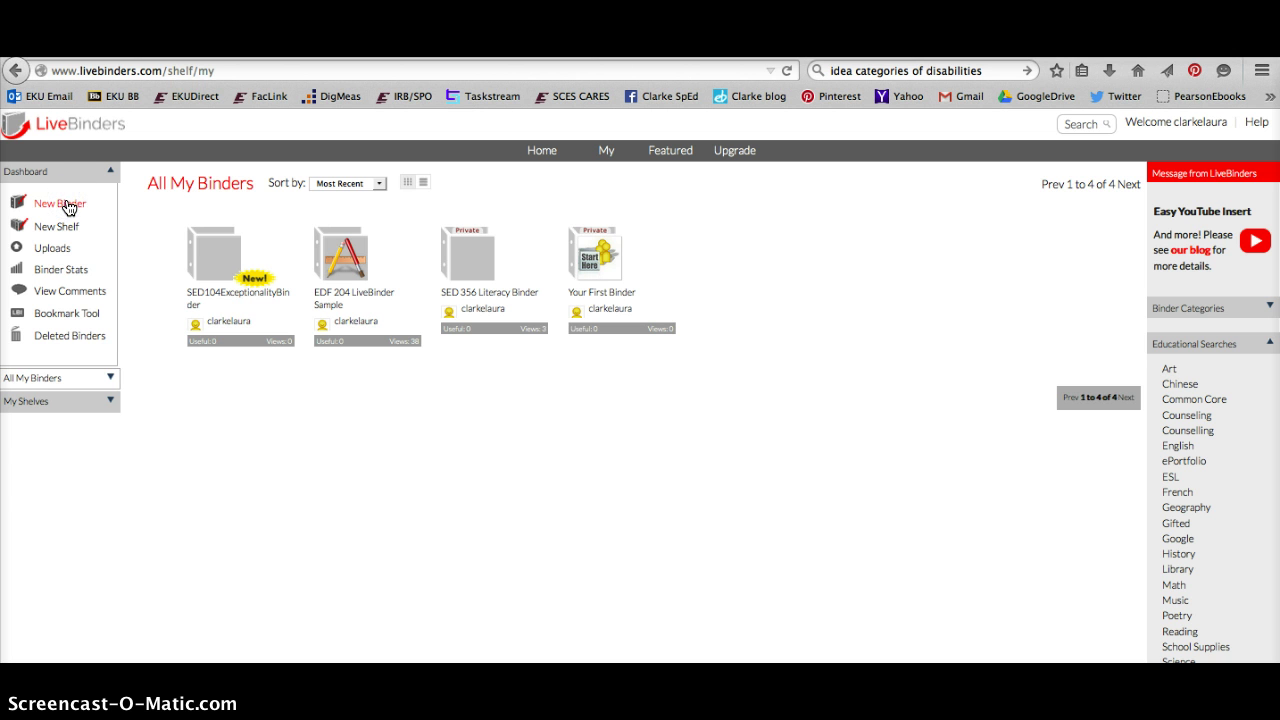
{"action": "left_click", "coordinate": [68, 205]}
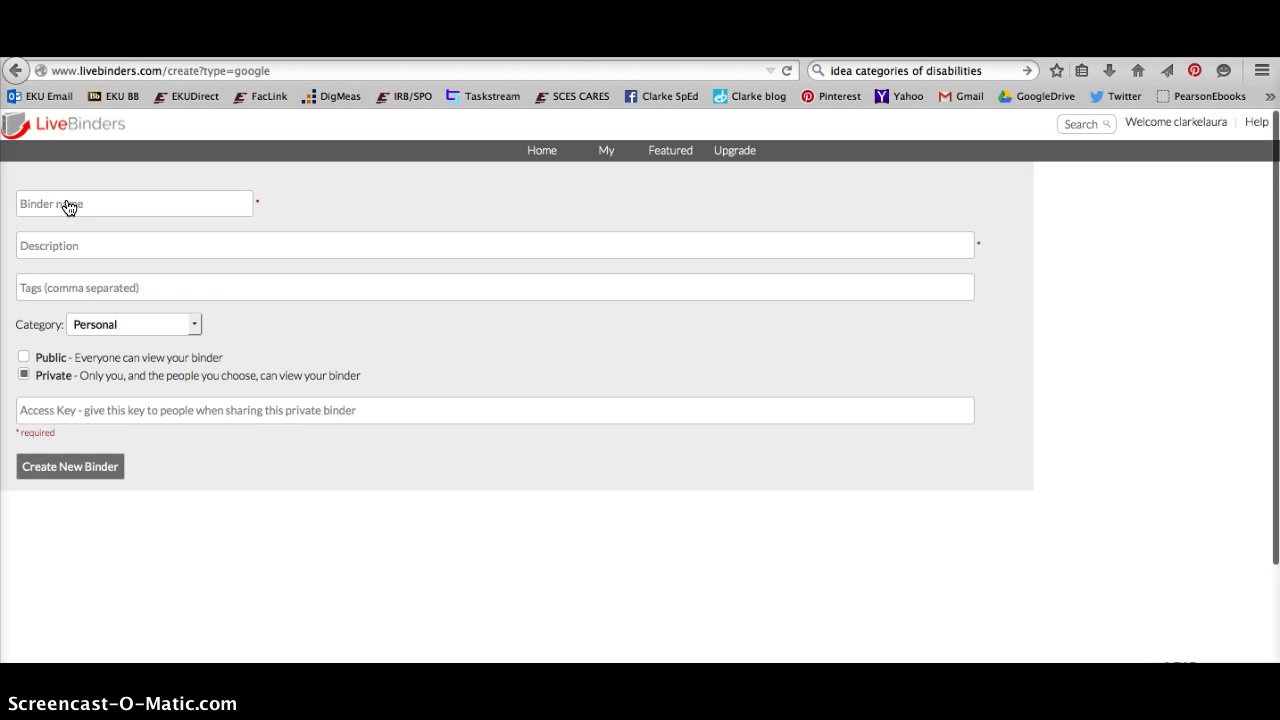
{"action": "left_click", "coordinate": [94, 206]}
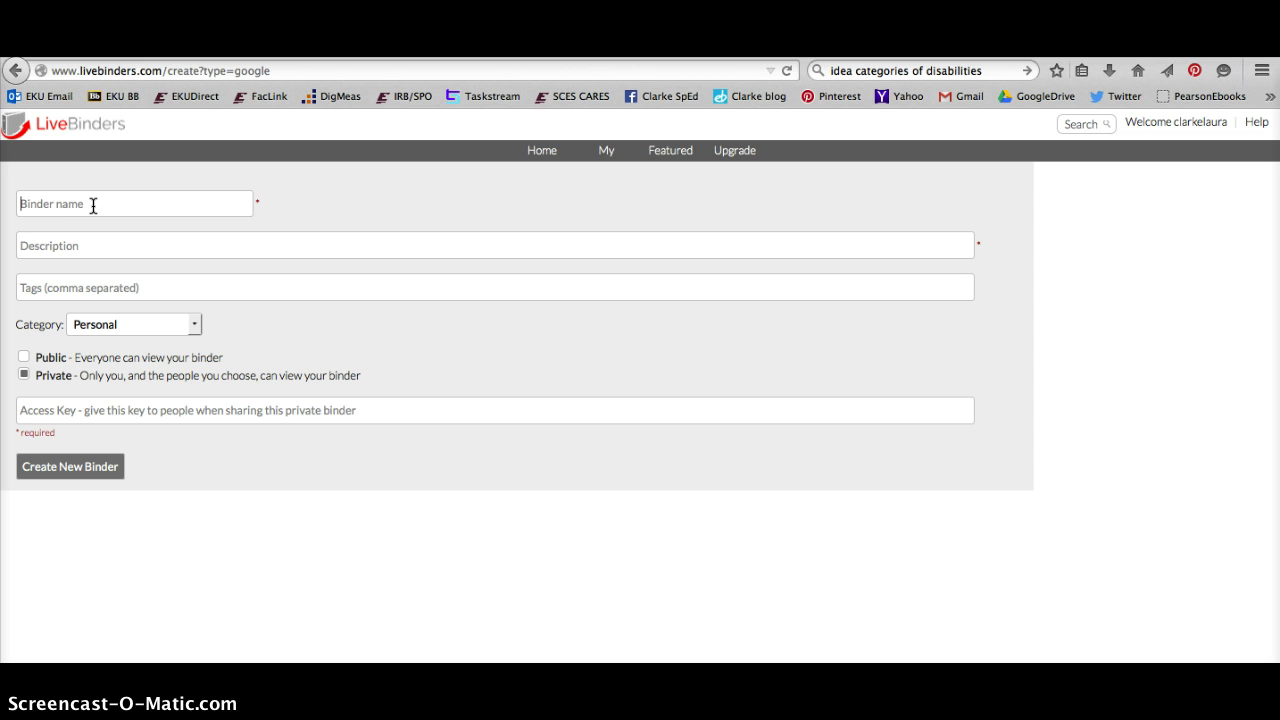
{"action": "type", "text": "SED"}
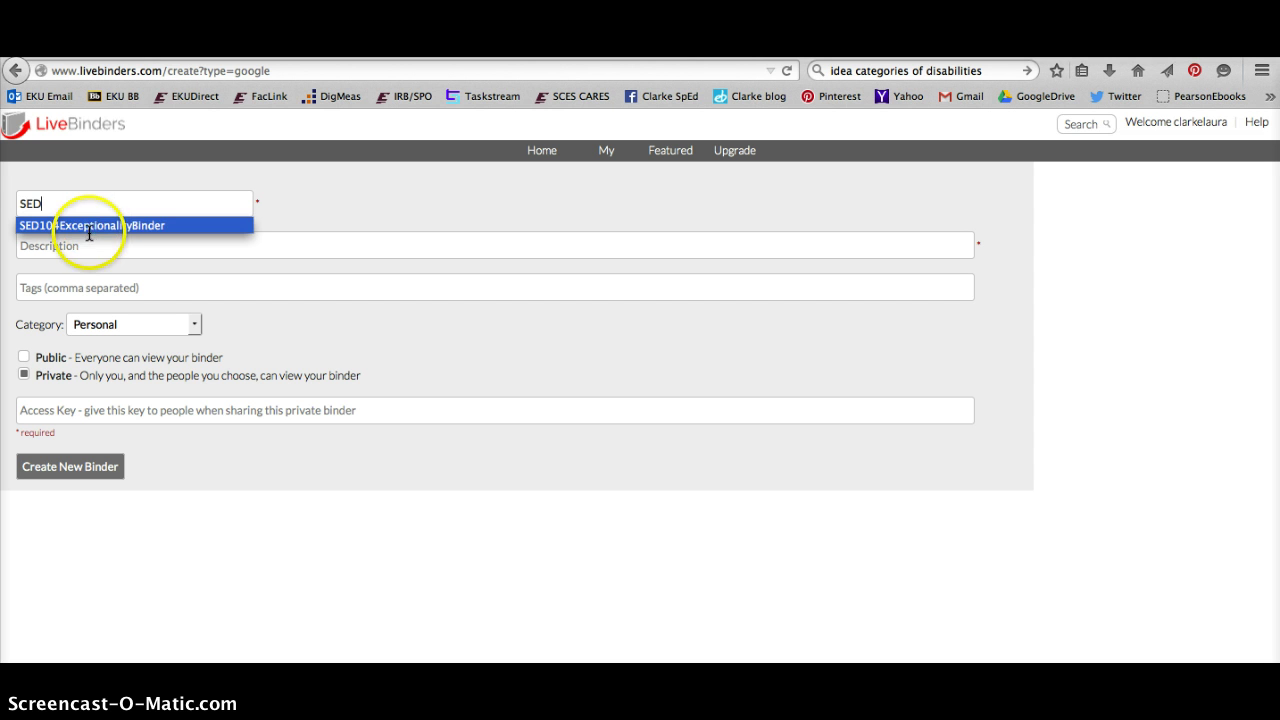
{"action": "left_click", "coordinate": [90, 225]}
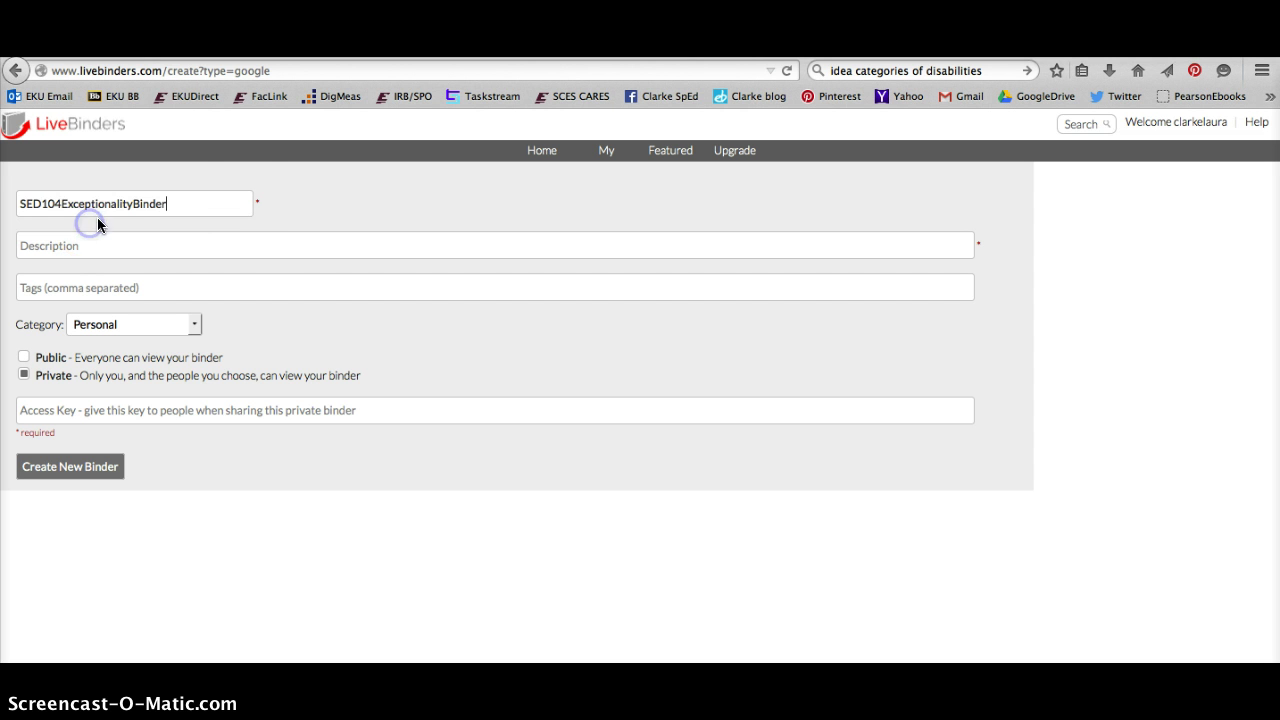
{"action": "type", "text": "-Demo"}
{"action": "left_click", "coordinate": [190, 247]}
{"action": "type", "text": "Demo binder"}
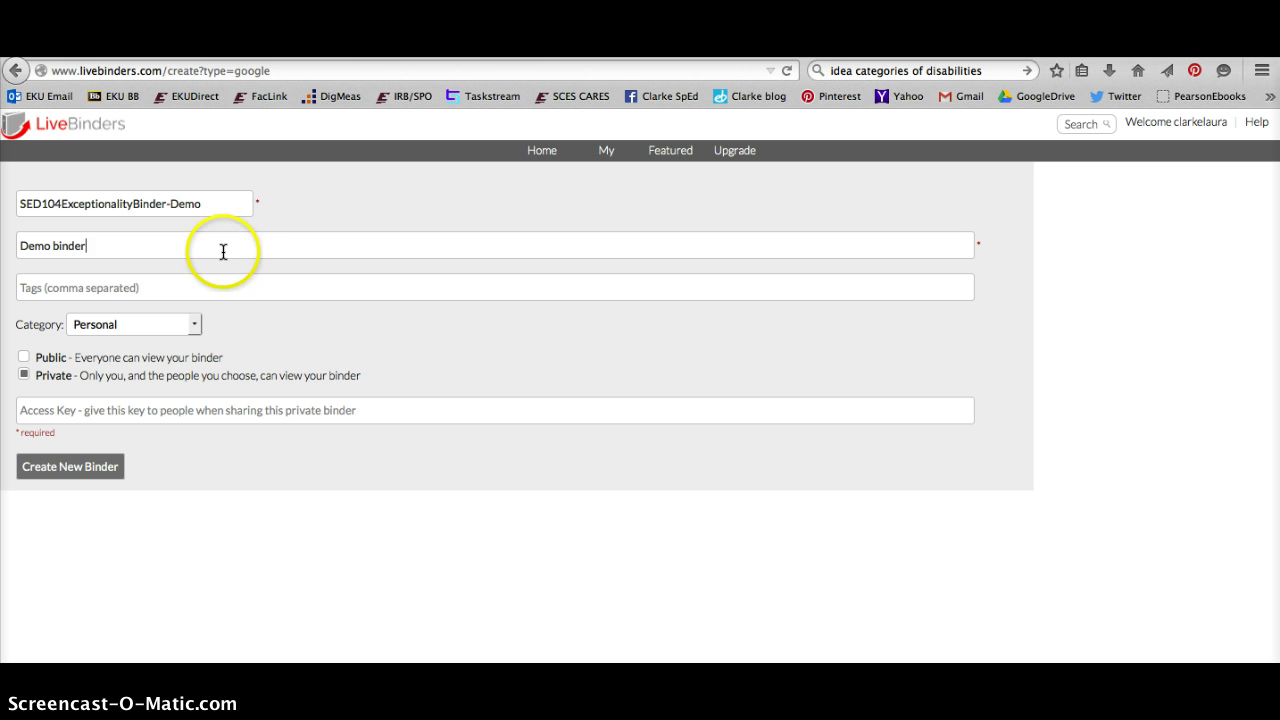
Set the binder's category to Education, make it public and create it
{"action": "left_click", "coordinate": [189, 326]}
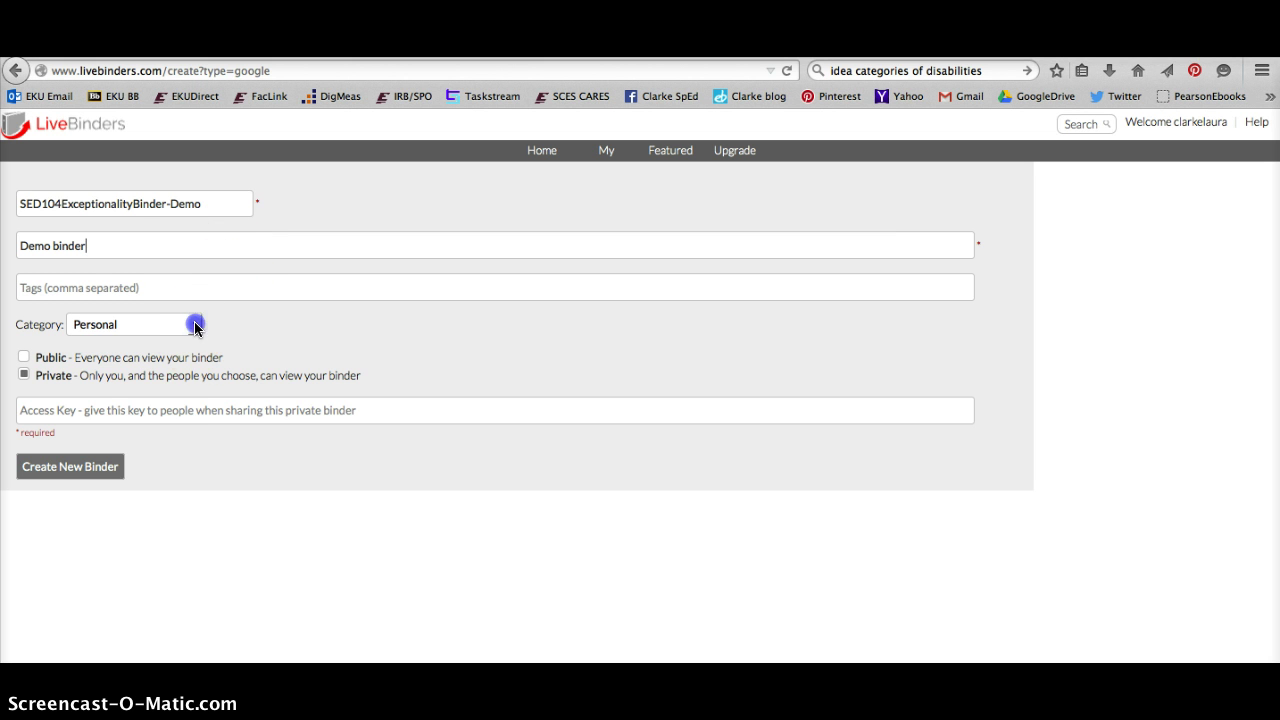
{"action": "left_click", "coordinate": [189, 418]}
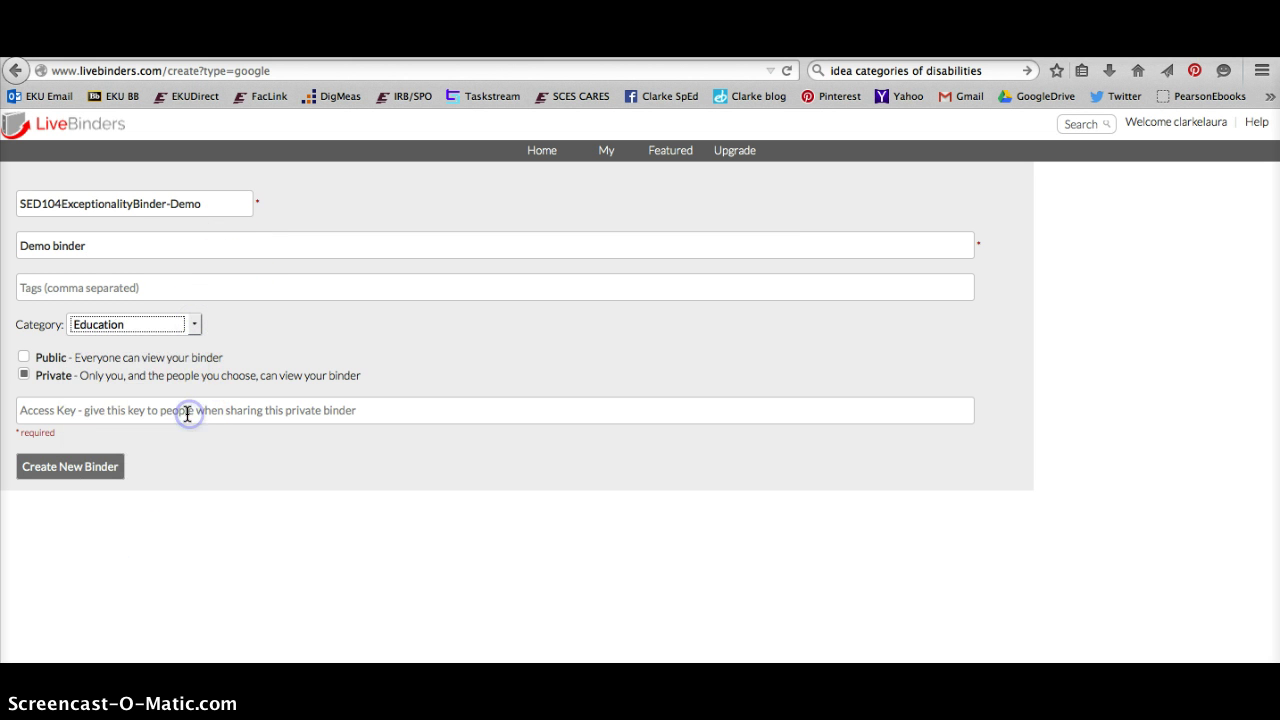
{"action": "left_click", "coordinate": [23, 358]}
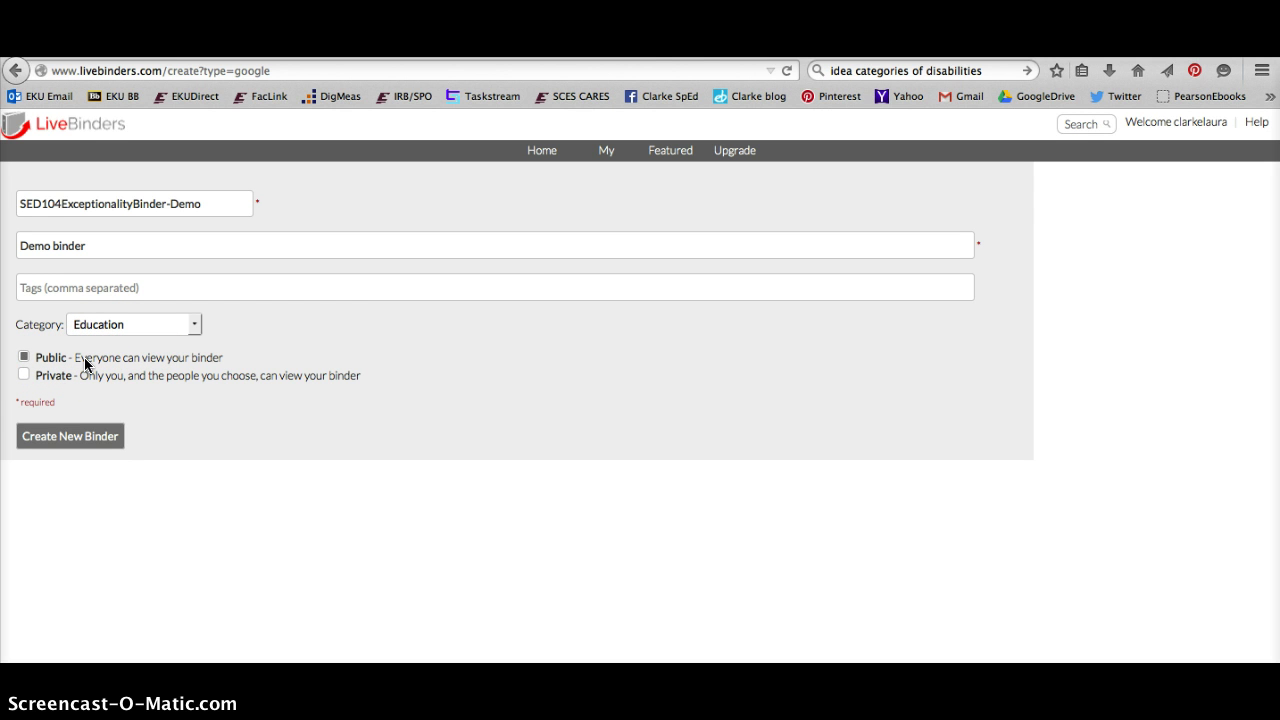
{"action": "left_click", "coordinate": [100, 437]}
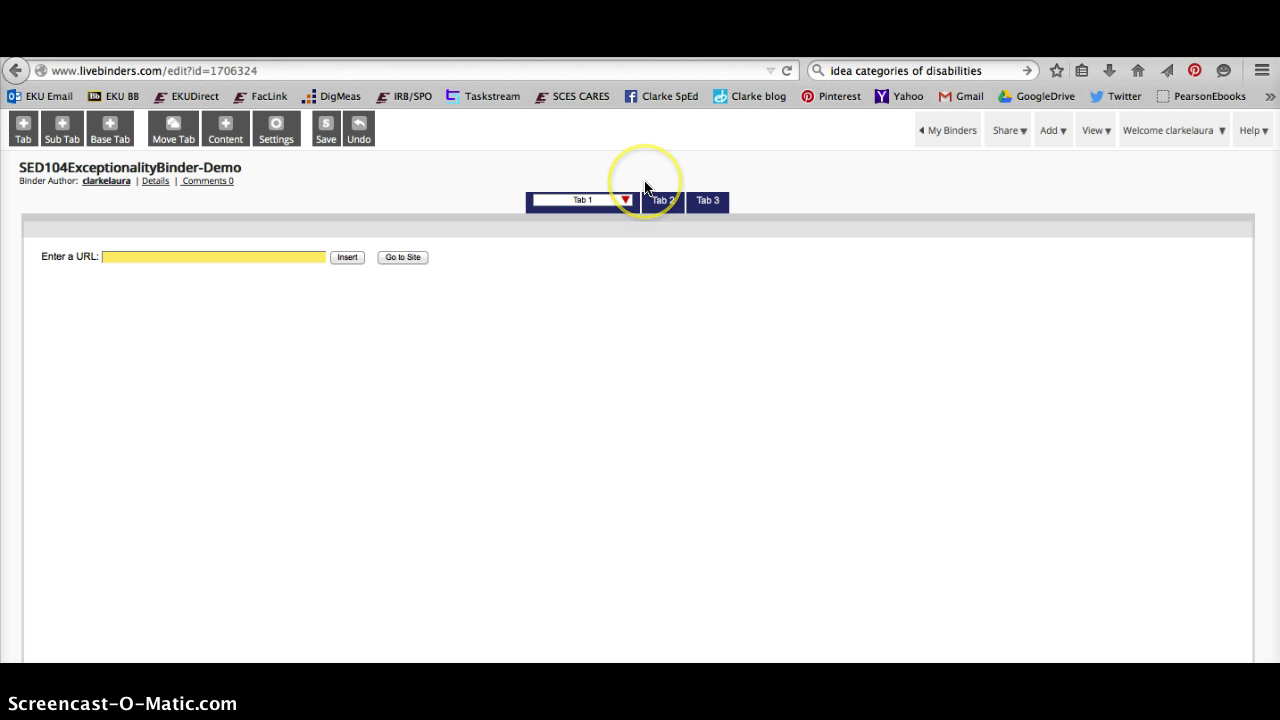
Rename the binder's first tab to "Welcome"
{"action": "left_click", "coordinate": [593, 199]}
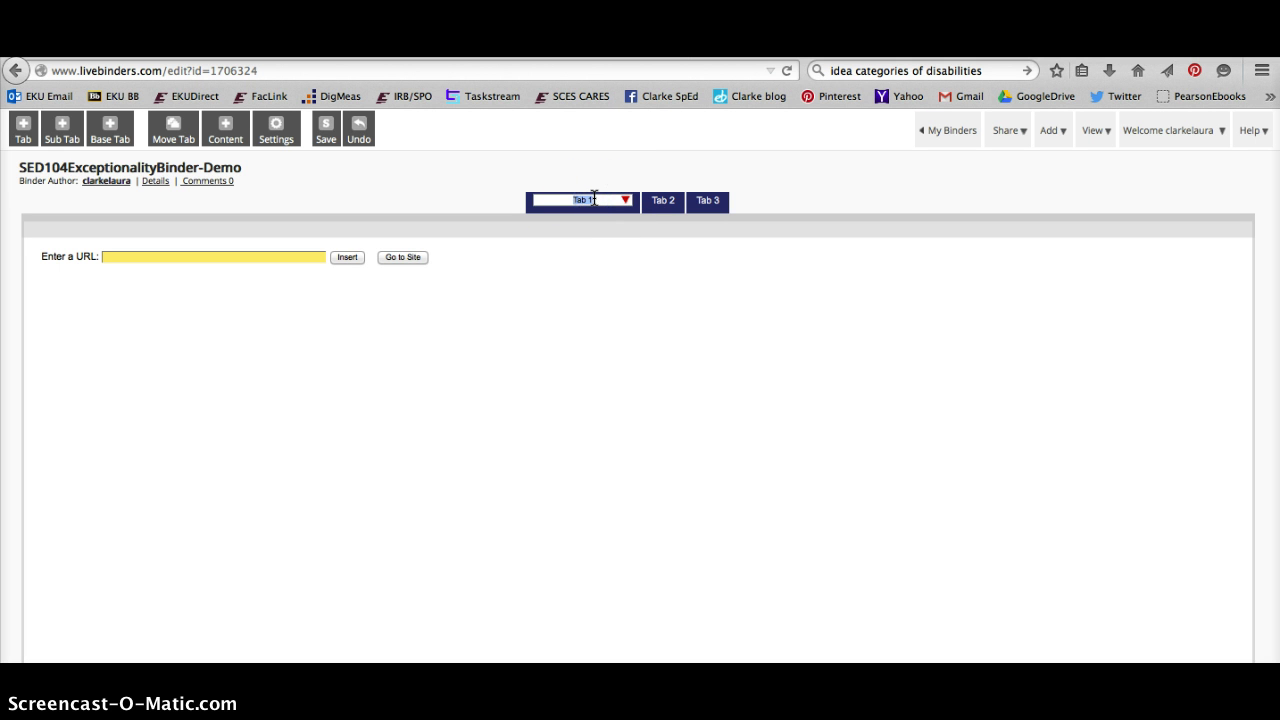
{"action": "type", "text": "Welcome"}
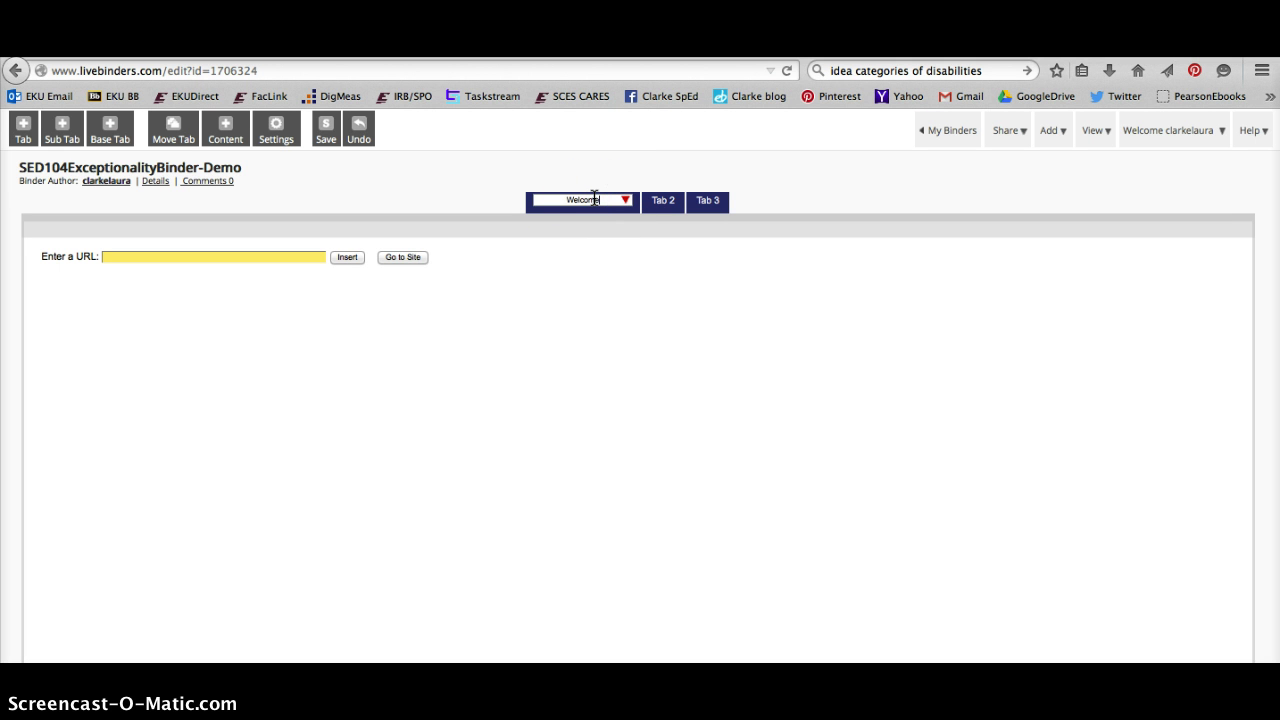
{"action": "left_click", "coordinate": [573, 318]}
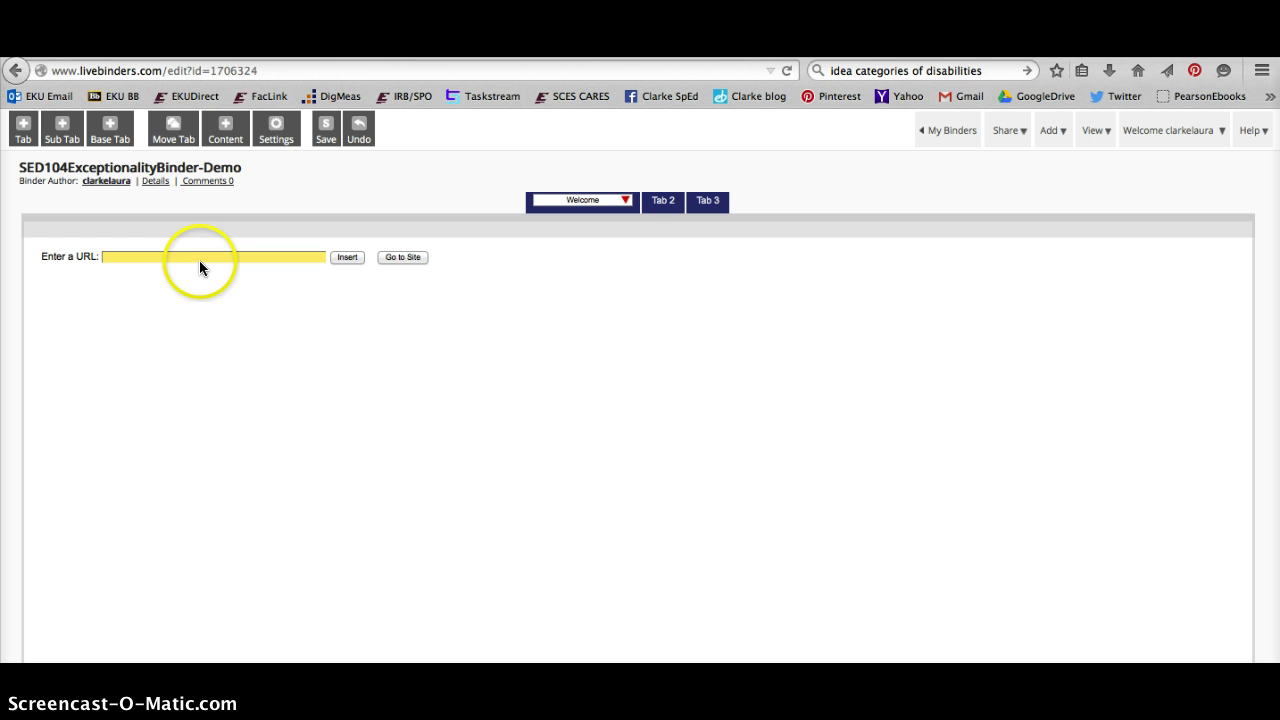
Add text content to the Welcome tab using the 2 Column Text layout
{"action": "left_click", "coordinate": [226, 133]}
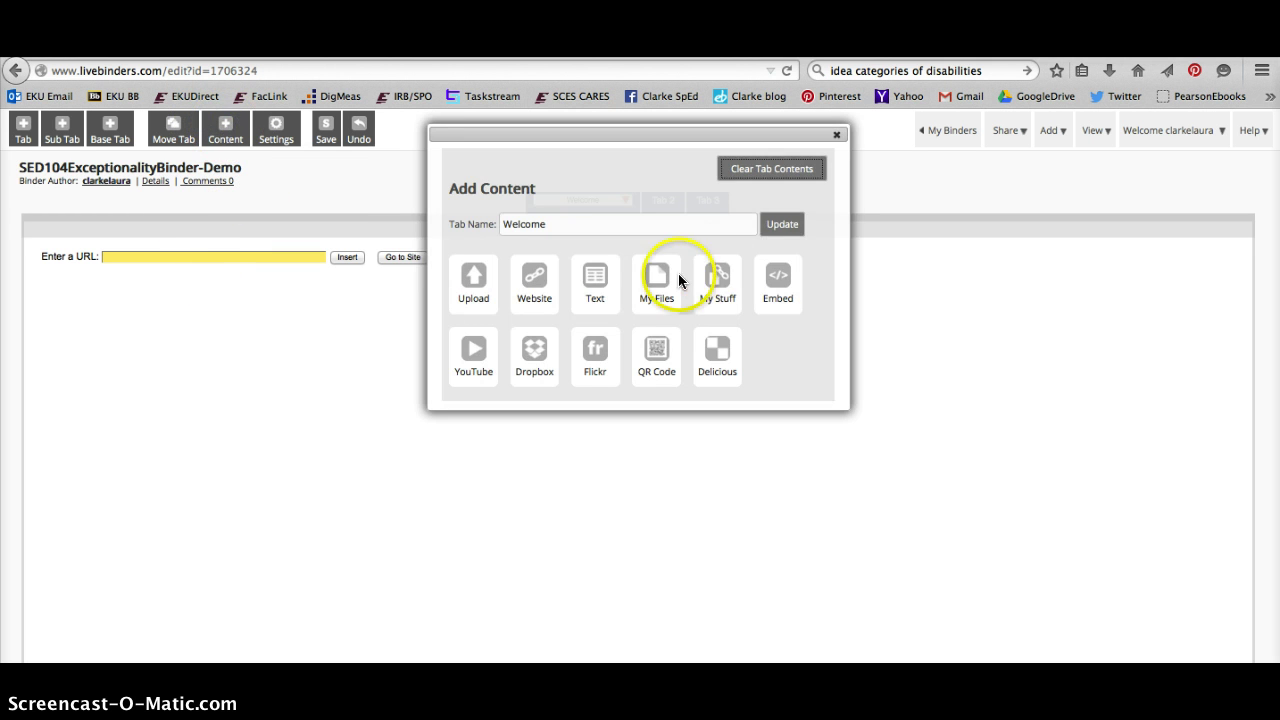
{"action": "left_click", "coordinate": [592, 275]}
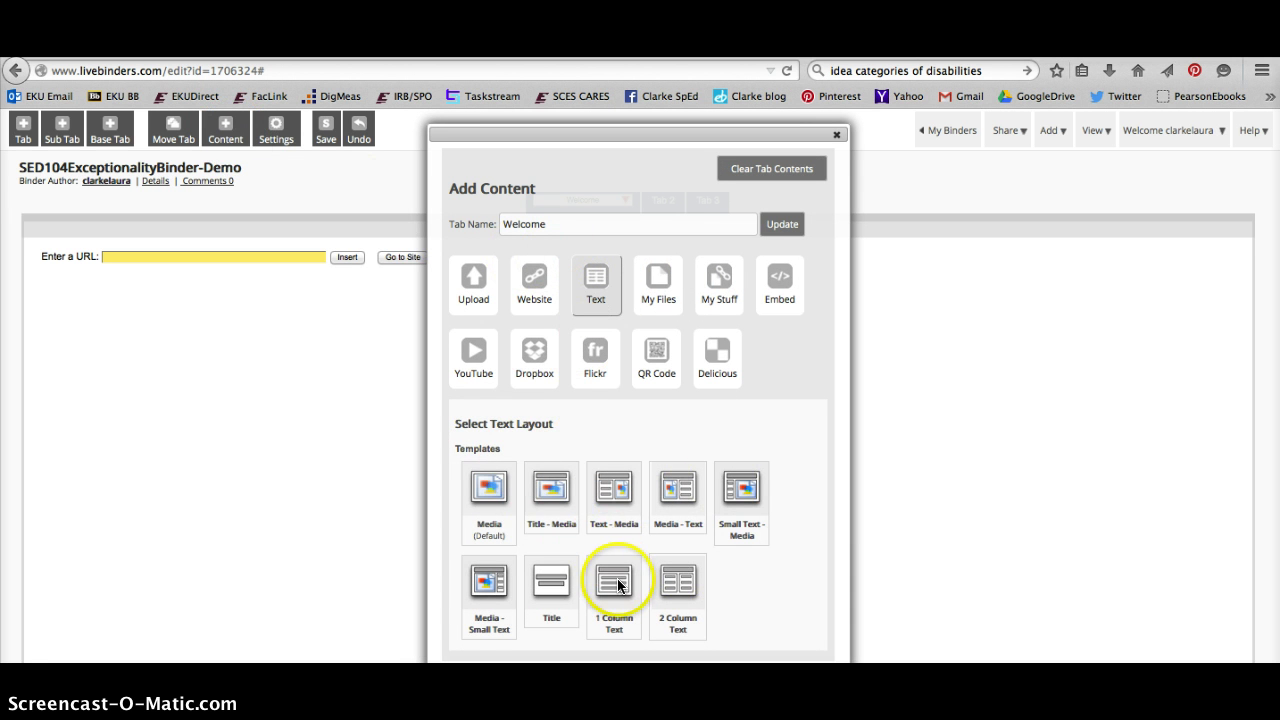
{"action": "left_click", "coordinate": [669, 586]}
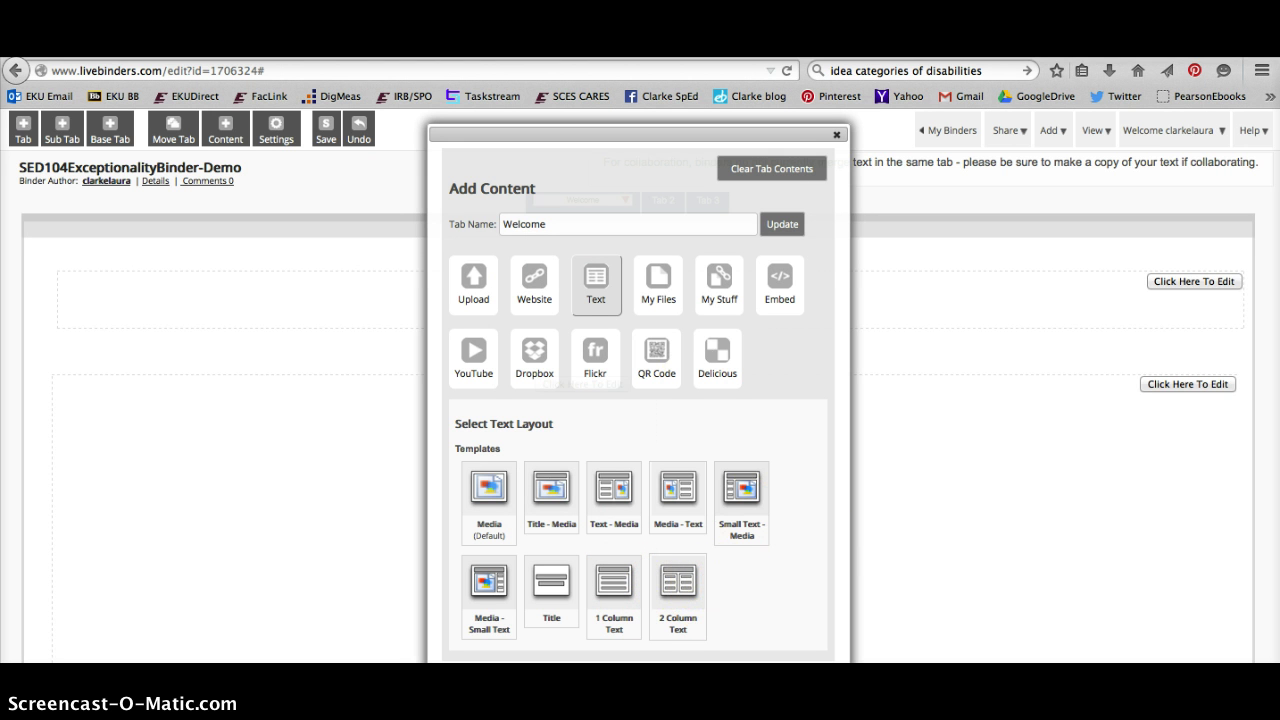
{"action": "left_click", "coordinate": [836, 136]}
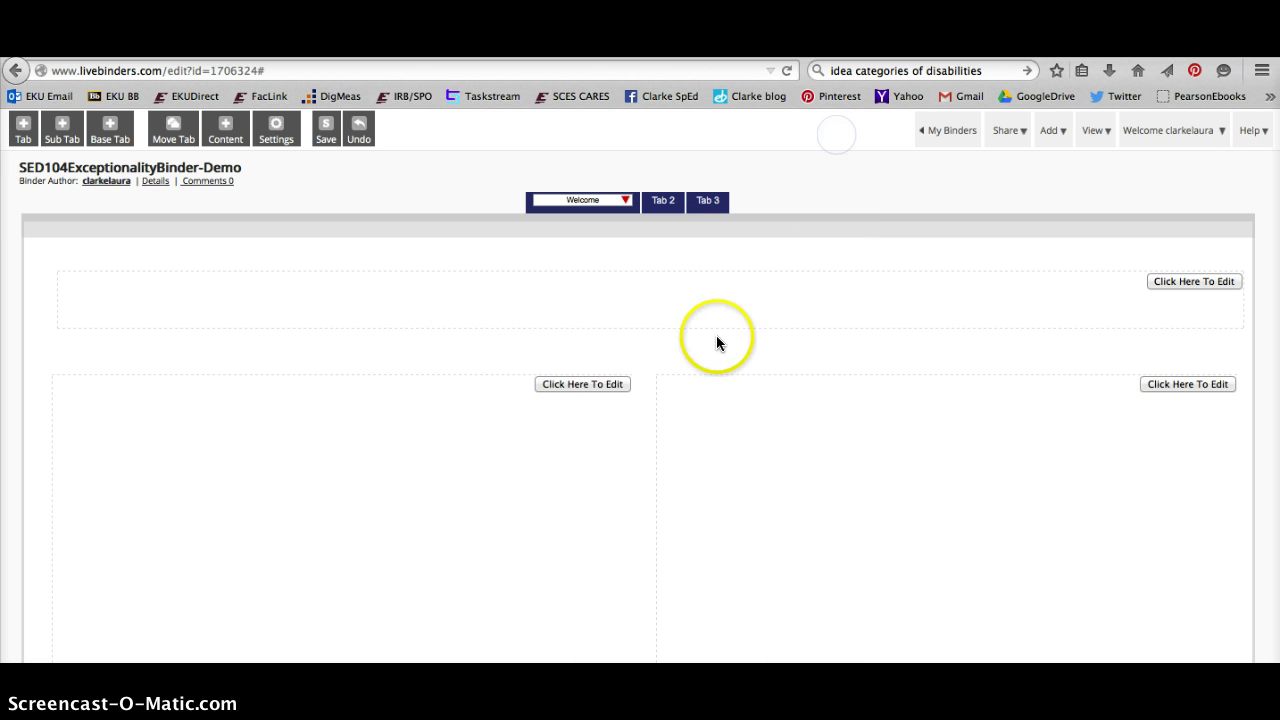
Enter "Welcome to my Exceptionality Binder" in the heading box above the two columns
{"action": "left_click", "coordinate": [1192, 283]}
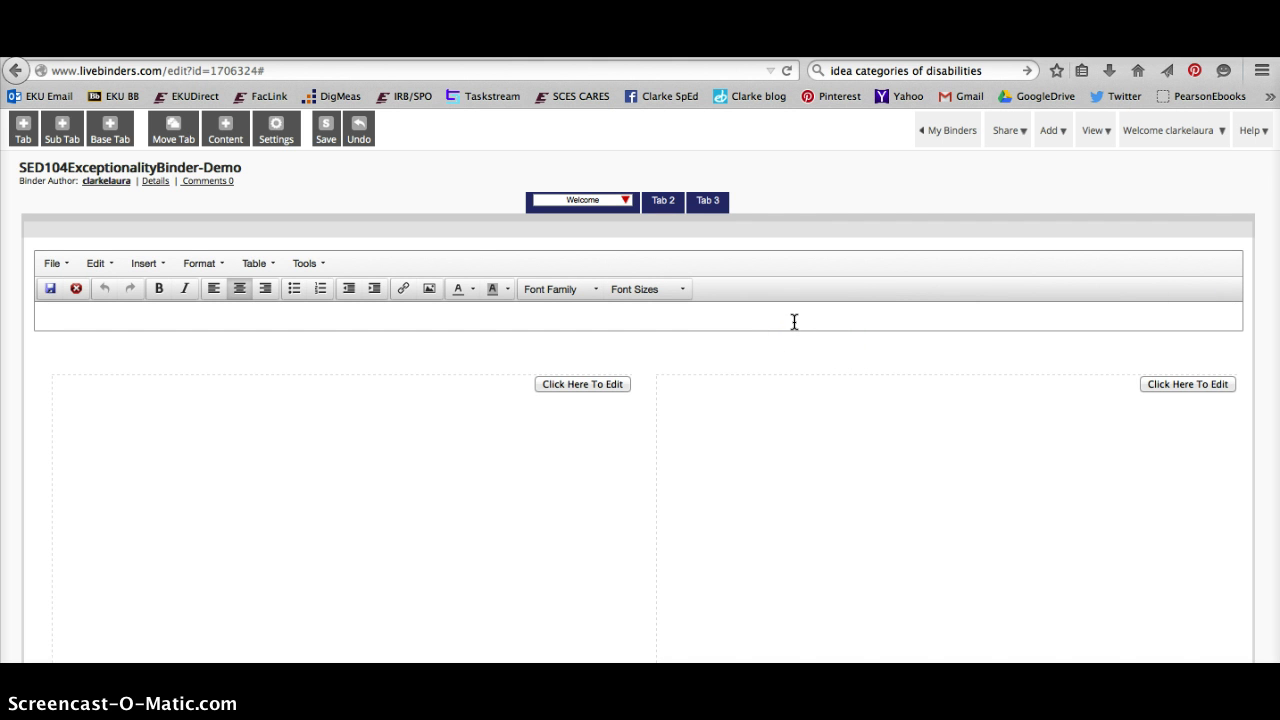
{"action": "left_click", "coordinate": [772, 316]}
{"action": "type", "text": "Welcome to "}
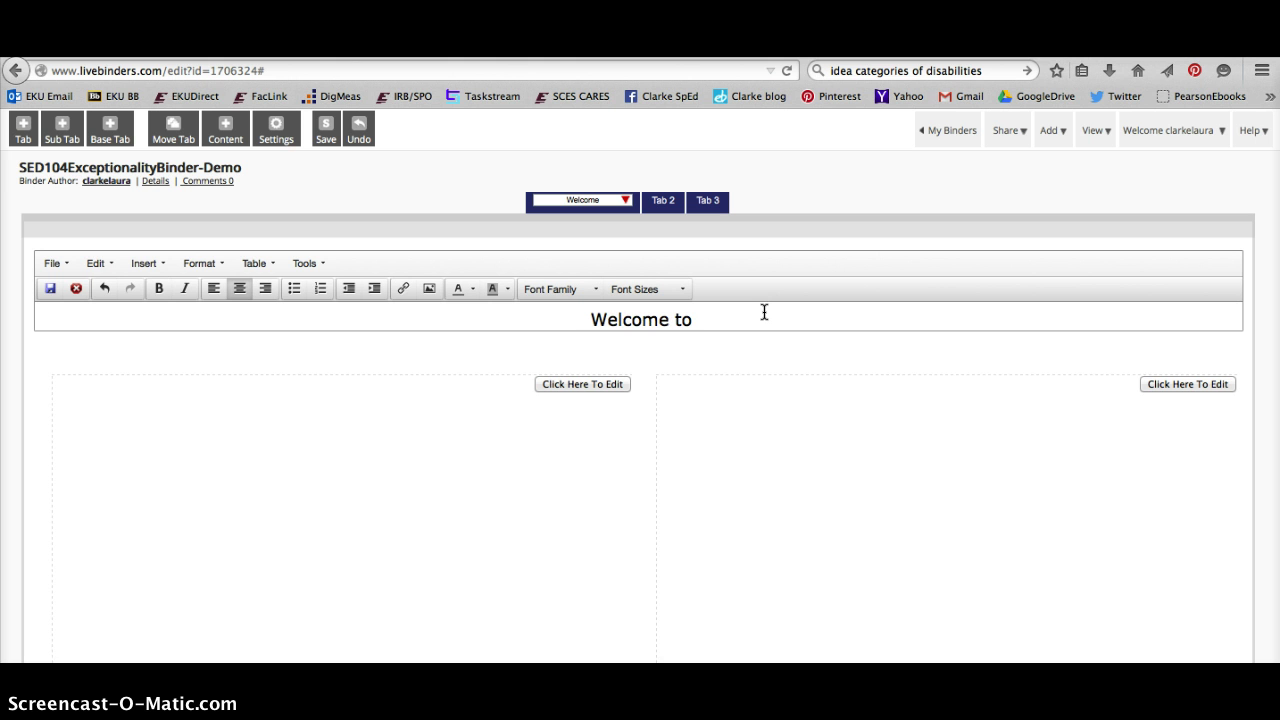
{"action": "type", "text": "my "}
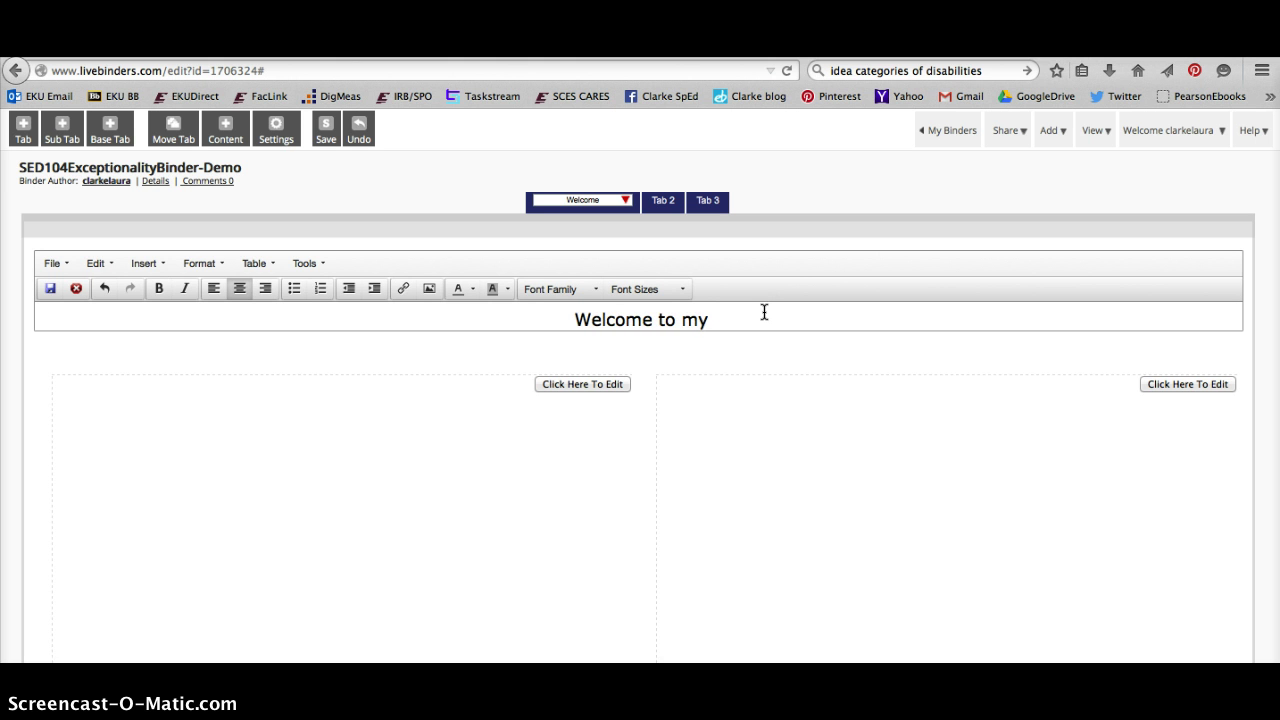
{"action": "type", "text": "Excpetional"}
{"action": "key", "text": "BackSpace"}
{"action": "key", "text": "BackSpace"}
{"action": "key", "text": "BackSpace"}
{"action": "key", "text": "BackSpace"}
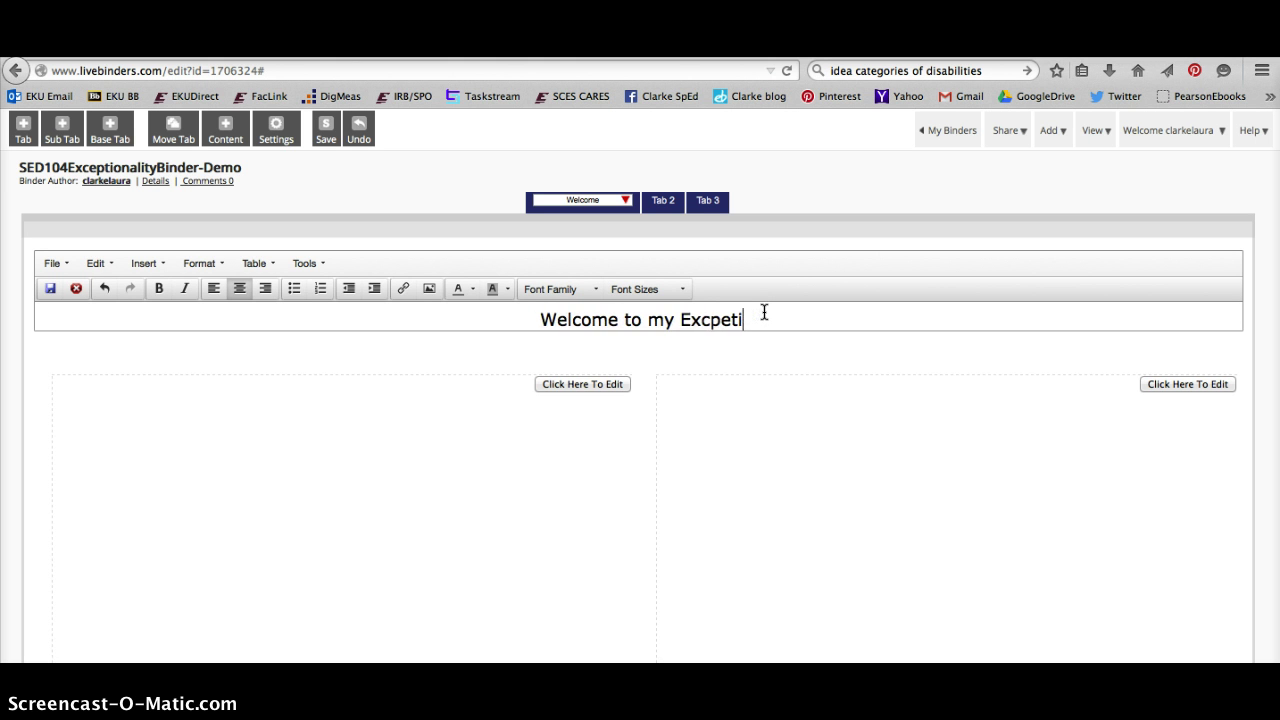
{"action": "key", "text": "BackSpace"}
{"action": "key", "text": "BackSpace"}
{"action": "key", "text": "BackSpace"}
{"action": "key", "text": "BackSpace"}
{"action": "type", "text": "eptinali"}
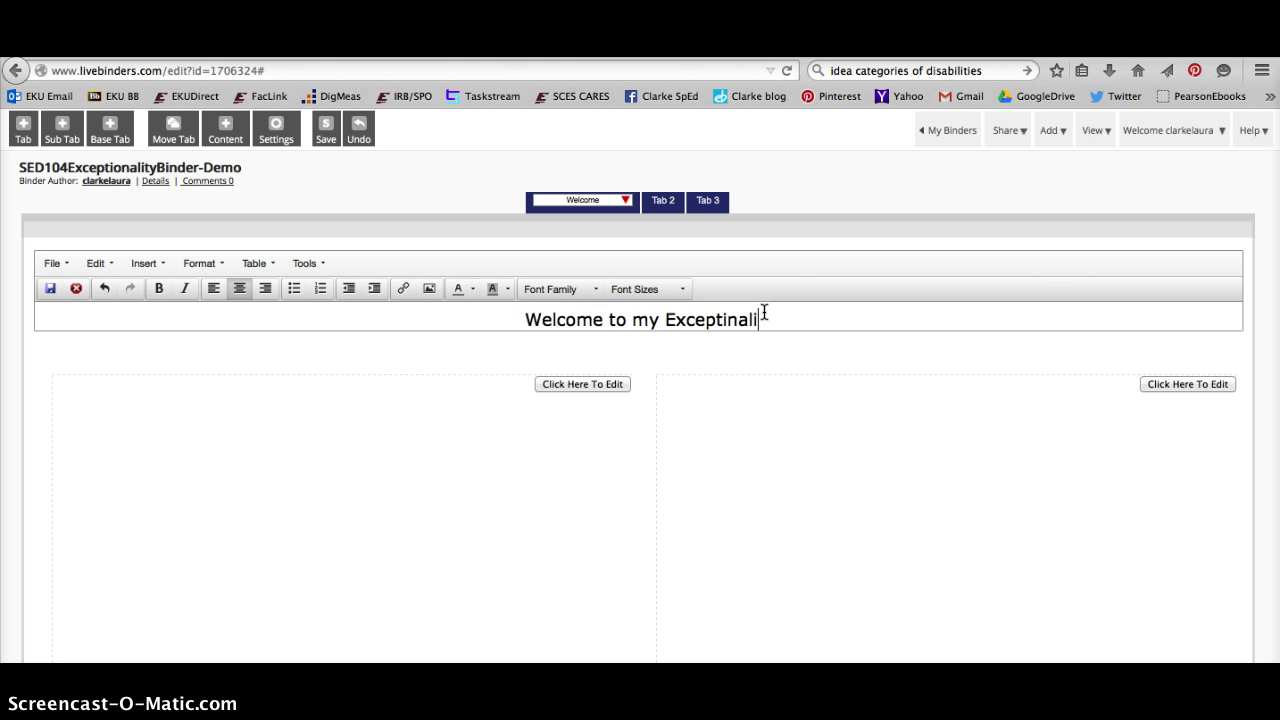
{"action": "type", "text": "ty Binder"}
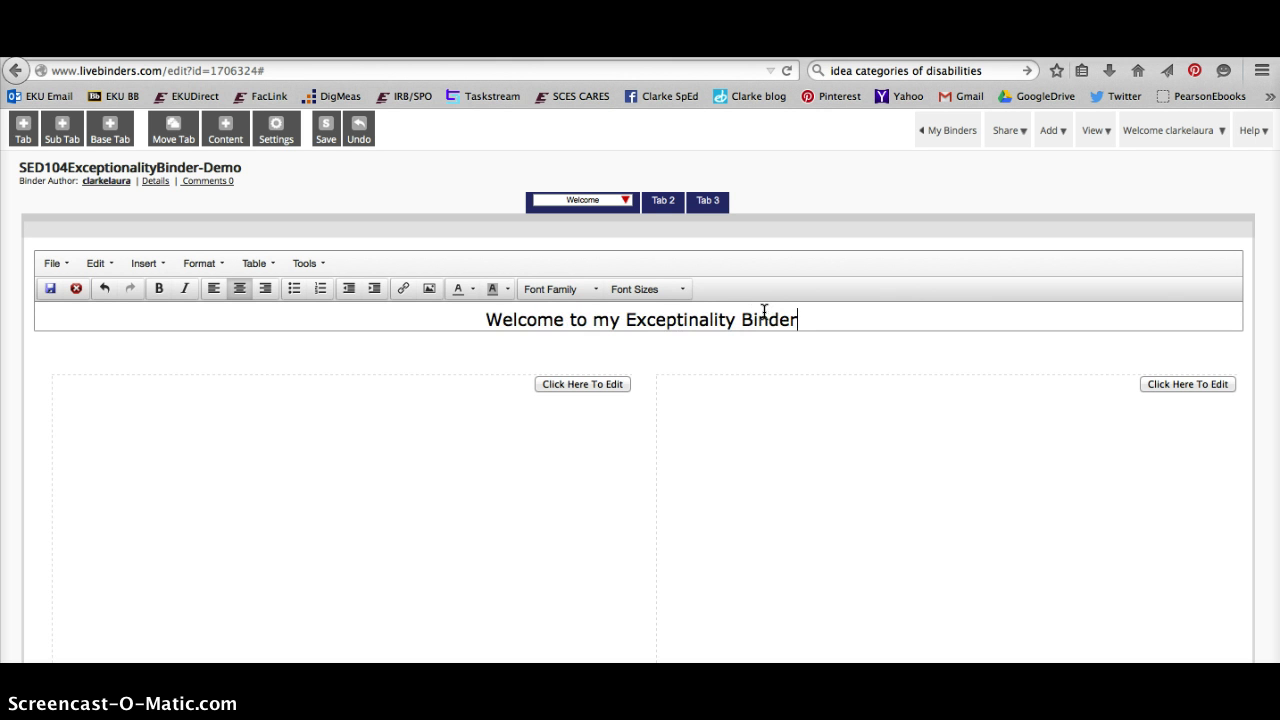
{"action": "left_click", "coordinate": [688, 320]}
{"action": "type", "text": "o"}
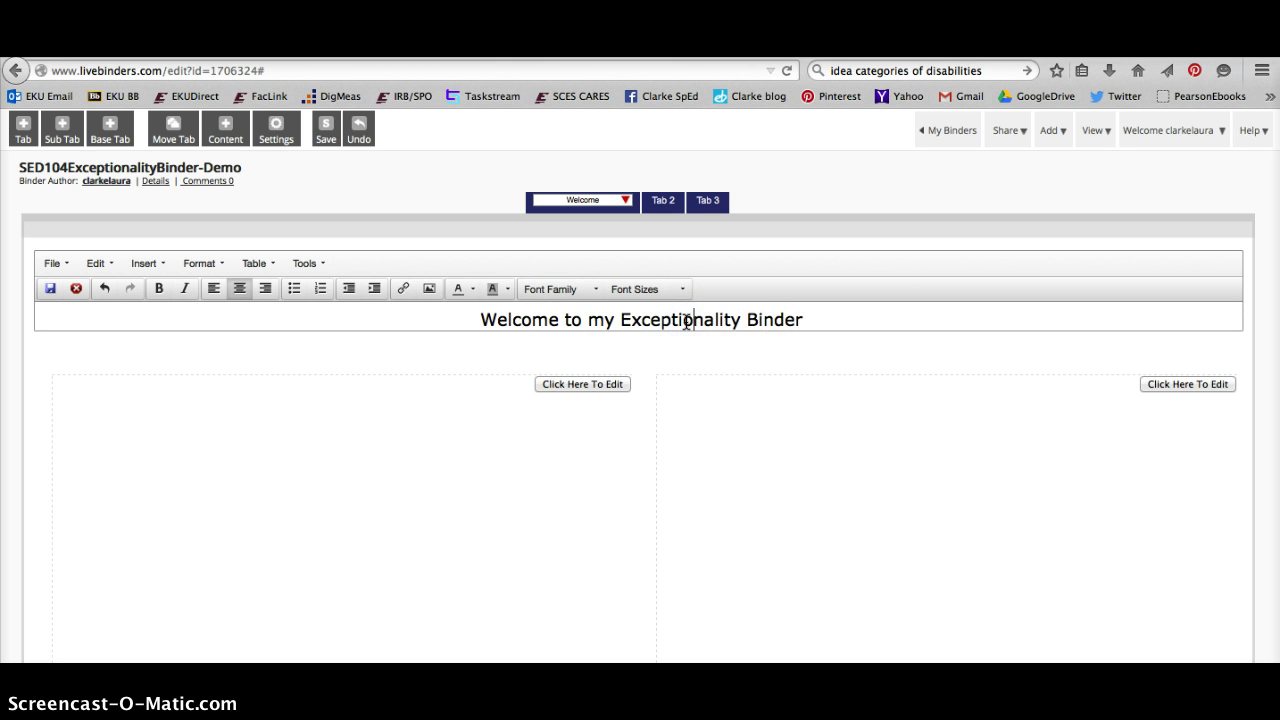
Enter "Describe the purpose of the binder - This binder contains..." in the left text column
{"action": "left_click", "coordinate": [610, 384]}
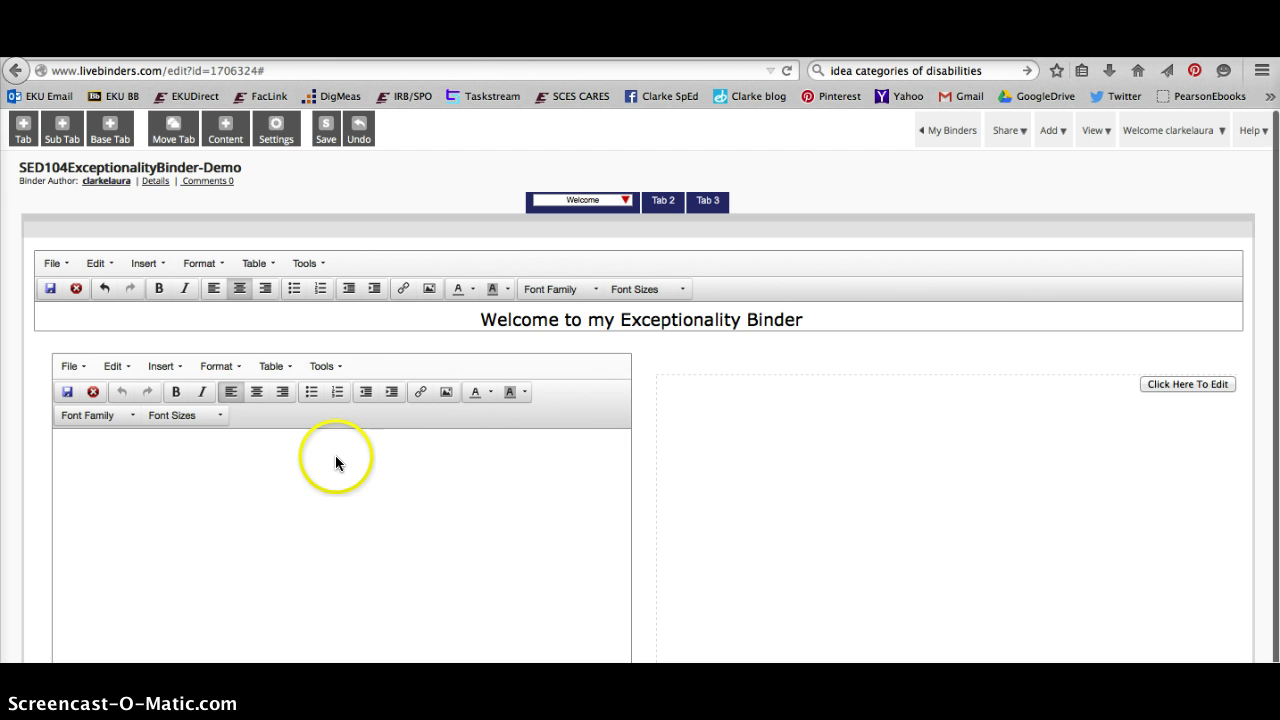
{"action": "left_click", "coordinate": [334, 456]}
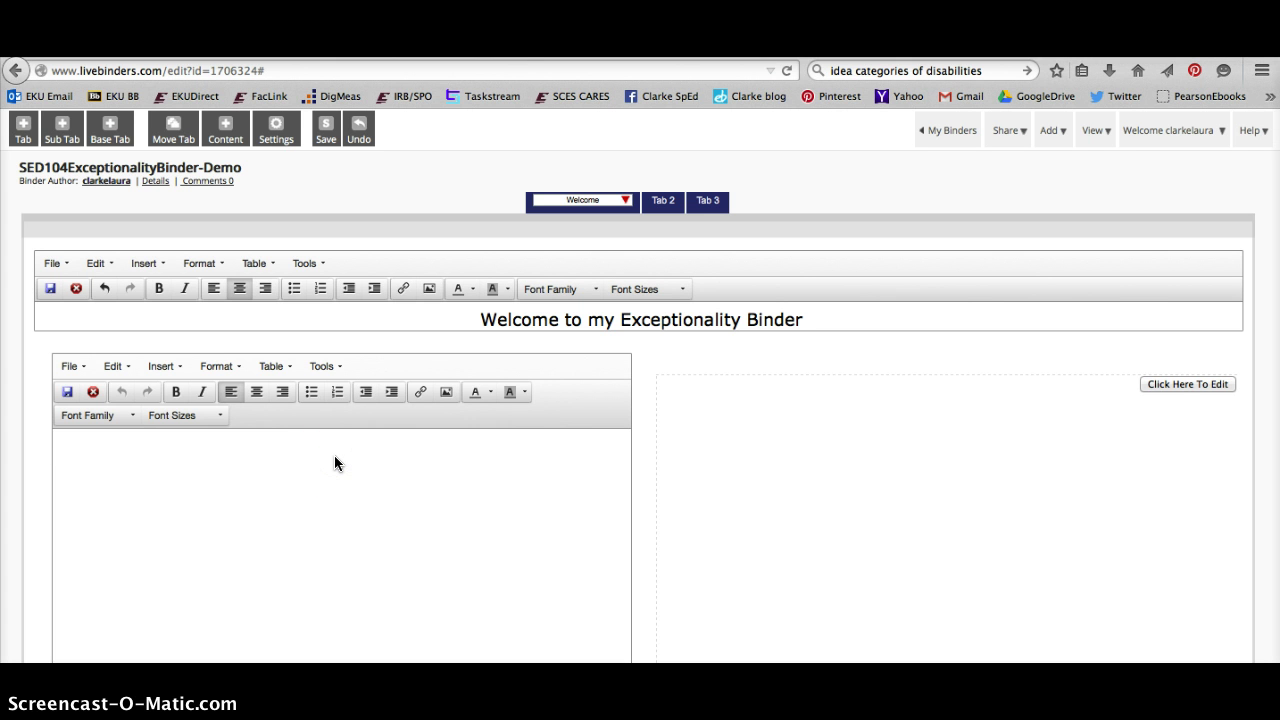
{"action": "type", "text": "Describe the purpose of the "}
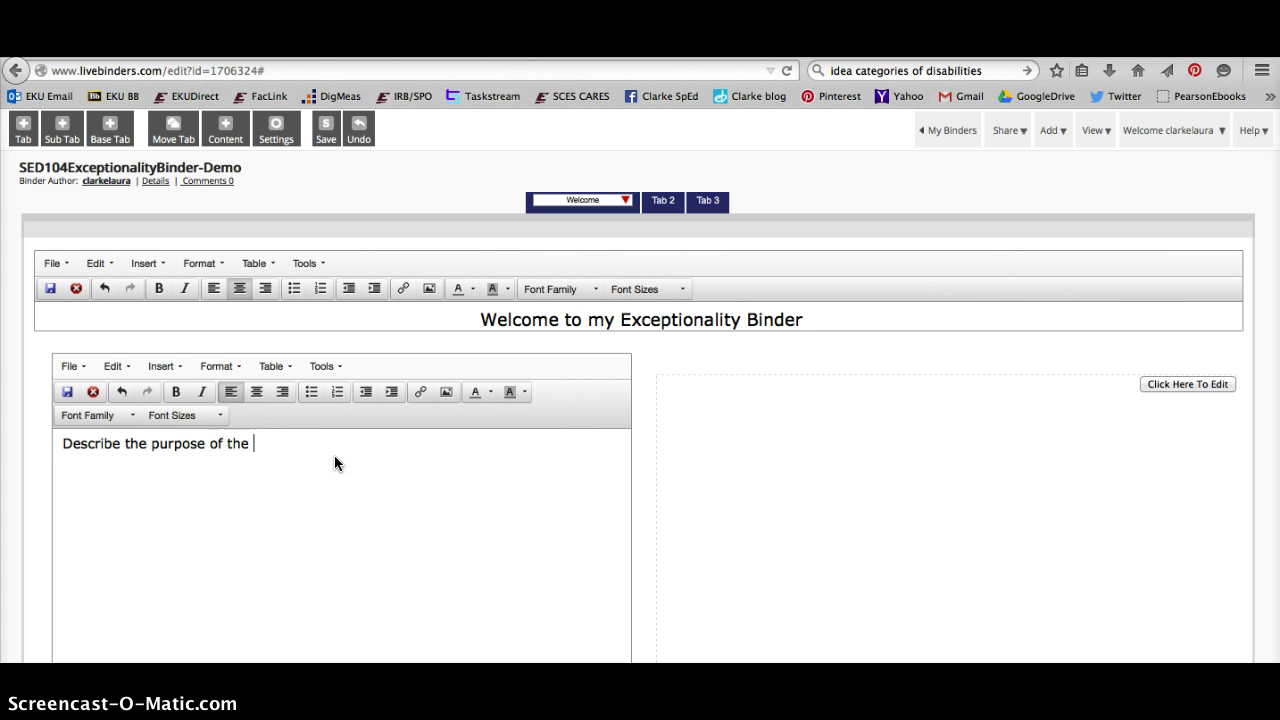
{"action": "type", "text": "binder"}
{"action": "key", "text": "BackSpace"}
{"action": "key", "text": "BackSpace"}
{"action": "key", "text": "BackSpace"}
{"action": "key", "text": "BackSpace"}
{"action": "key", "text": "BackSpace"}
{"action": "type", "text": "This binder "}
{"action": "type", "text": "w"}
{"action": "key", "text": "BackSpace"}
{"action": "type", "text": "contains..."}
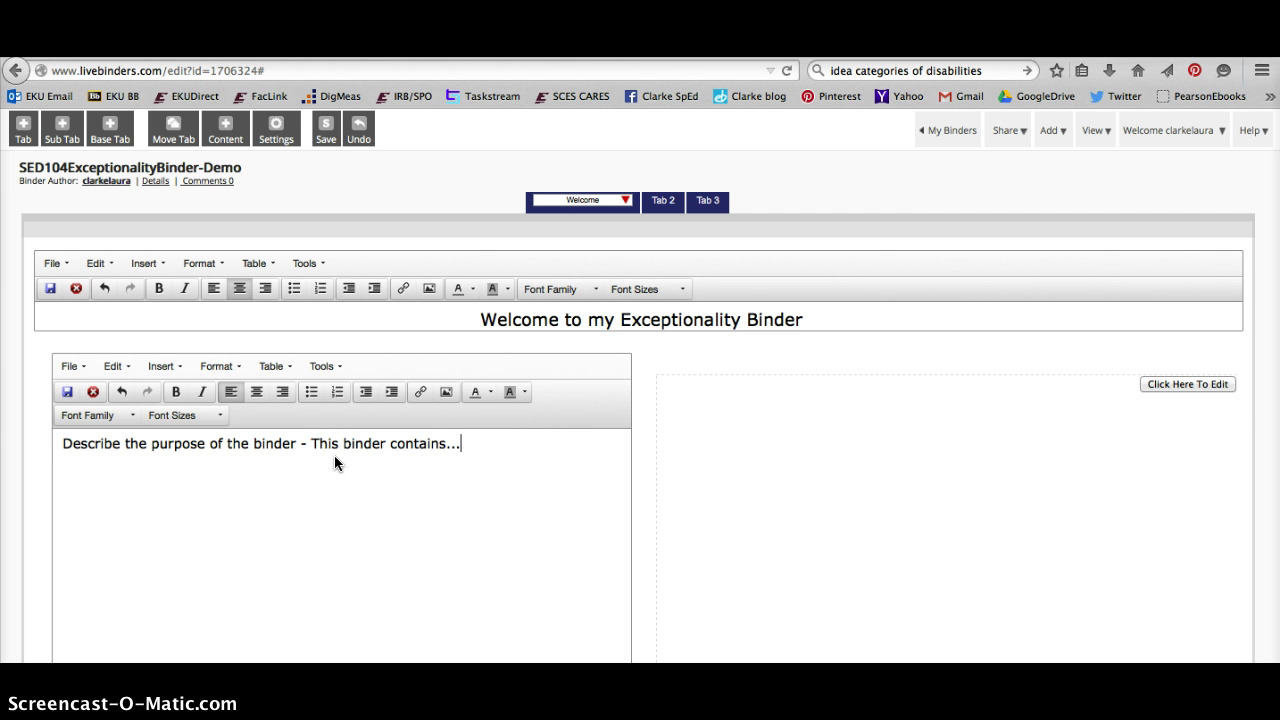
Continue the left column's text with "IDEA categories. 4-10 sentences to say what is here..."
{"action": "type", "text": " IDEA cate"}
{"action": "type", "text": "goreis"}
{"action": "key", "text": "BackSpace"}
{"action": "key", "text": "BackSpace"}
{"action": "key", "text": "BackSpace"}
{"action": "key", "text": "BackSpace"}
{"action": "type", "text": "ries. 4-"}
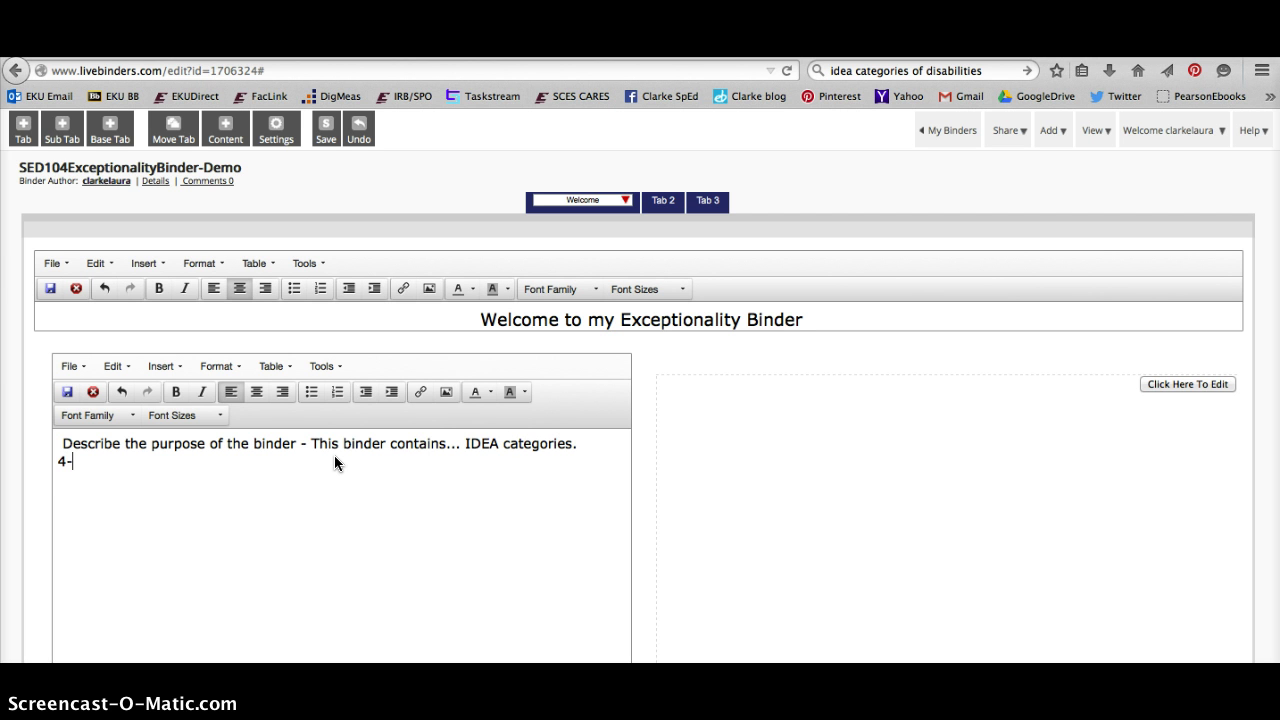
{"action": "type", "text": "10 sentences to "}
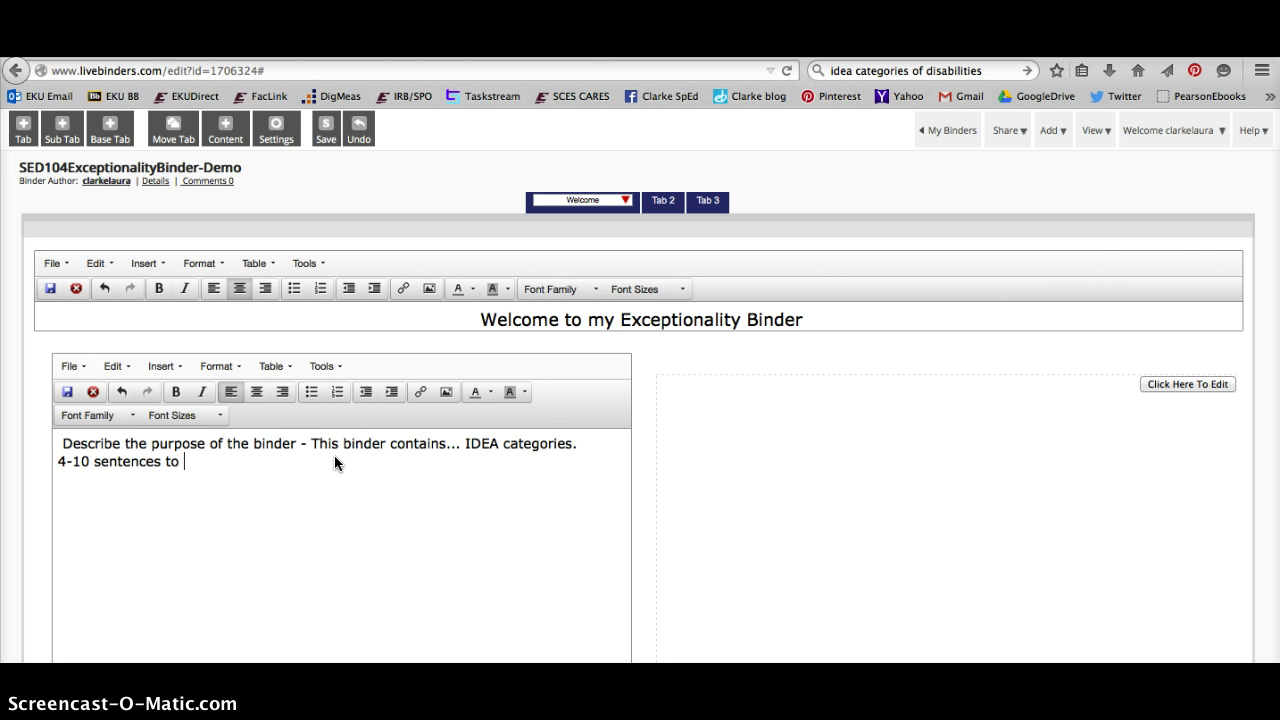
{"action": "type", "text": "say what is here."}
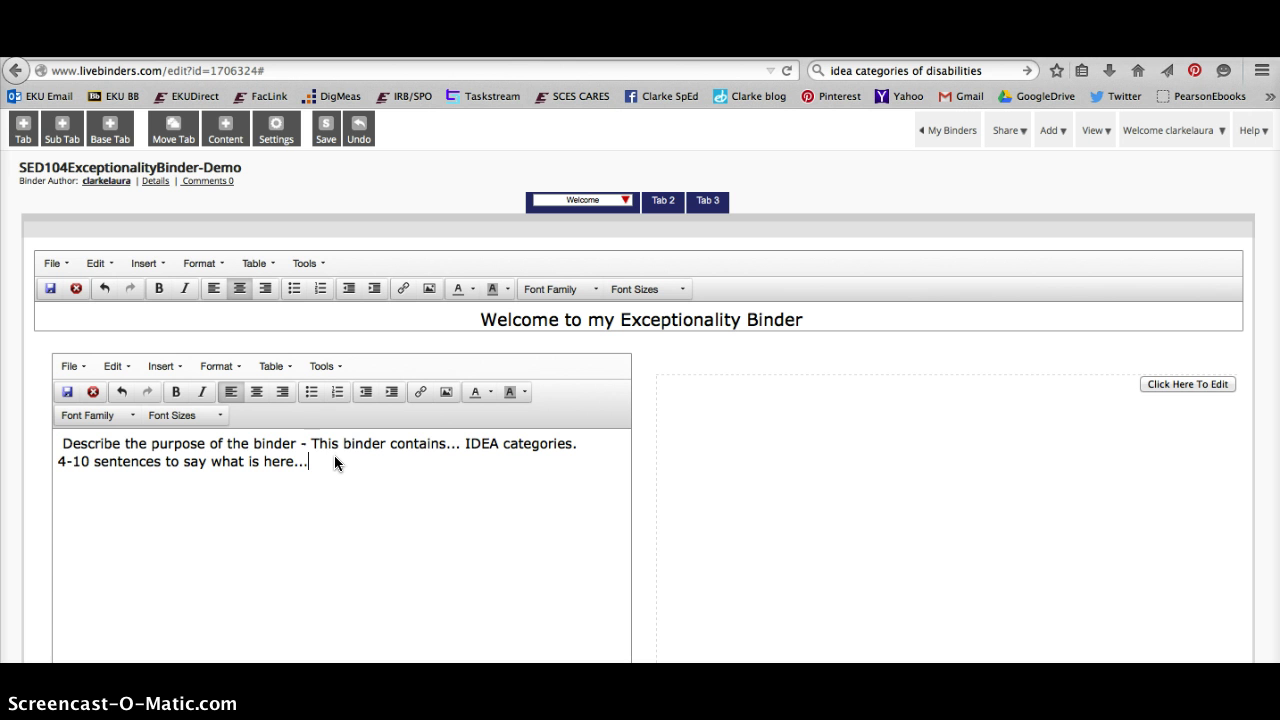
{"action": "type", "text": ".."}
{"action": "left_click", "coordinate": [396, 496]}
{"action": "left_click", "coordinate": [435, 453]}
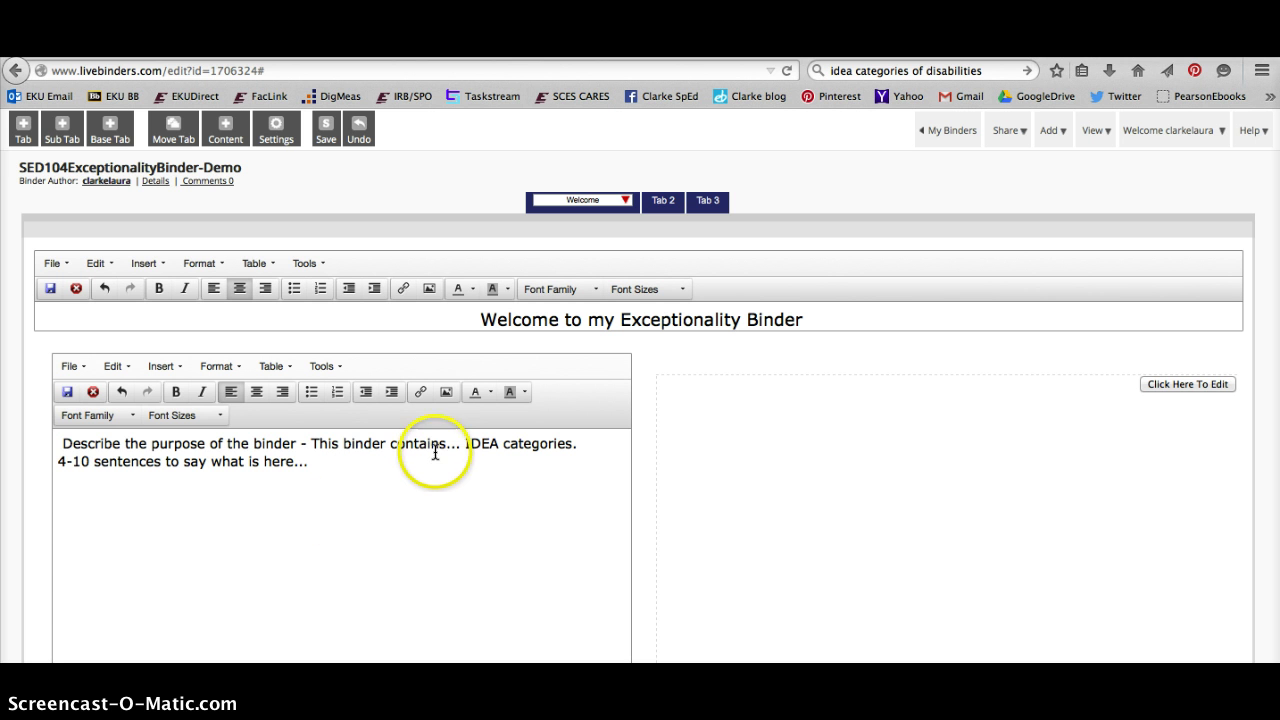
{"action": "left_click", "coordinate": [437, 484]}
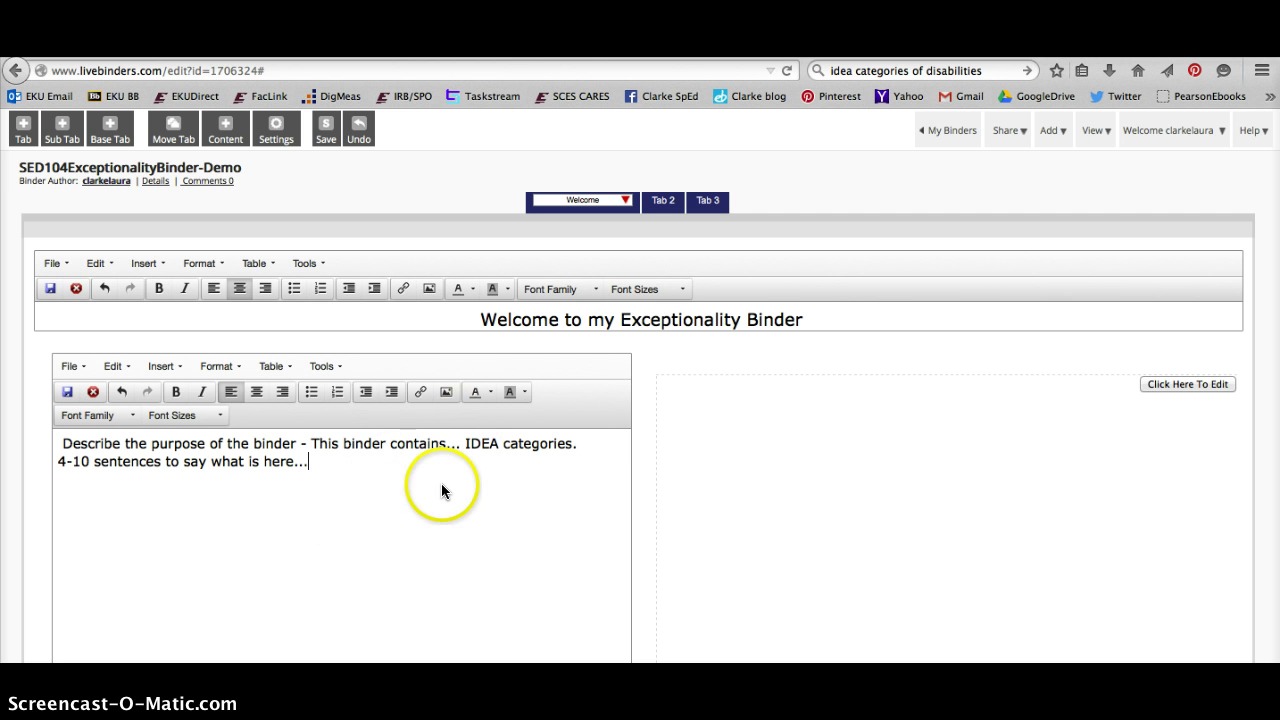
Enter "Tell us about yourself. Write professionally about how you want to support students with disabilities" in the right text column
{"action": "left_click", "coordinate": [1170, 386]}
{"action": "left_click", "coordinate": [872, 457]}
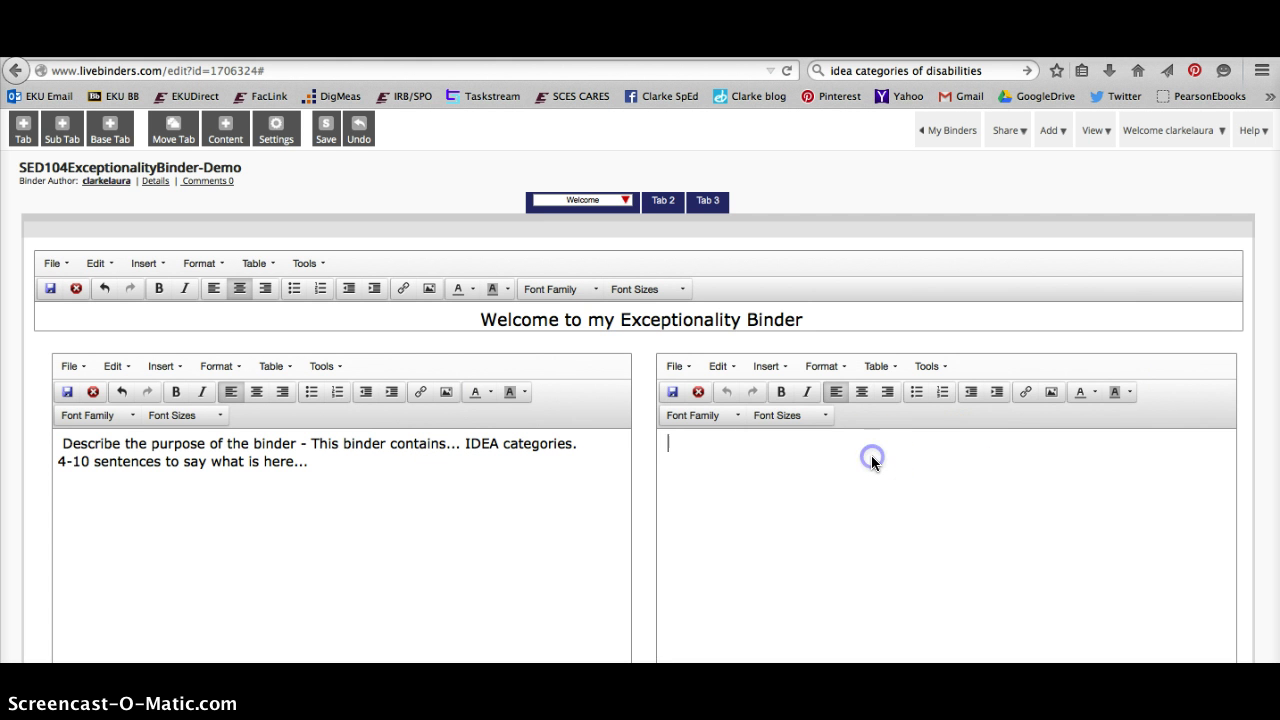
{"action": "type", "text": "Tell su"}
{"action": "key", "text": "BackSpace"}
{"action": "key", "text": "BackSpace"}
{"action": "type", "text": "us about yoursefl"}
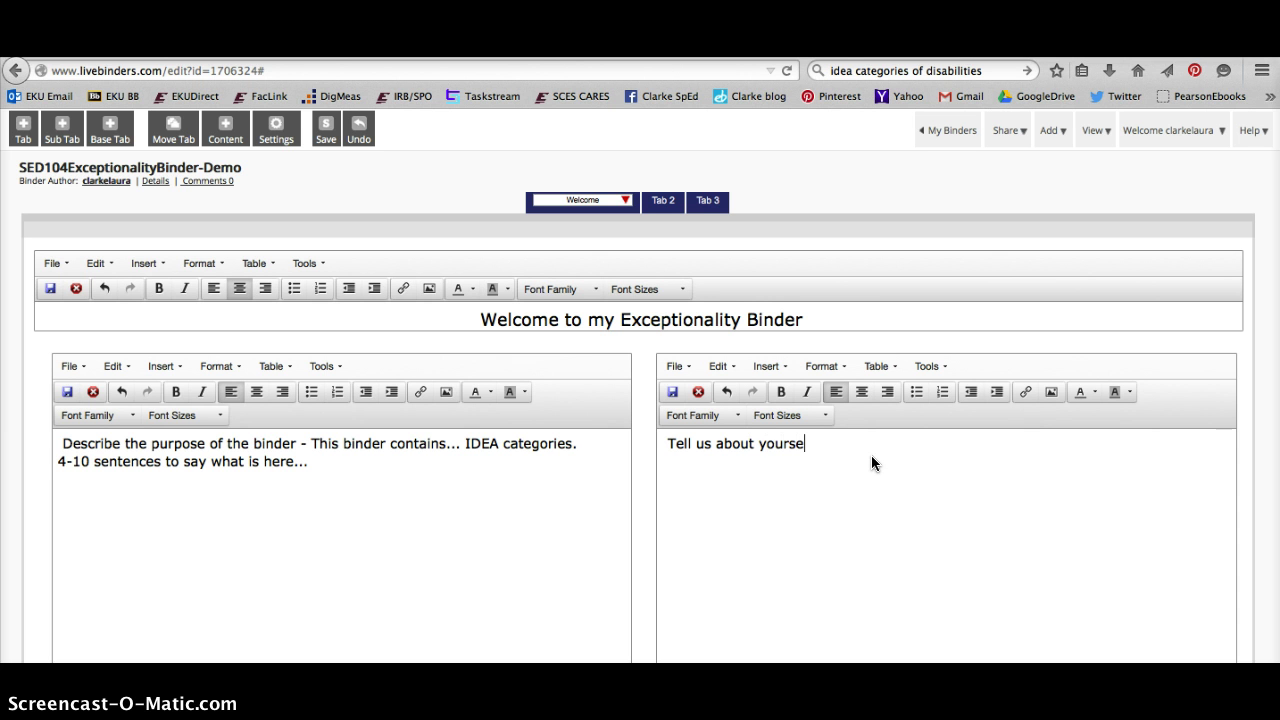
{"action": "key", "text": "BackSpace"}
{"action": "key", "text": "BackSpace"}
{"action": "key", "text": "BackSpace"}
{"action": "type", "text": "lf . Write profeessionally about ho"}
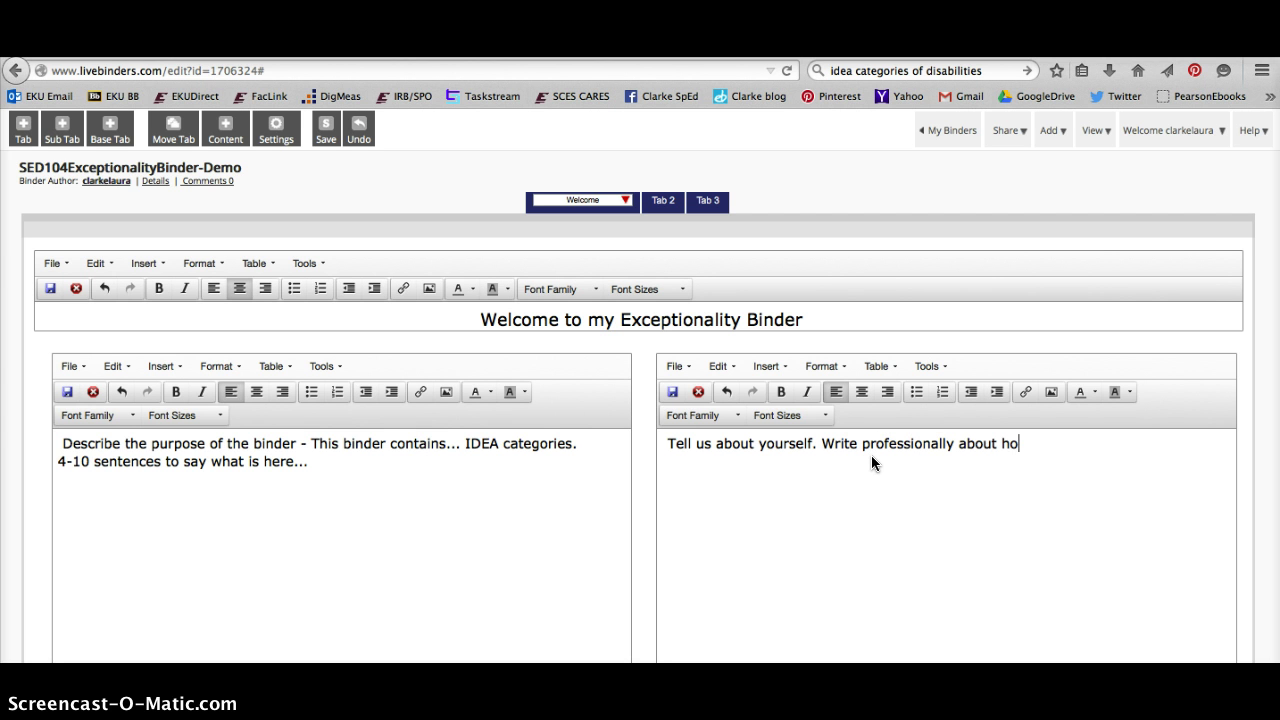
{"action": "type", "text": "w you want to sup"}
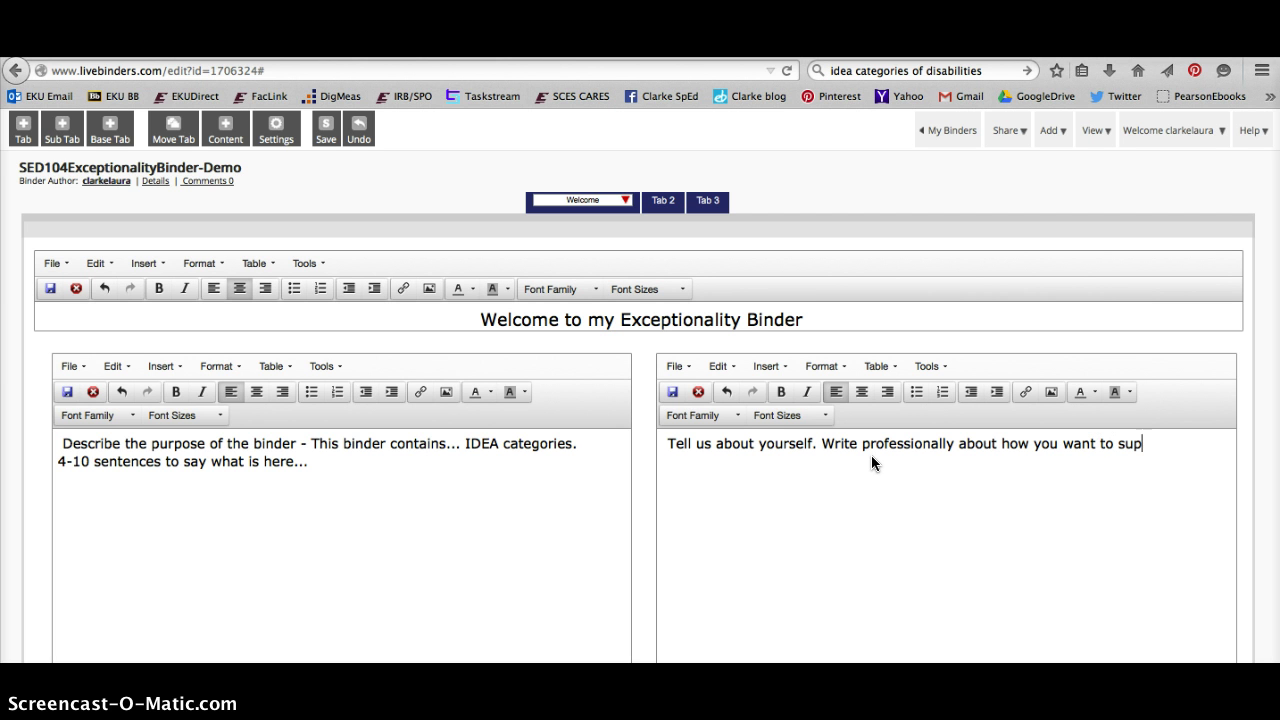
{"action": "type", "text": "port students "}
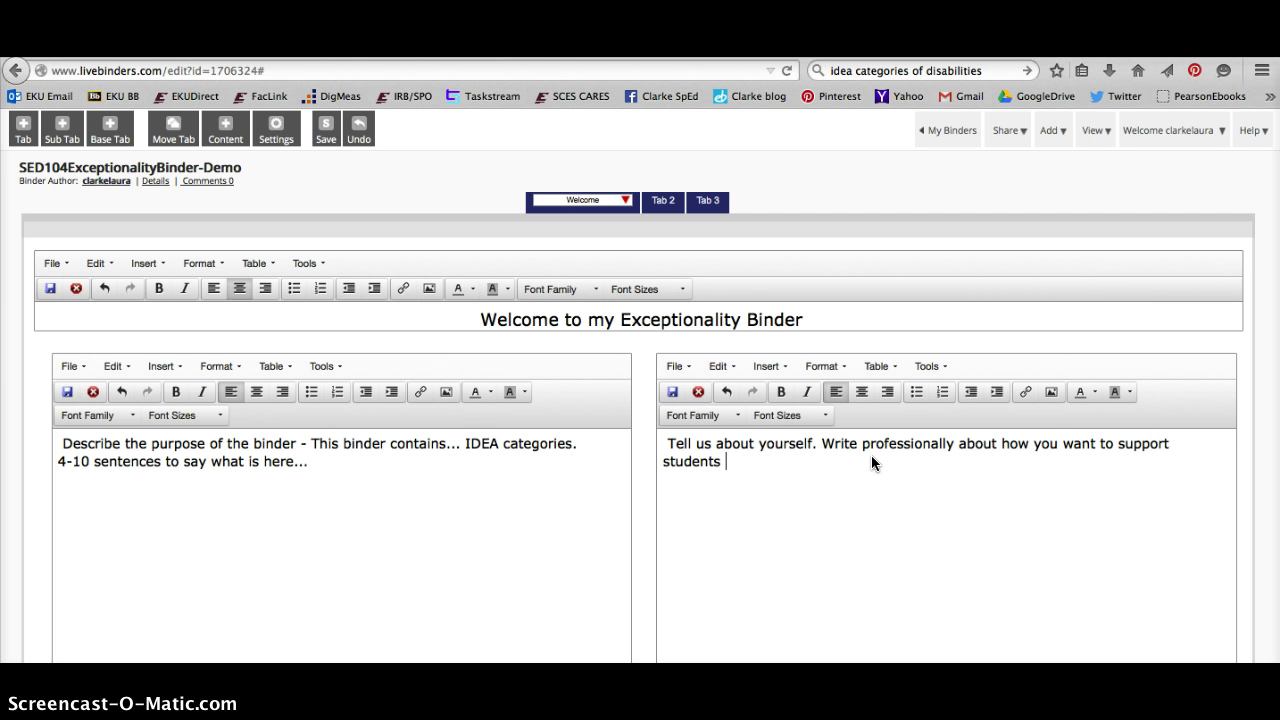
{"action": "type", "text": "with disabilit"}
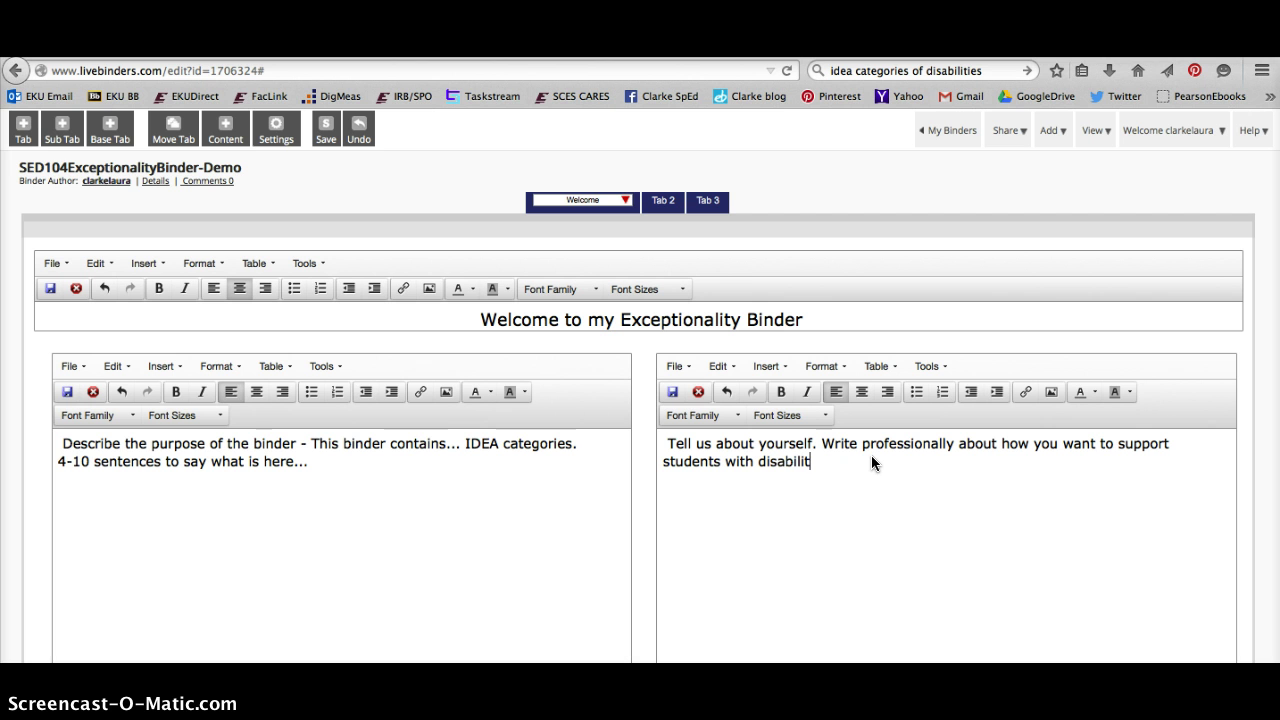
Finish the right column's text with the suggestion "Good idea: add professional picture"
{"action": "type", "text": "ies. Good idea: add "}
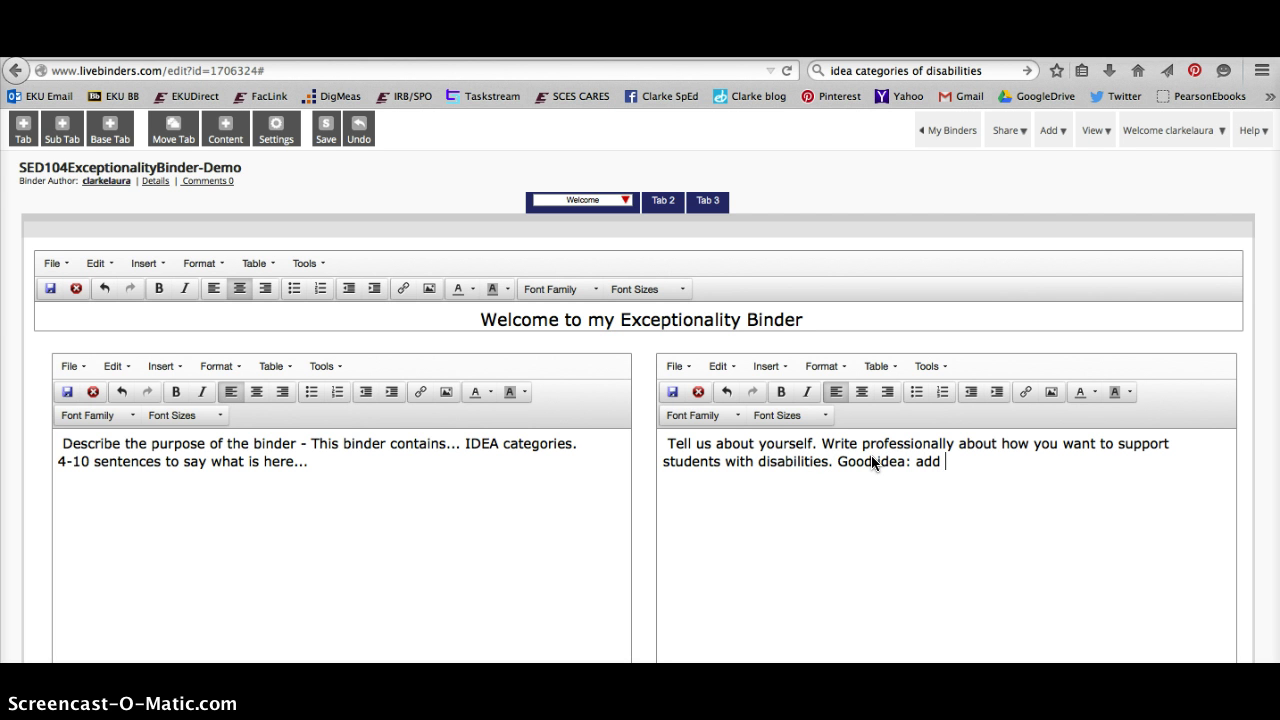
{"action": "type", "text": "professional"}
{"action": "left_click", "coordinate": [591, 462]}
{"action": "left_click", "coordinate": [831, 521]}
{"action": "type", "text": "picture"}
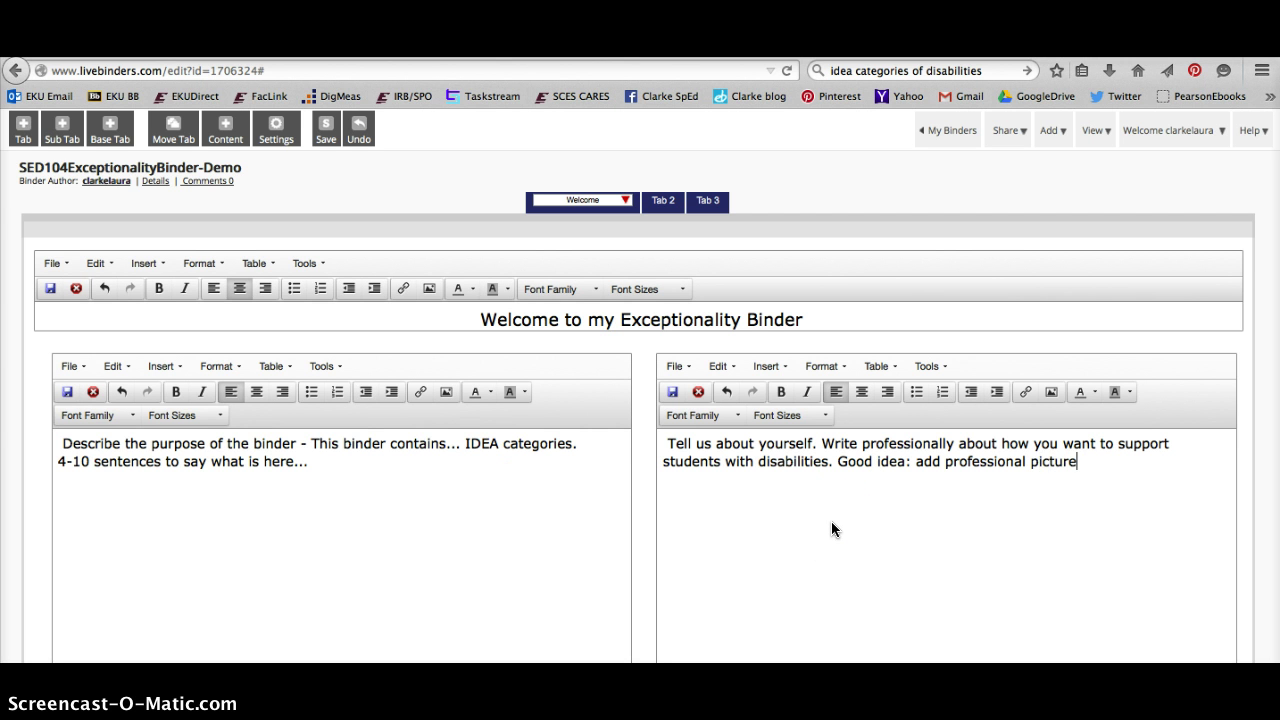
Append "use People-first language (student with autism...)" to the end of the left column's text
{"action": "left_click", "coordinate": [406, 566]}
{"action": "type", "text": "use Peroople-first In"}
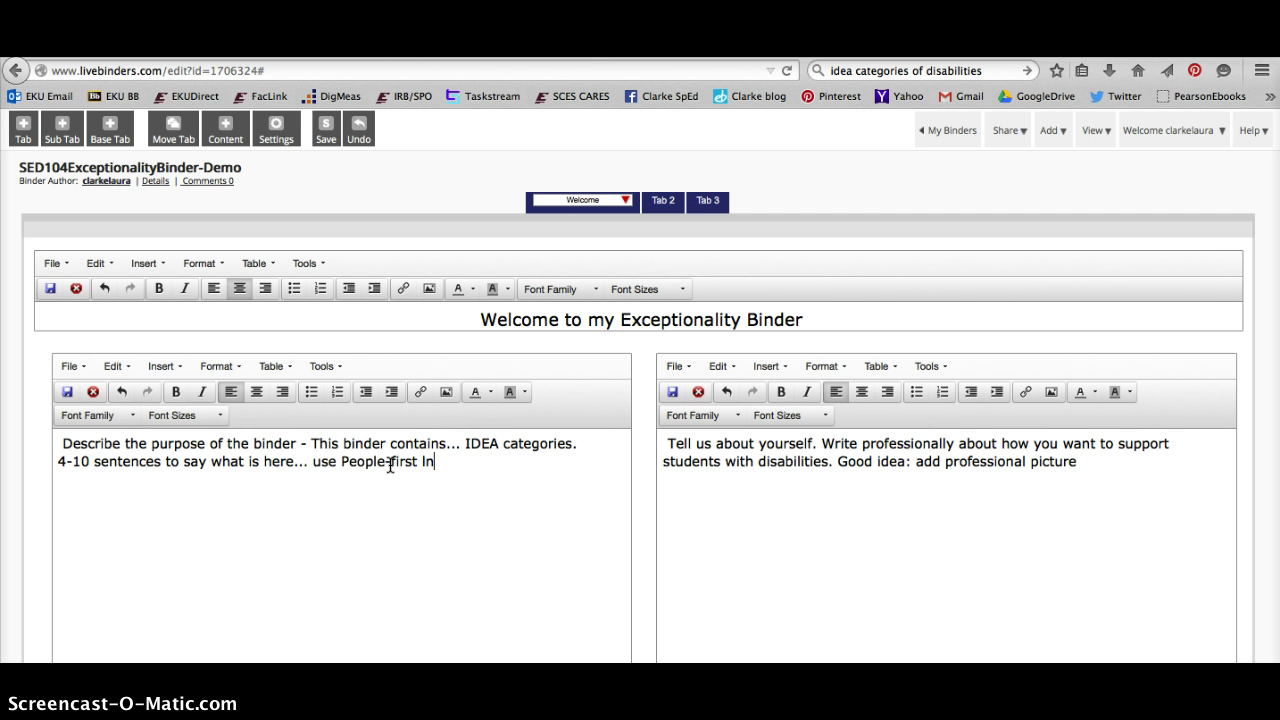
{"action": "type", "text": "nguage (student with atui"}
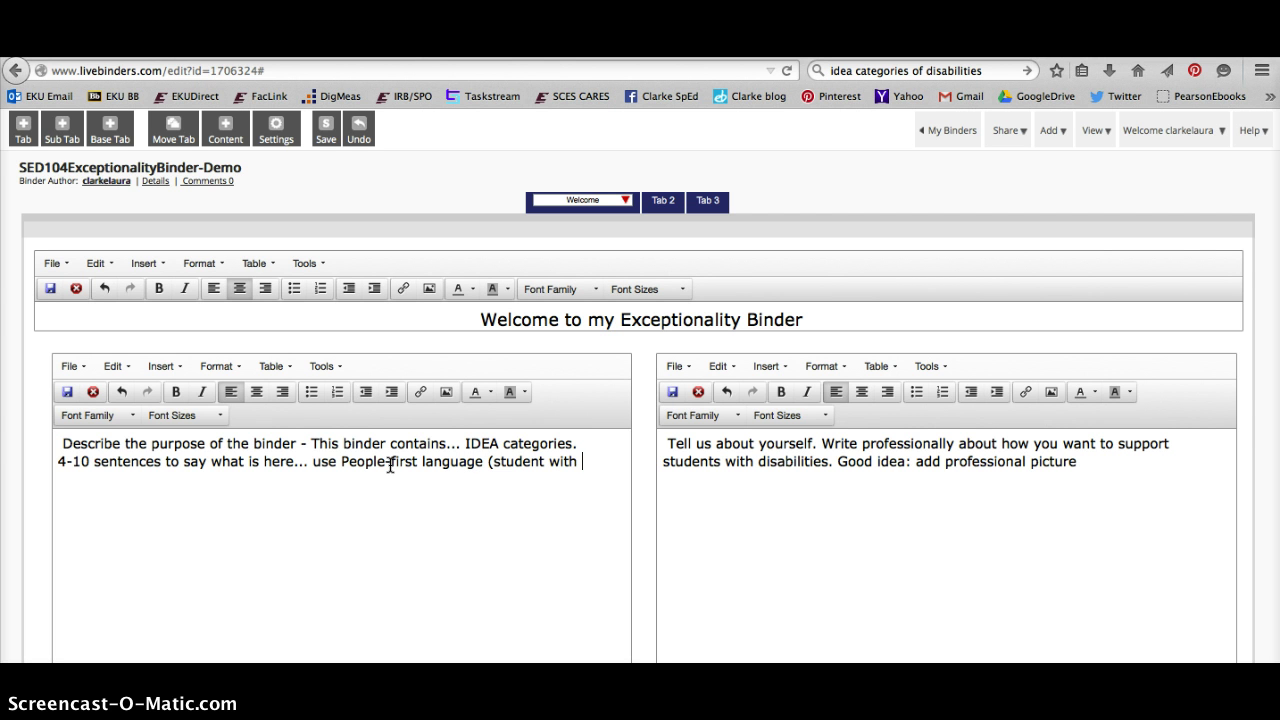
{"action": "key", "text": "BackSpace"}
{"action": "key", "text": "BackSpace"}
{"action": "type", "text": "utism..."}
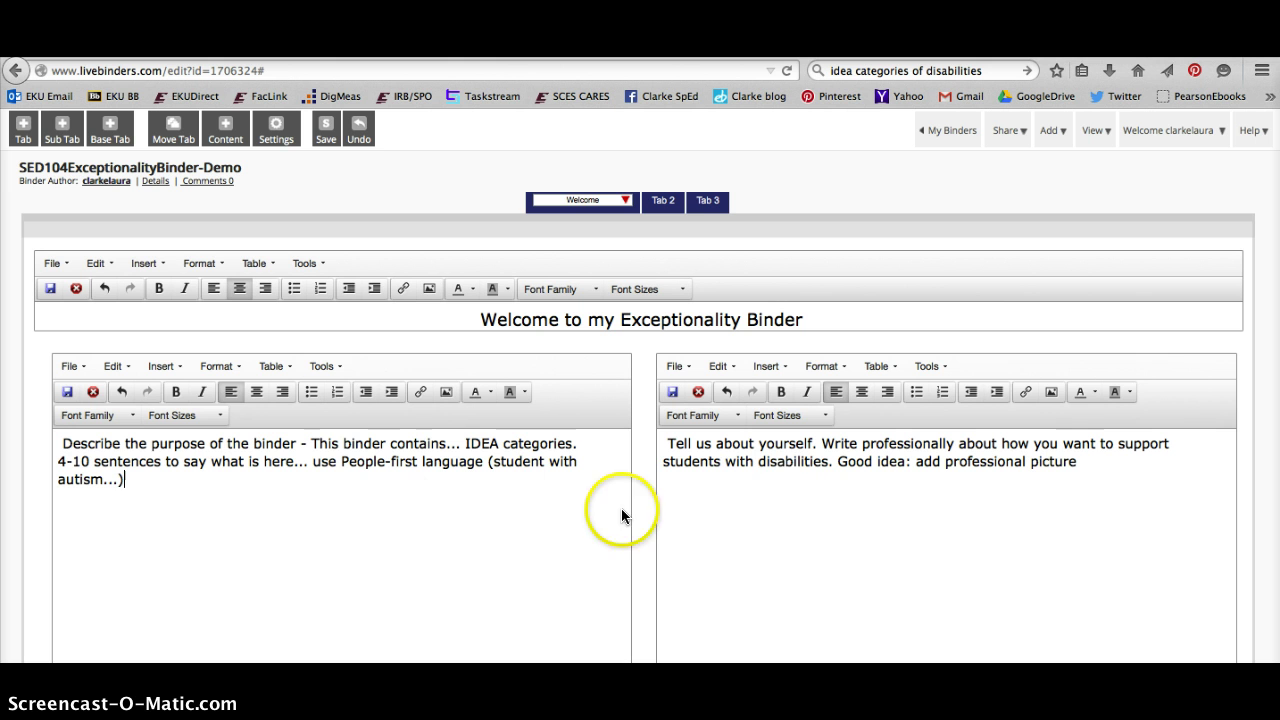
Rename the binder's second tab, Tab 2, as "IDEA"
{"action": "left_click", "coordinate": [663, 201]}
{"action": "double_click", "coordinate": [668, 203]}
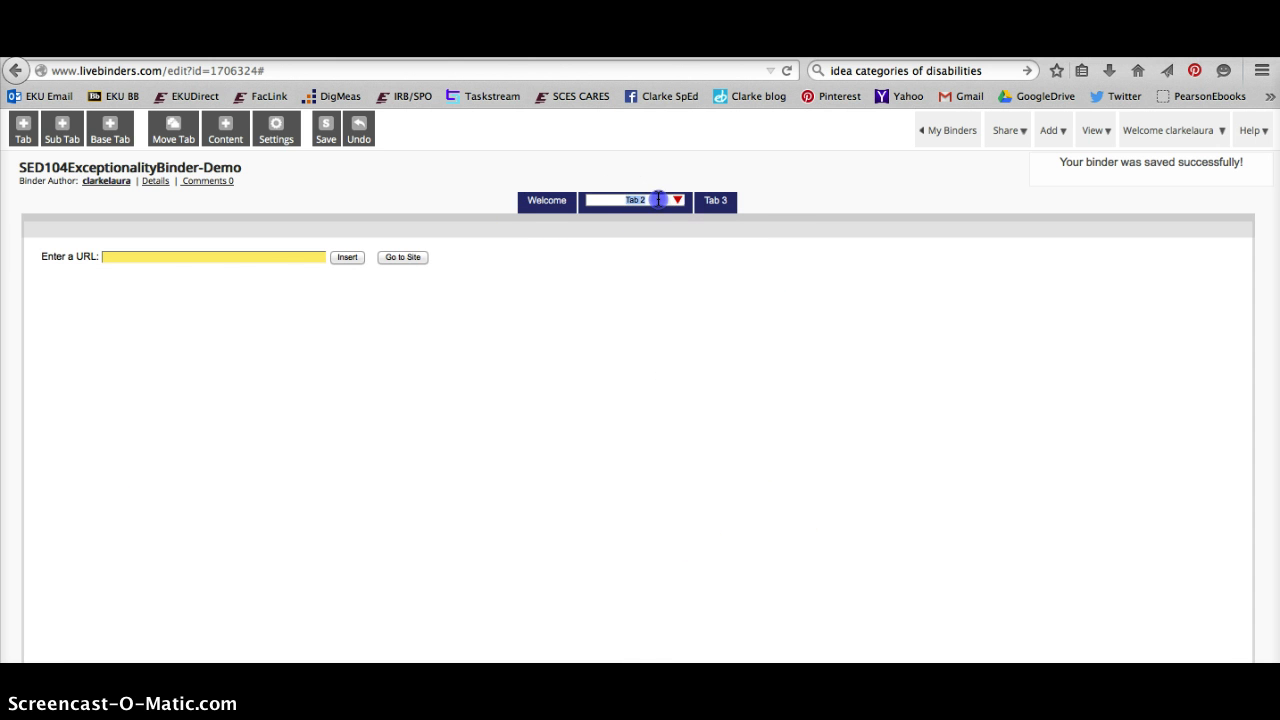
{"action": "type", "text": "IDEA"}
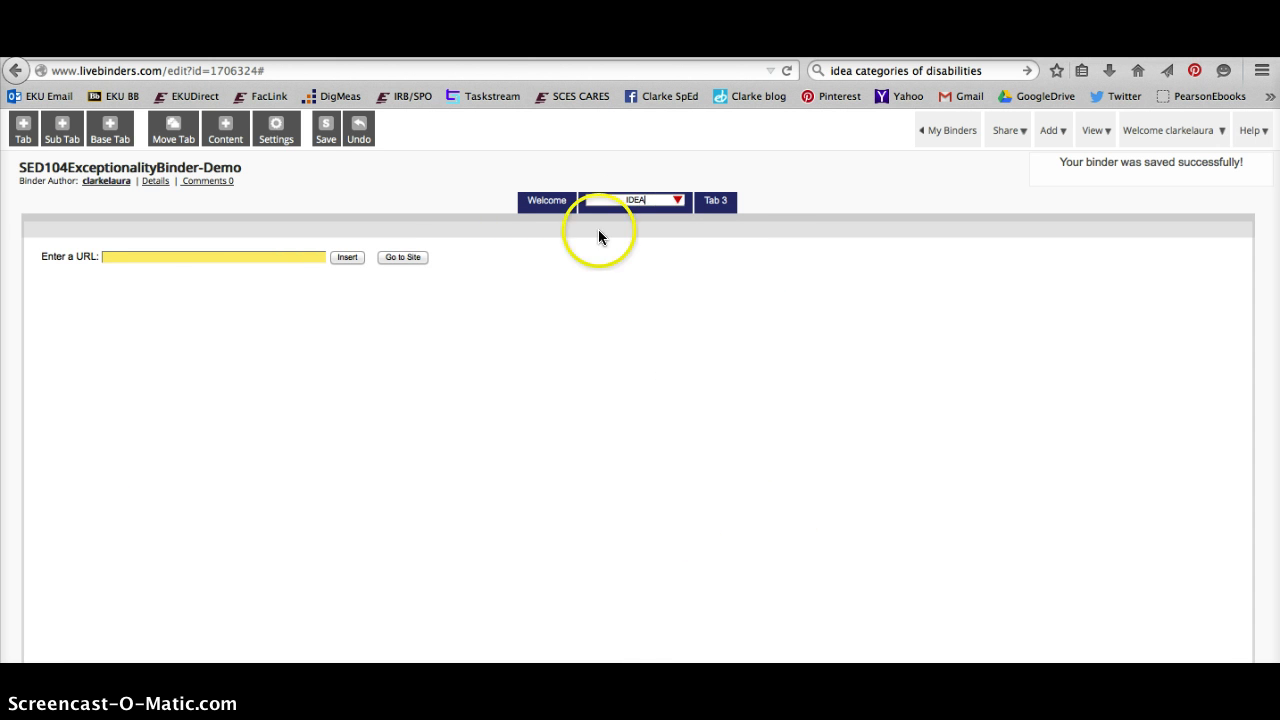
Add text content to the IDEA tab using the 1 Column Text layout and enter "IDEA" as its heading
{"action": "left_click", "coordinate": [226, 132]}
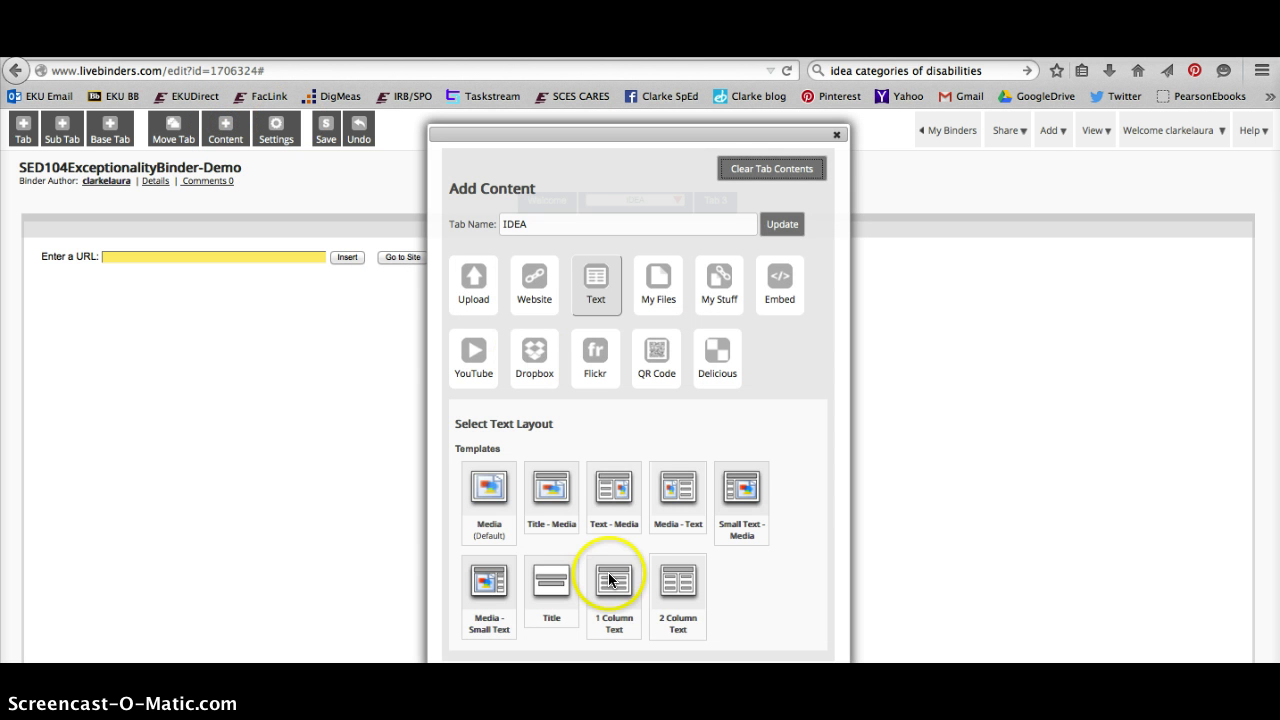
{"action": "left_click", "coordinate": [611, 579]}
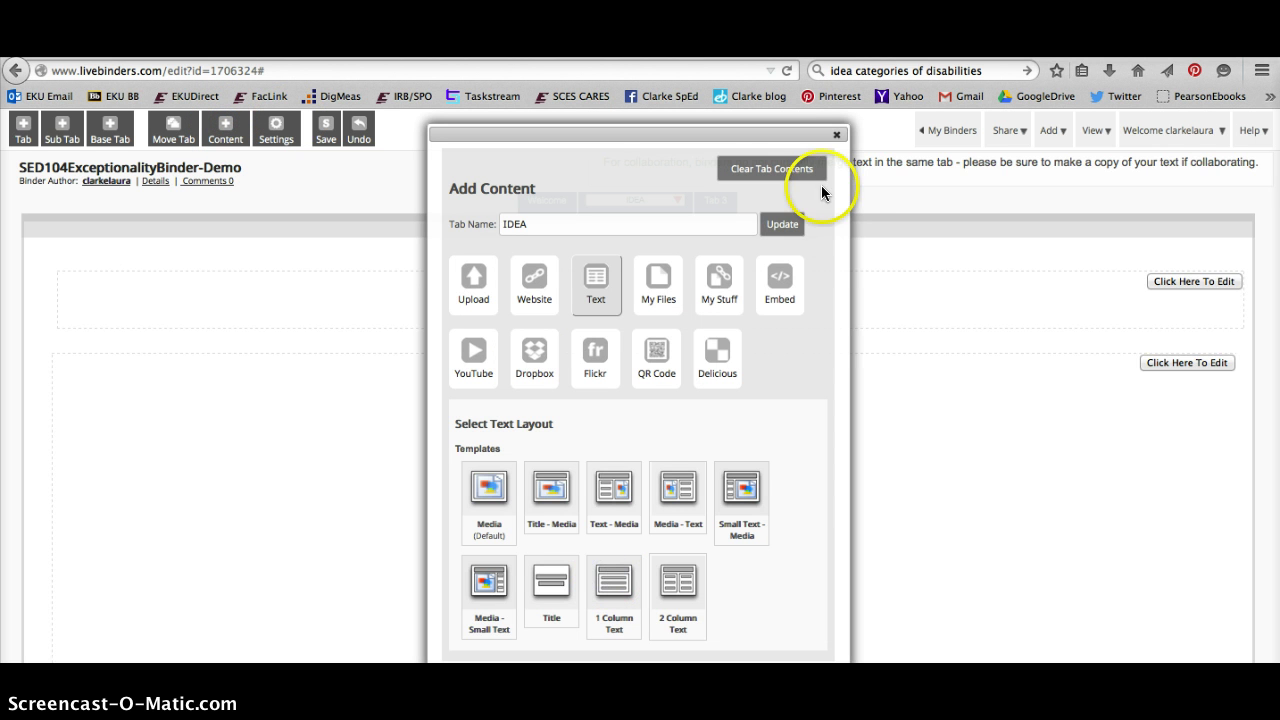
{"action": "left_click", "coordinate": [840, 139]}
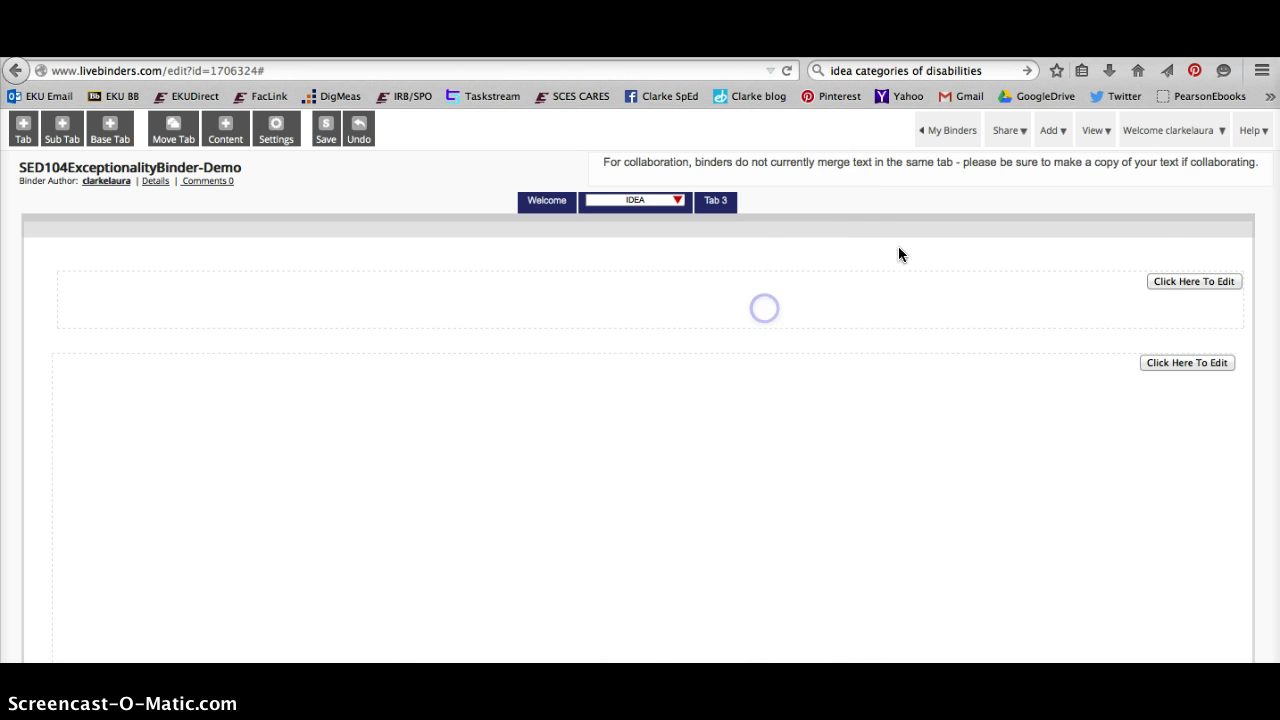
{"action": "left_click", "coordinate": [1167, 281]}
{"action": "left_click", "coordinate": [730, 343]}
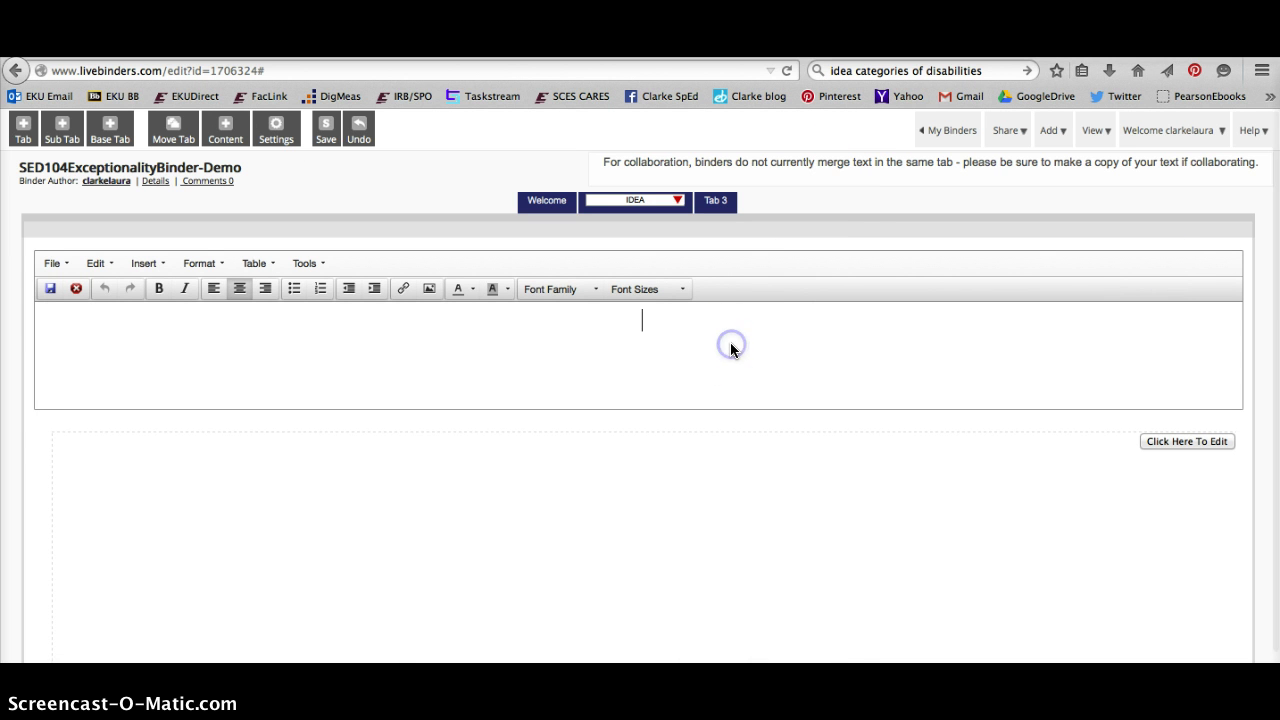
{"action": "type", "text": "IDEA"}
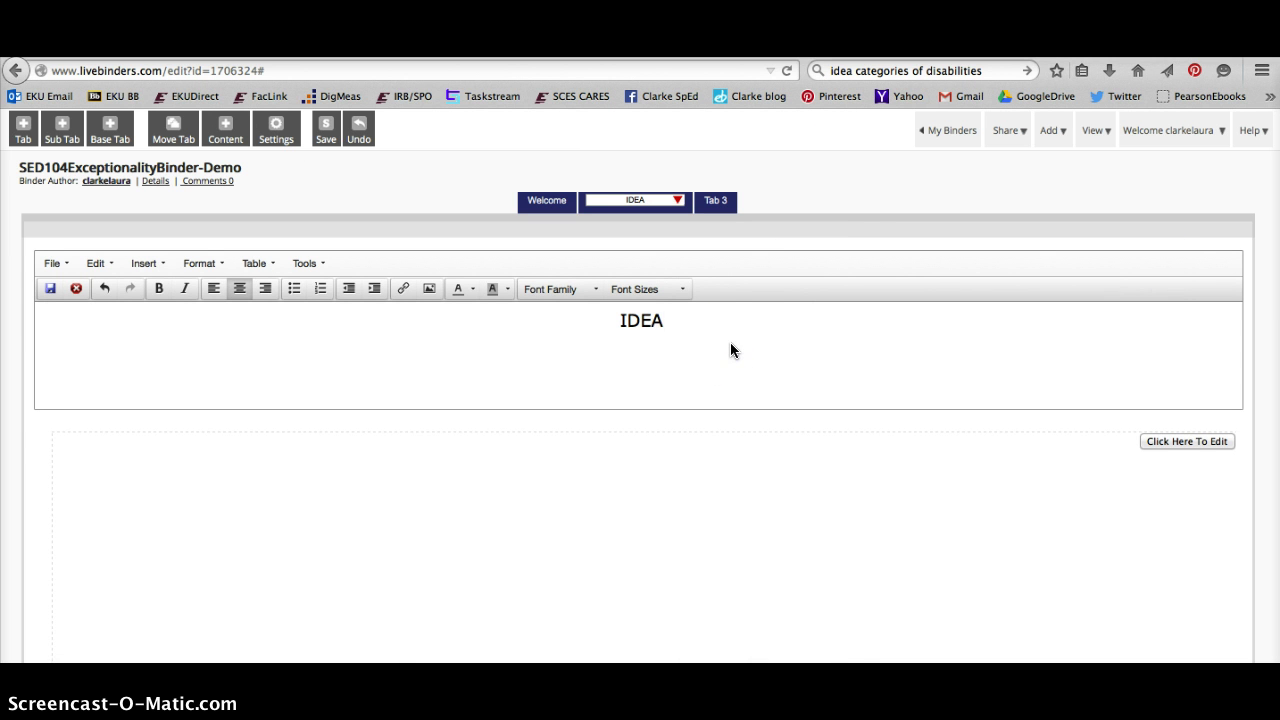
Enter "Sum up IDEA - tell the actual name of law and why it is relevant/important, and who benefits from IDEA... including 14 categories." below the heading
{"action": "left_click", "coordinate": [1179, 485]}
{"action": "left_click", "coordinate": [1199, 441]}
{"action": "left_click", "coordinate": [949, 466]}
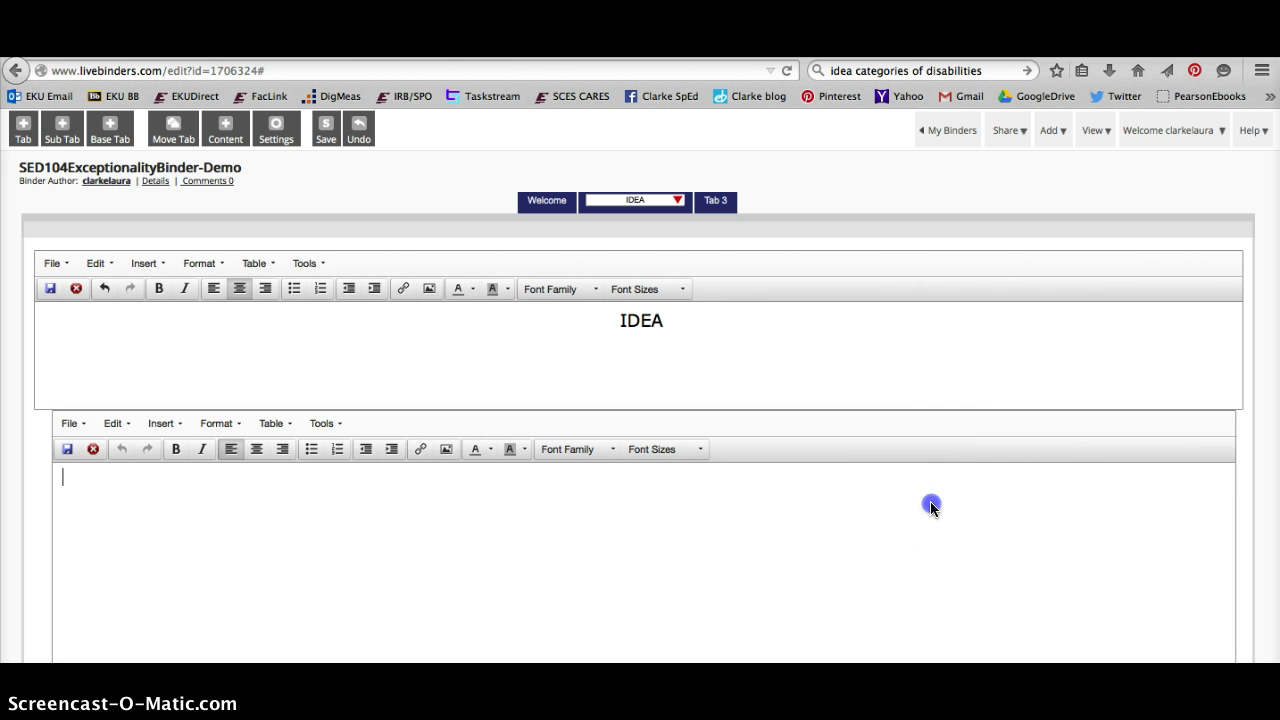
{"action": "type", "text": "Sum up IDEA - t"}
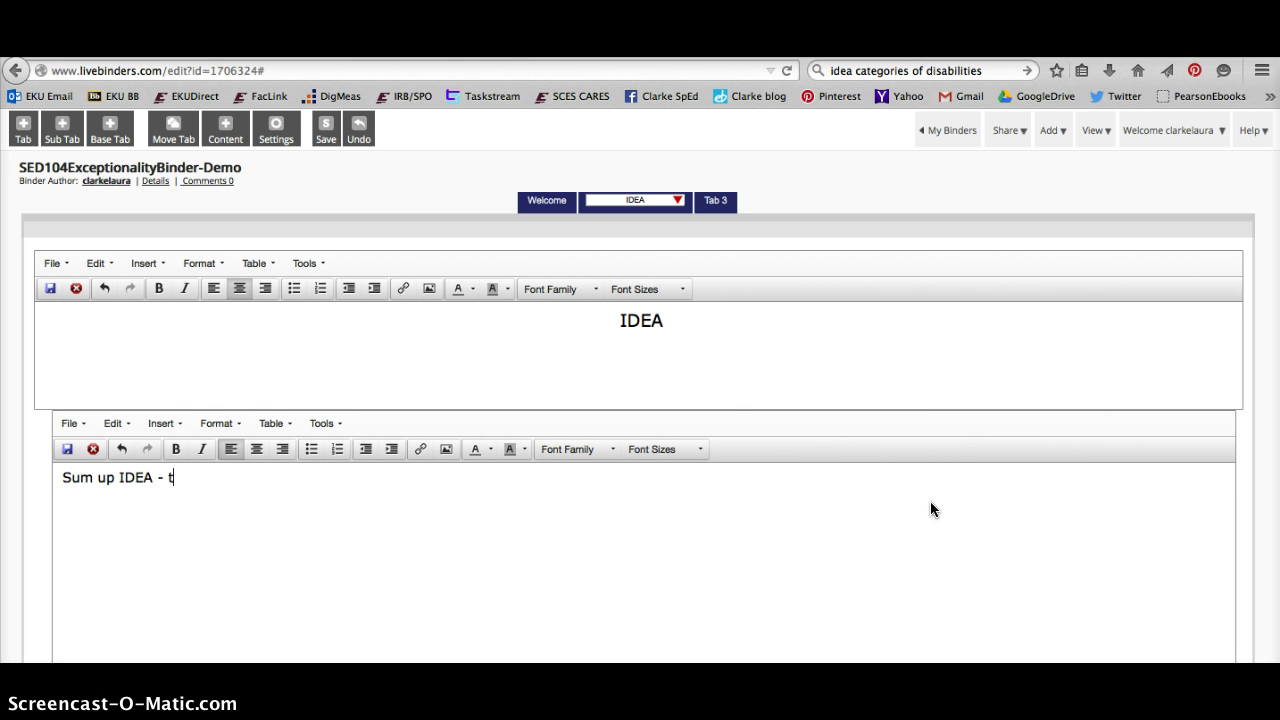
{"action": "type", "text": "ell the actual name of law and w"}
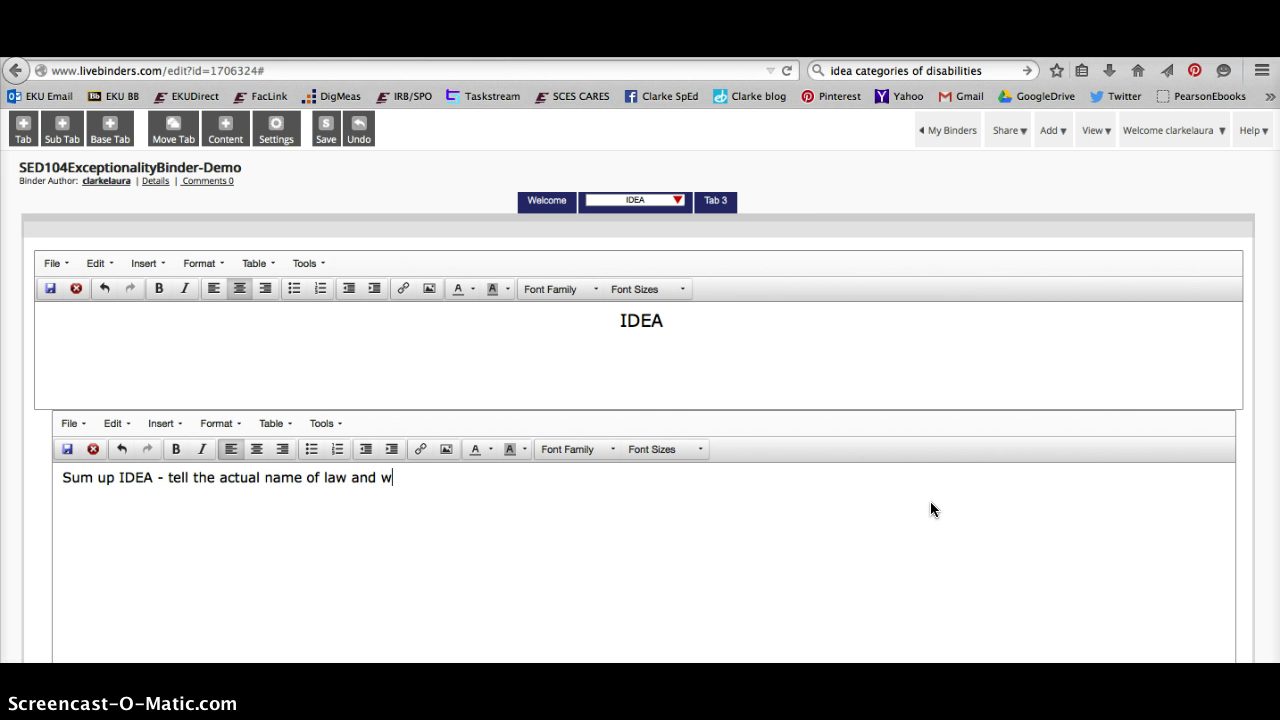
{"action": "type", "text": "hy it is relevant/simpo"}
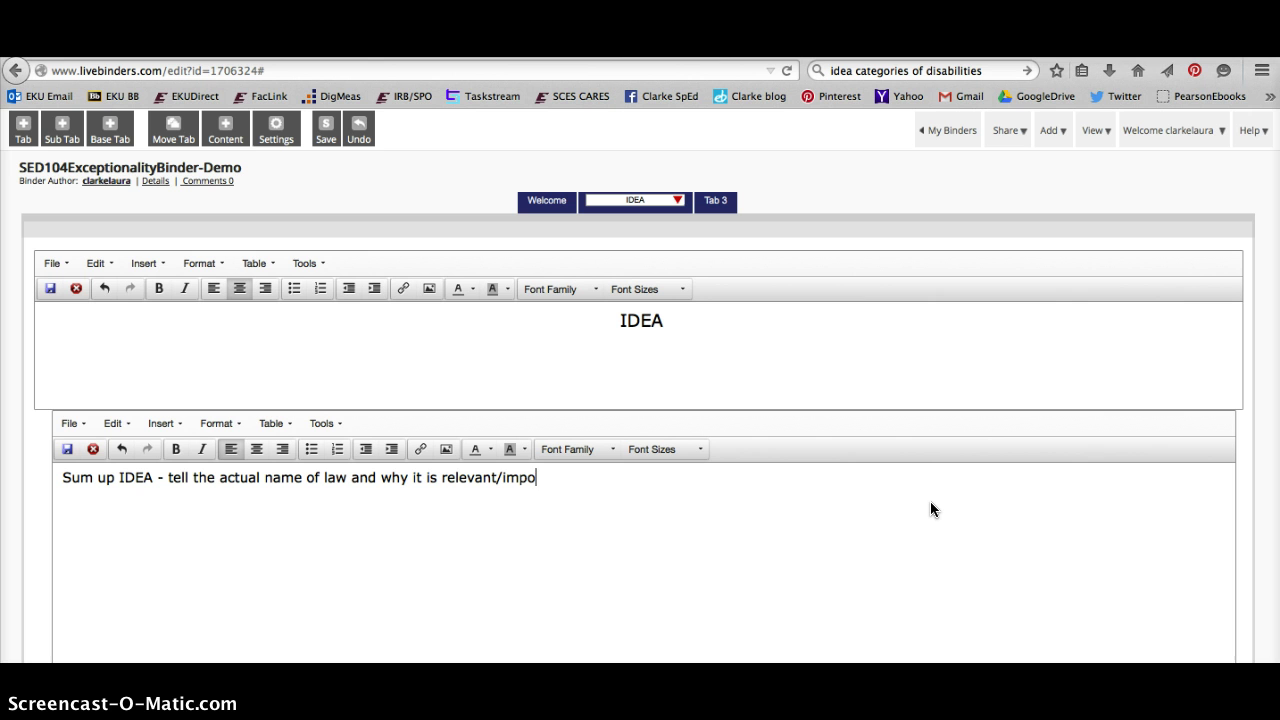
{"action": "type", "text": "rtant, and who benefits from IDEA"}
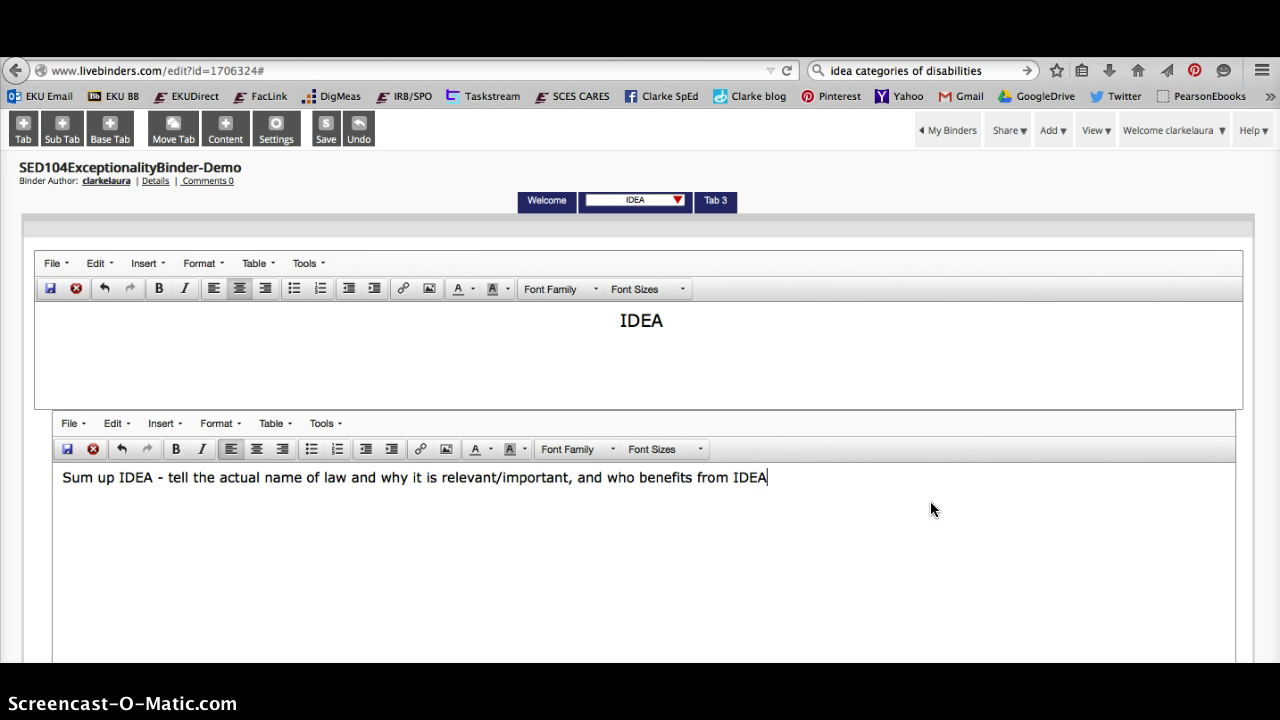
{"action": "type", "text": "... including 14 categories."}
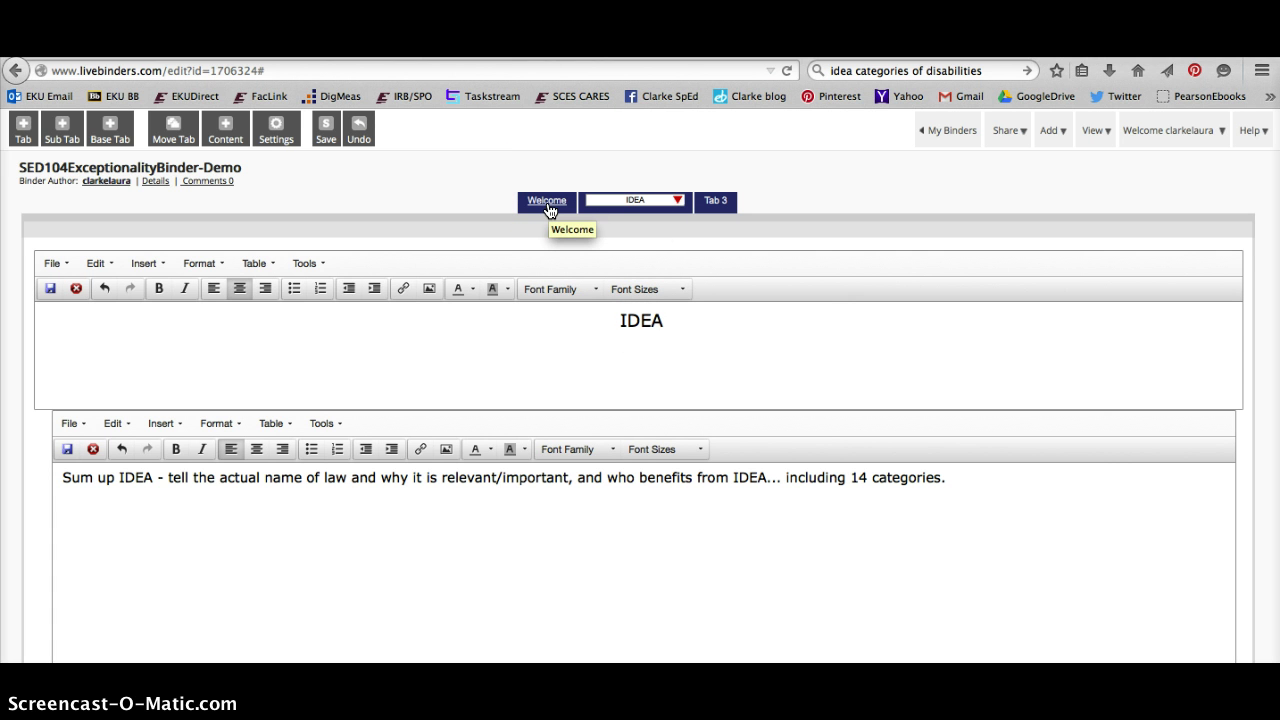
Rename the binder's third tab, Tab 3, as "Autism"
{"action": "left_click", "coordinate": [719, 206]}
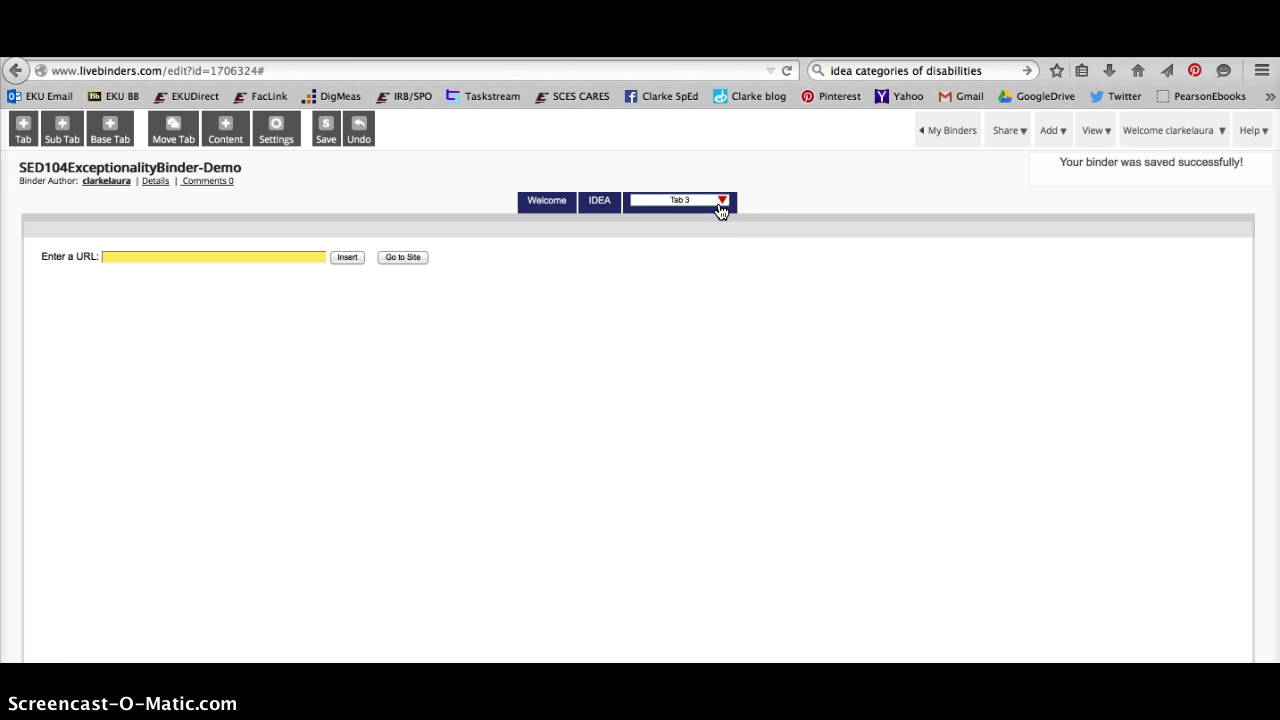
{"action": "left_click", "coordinate": [705, 197]}
{"action": "type", "text": "Autism"}
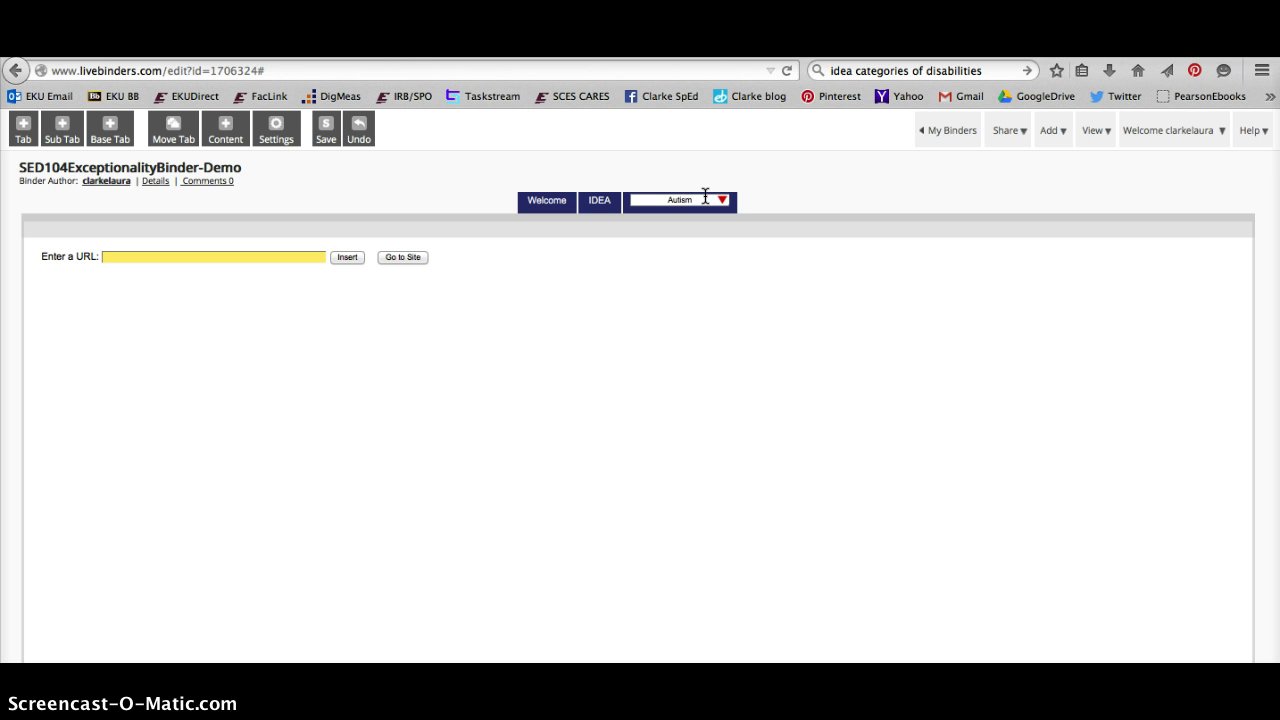
Add text content to the Autism tab using the 2 Column Text layout and enter "Autism" as its heading
{"action": "left_click", "coordinate": [720, 51]}
{"action": "left_click", "coordinate": [228, 128]}
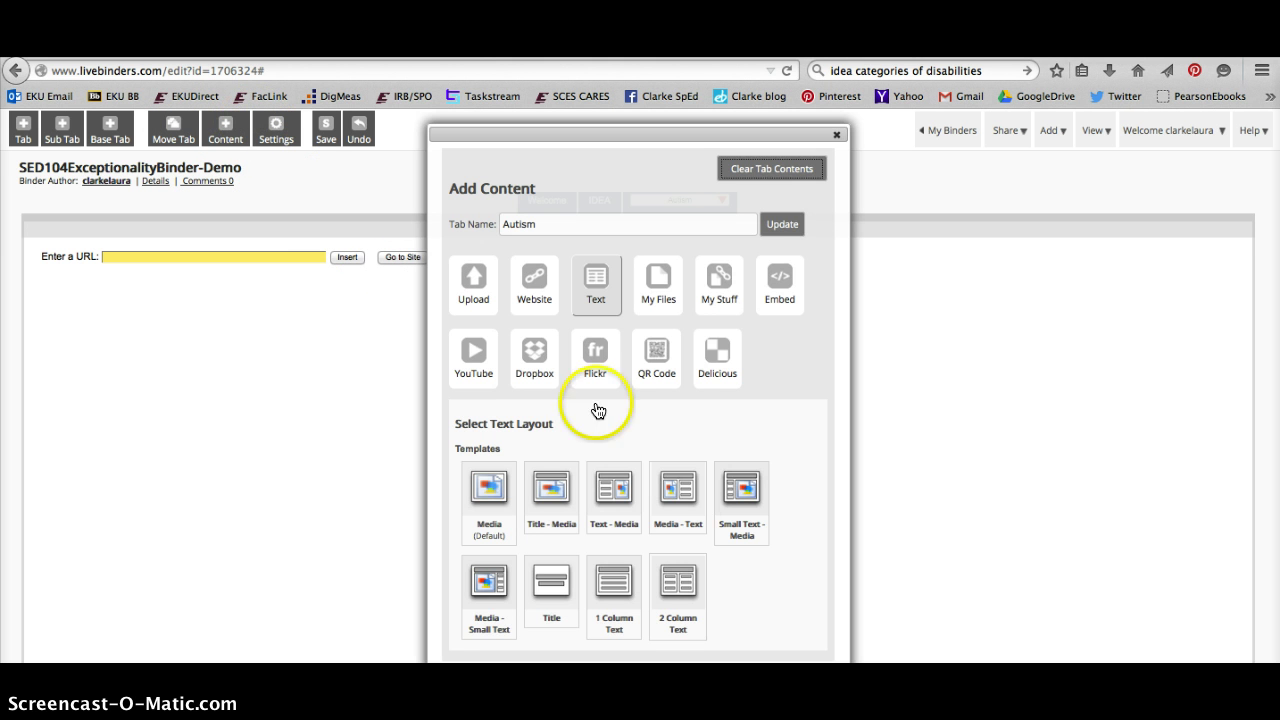
{"action": "left_click", "coordinate": [686, 582]}
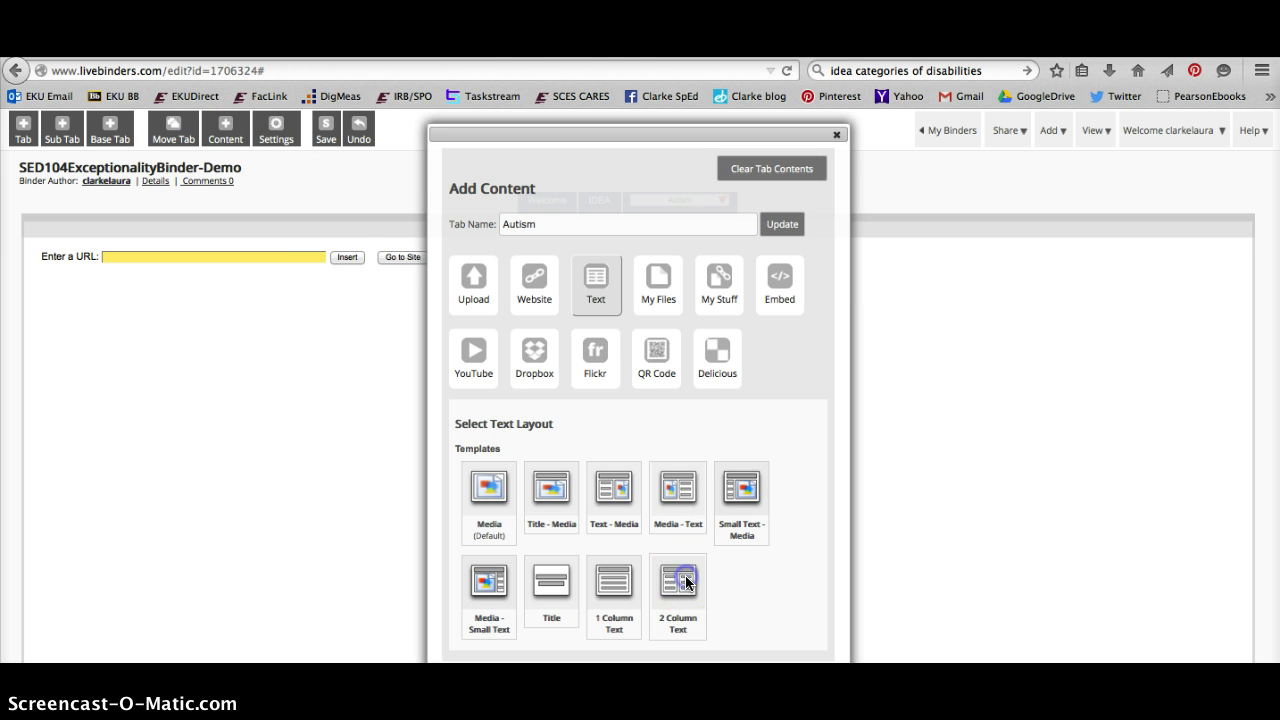
{"action": "left_click", "coordinate": [836, 134]}
{"action": "left_click", "coordinate": [1173, 282]}
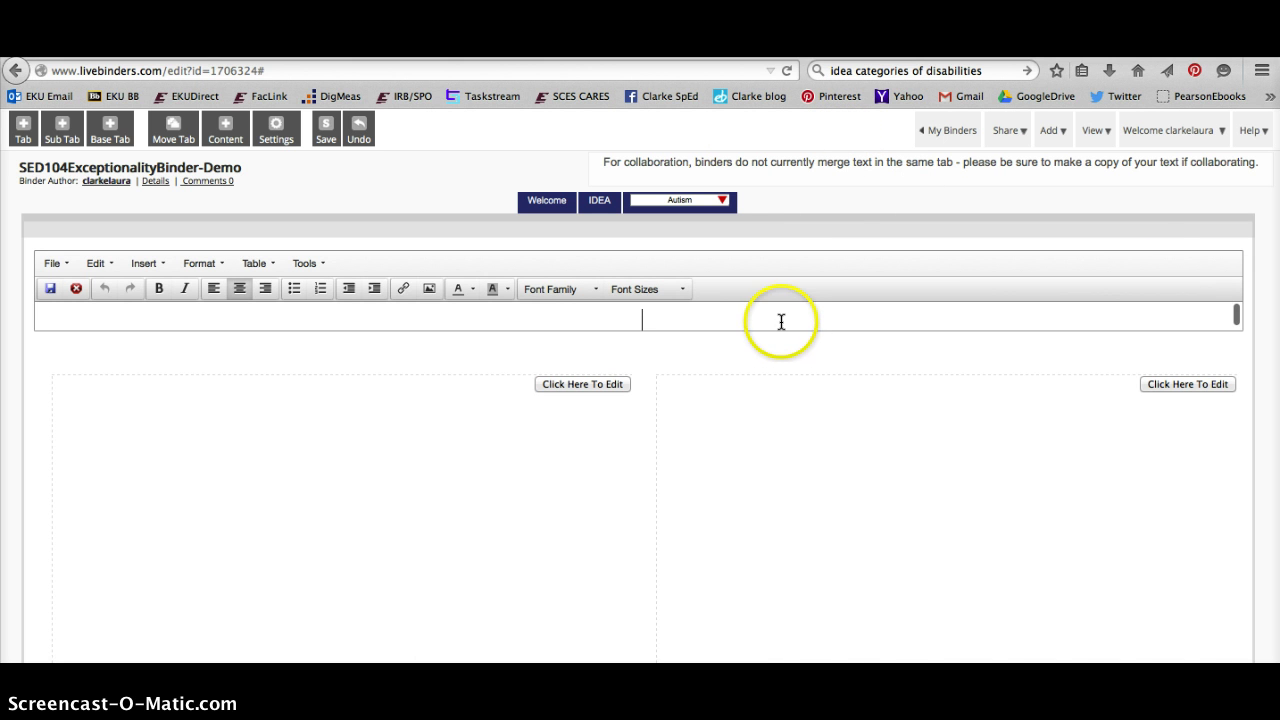
{"action": "type", "text": "Autism"}
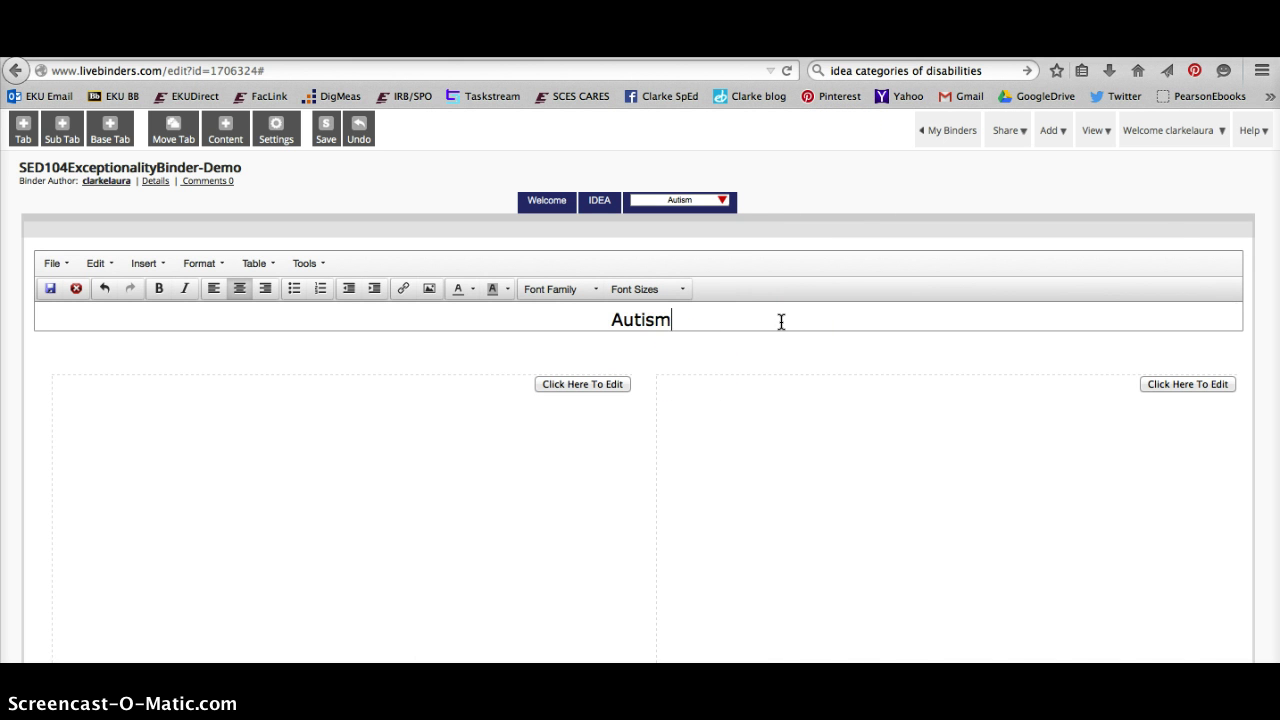
Enter "Describe category and how students qualify" in the left text column of the Autism tab
{"action": "left_click", "coordinate": [604, 383]}
{"action": "left_click", "coordinate": [473, 458]}
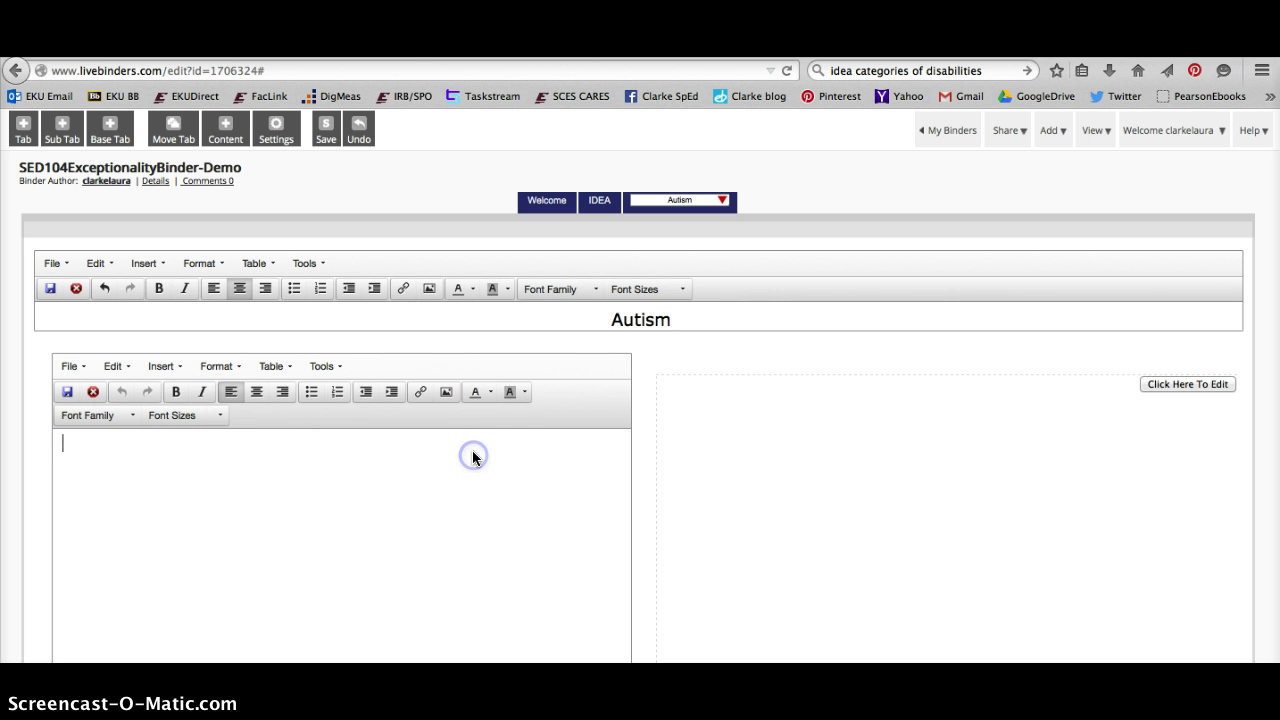
{"action": "type", "text": "Des"}
{"action": "type", "text": "crib"}
{"action": "key", "text": "BackSpace"}
{"action": "type", "text": "ibe catego"}
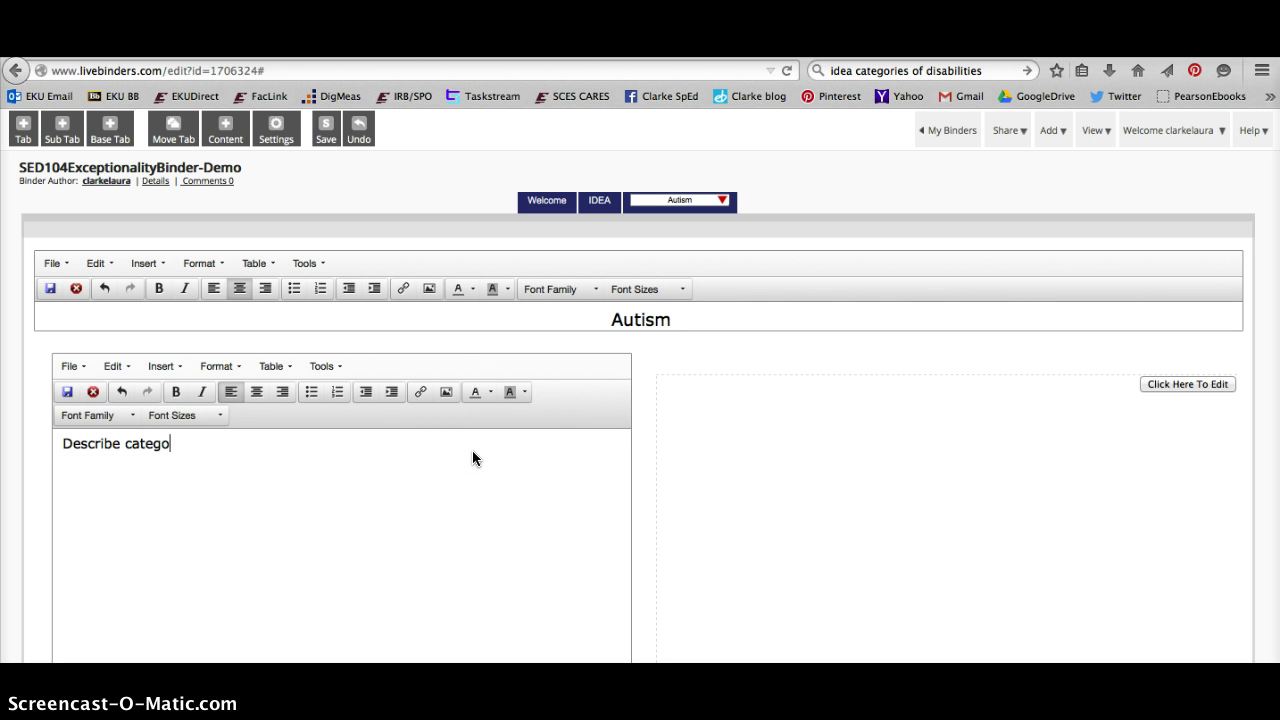
{"action": "type", "text": "ry and how studen"}
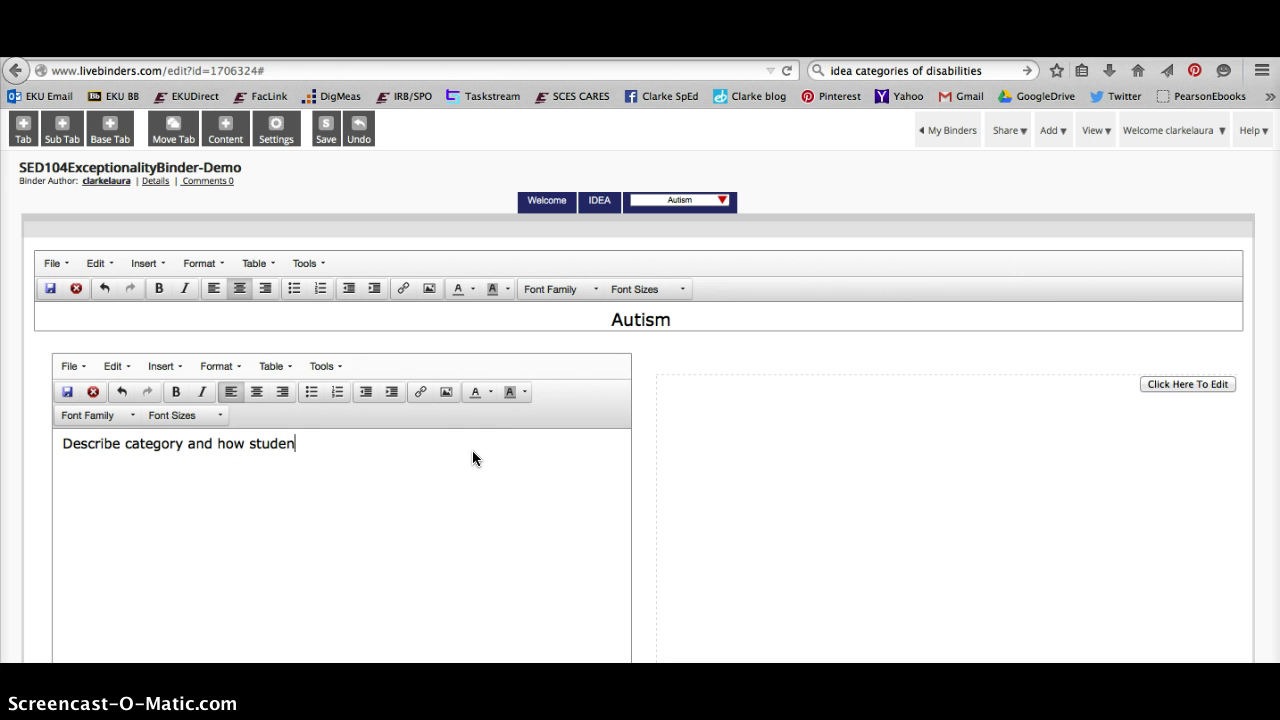
{"action": "type", "text": "ts qualify"}
Enter "give teaching strategies to support students." in the right text column of the Autism tab and save the binder
{"action": "left_click", "coordinate": [1188, 384]}
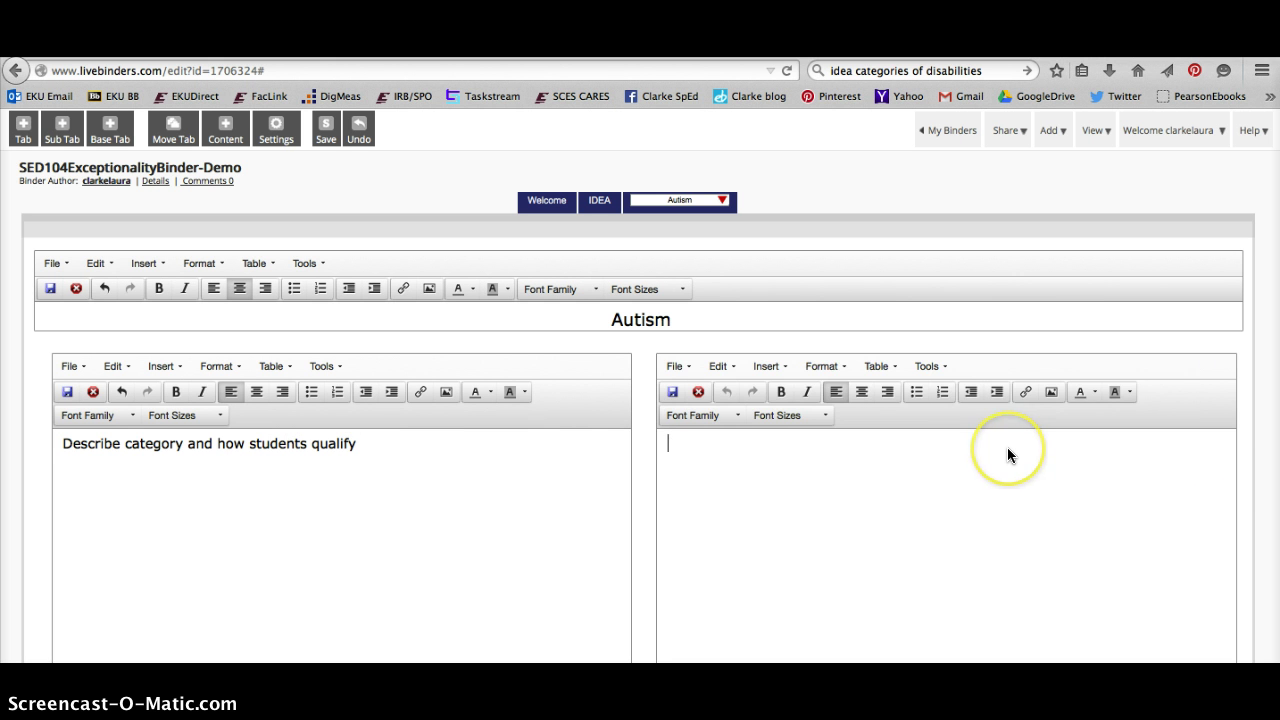
{"action": "type", "text": "give teaching stra"}
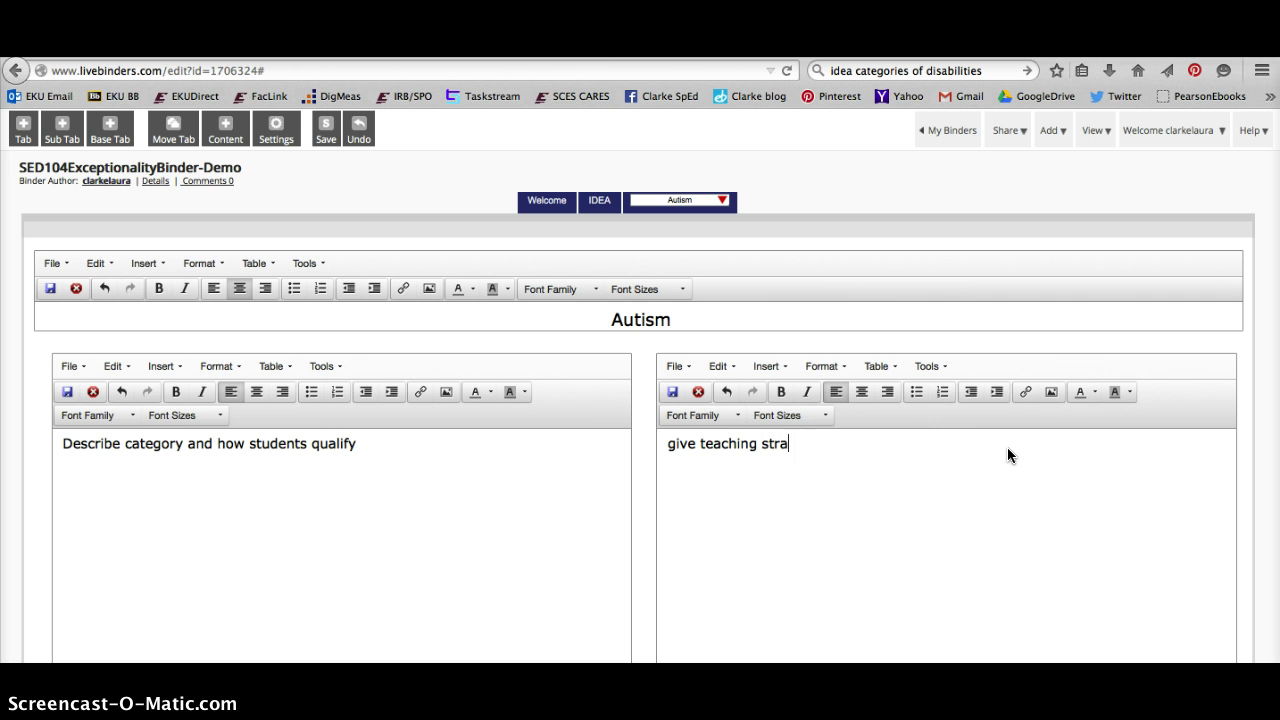
{"action": "type", "text": "tegies to suppo"}
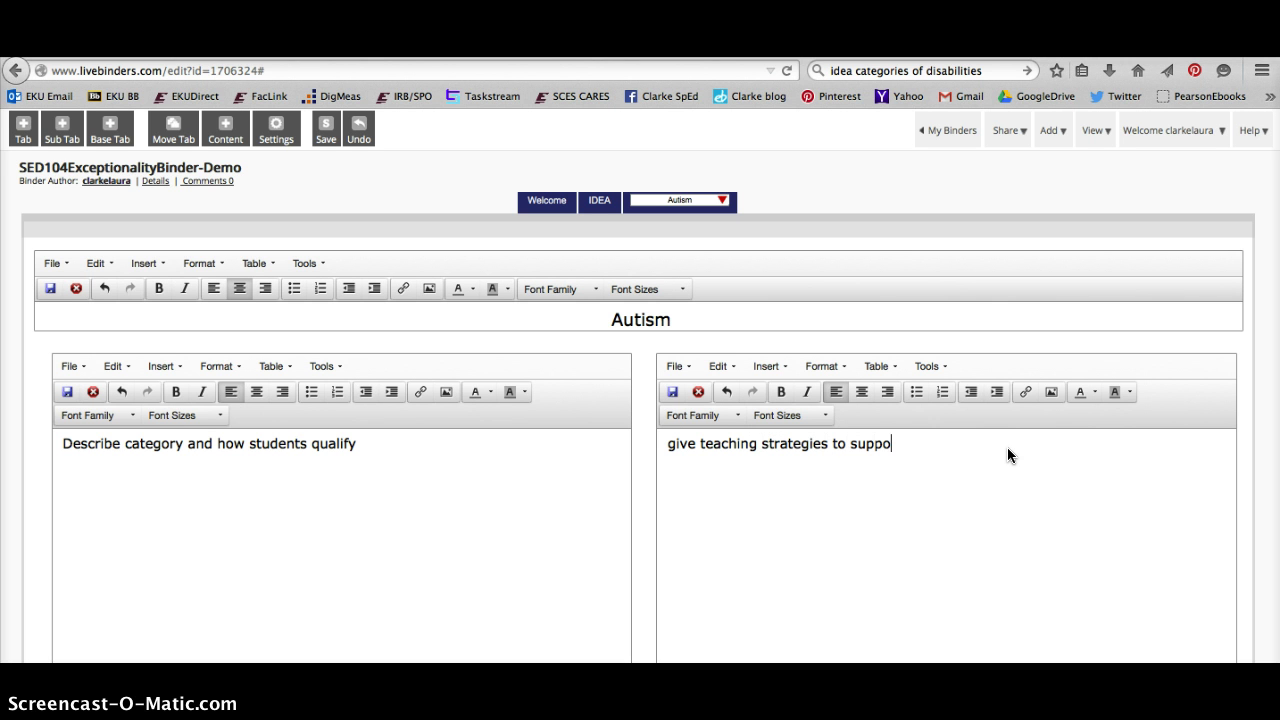
{"action": "type", "text": "rt students."}
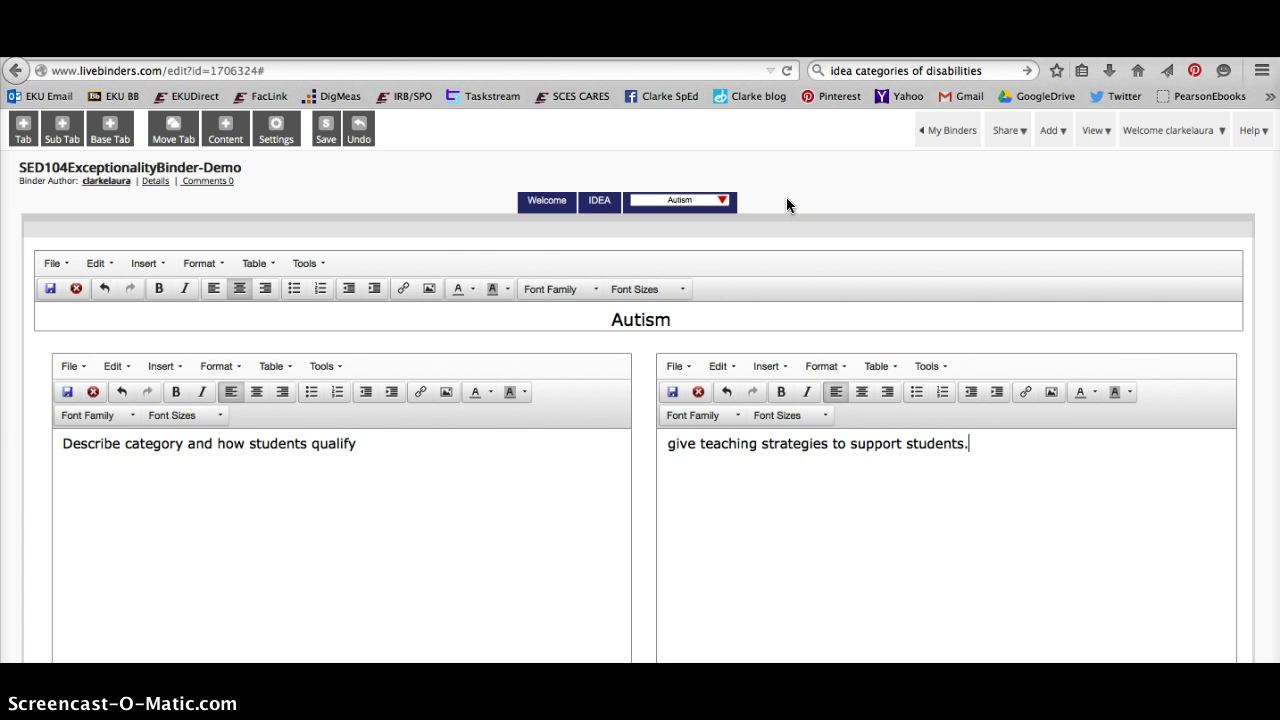
{"action": "left_click", "coordinate": [486, 200]}
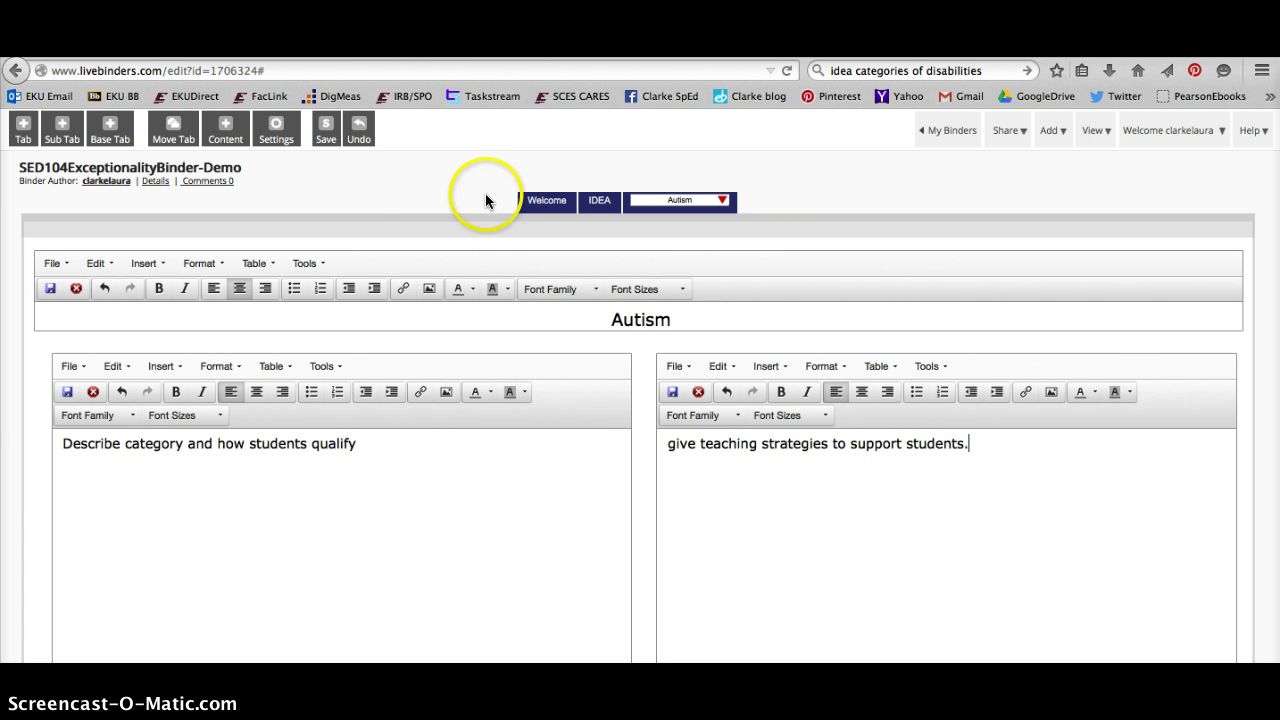
{"action": "left_click", "coordinate": [352, 185]}
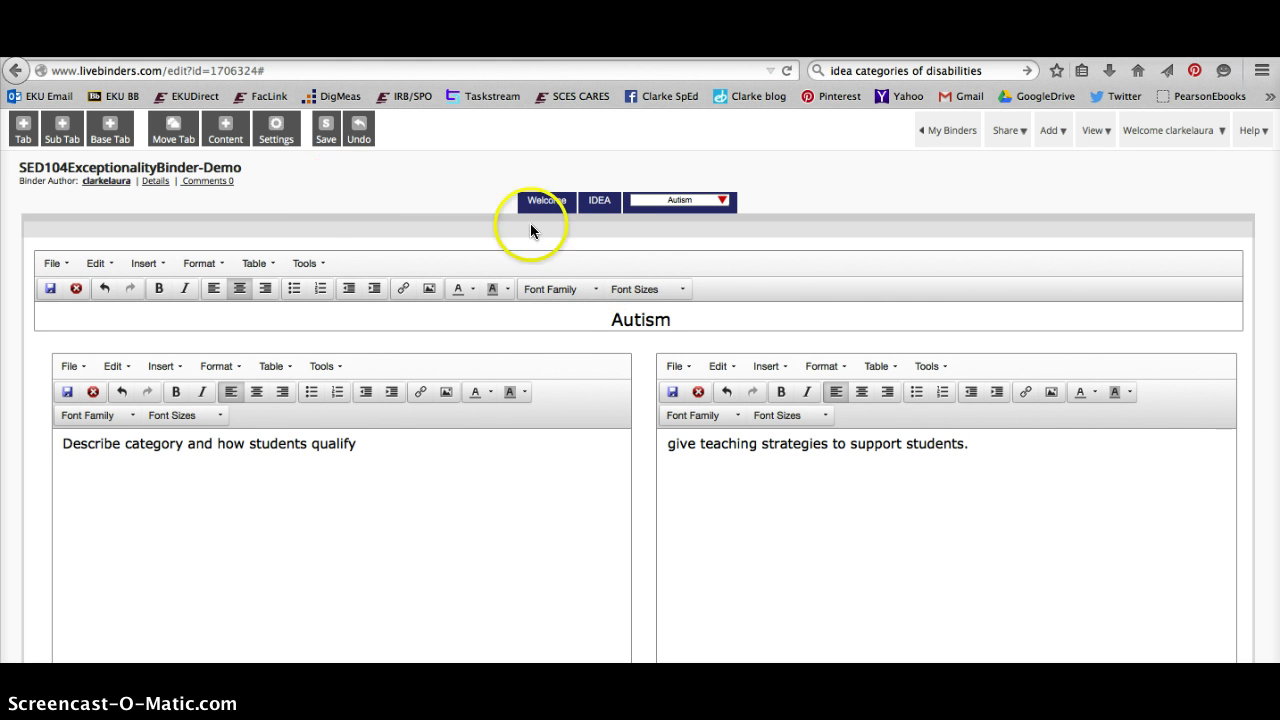
{"action": "left_click", "coordinate": [326, 130]}
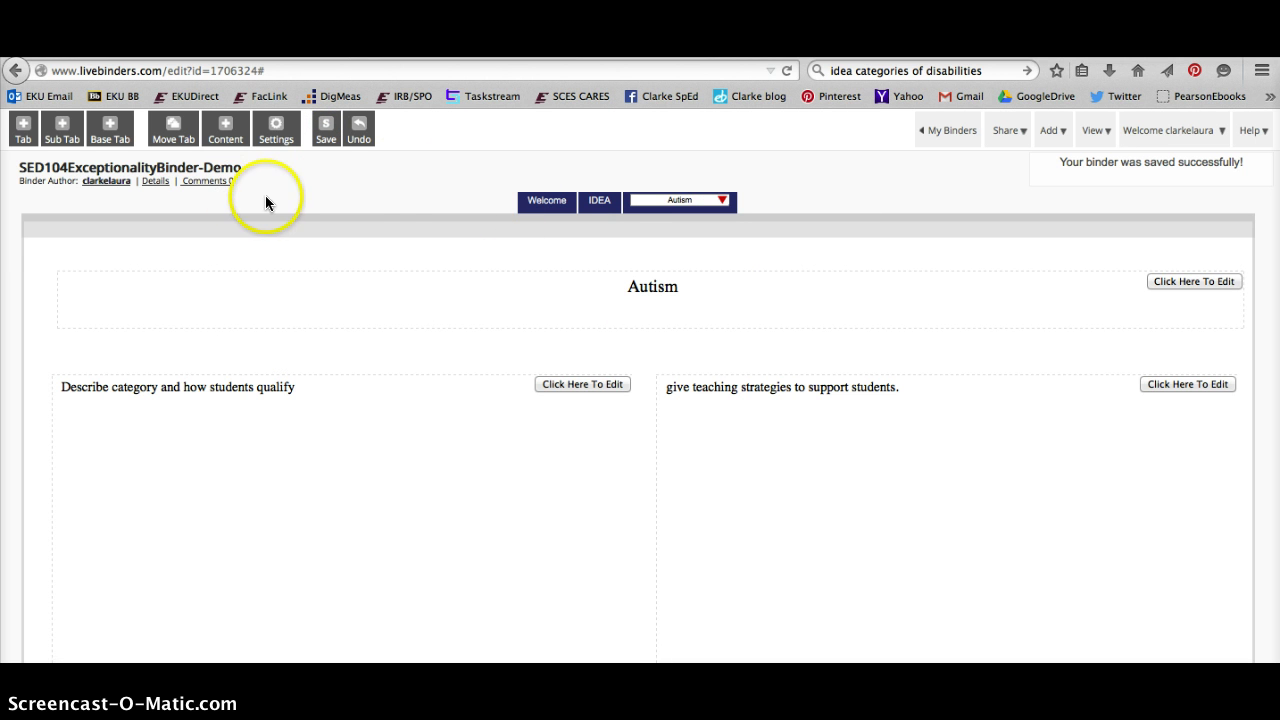
Add a new tab after the Autism tab and a sub tab under the IDEA tab
{"action": "left_click", "coordinate": [24, 129]}
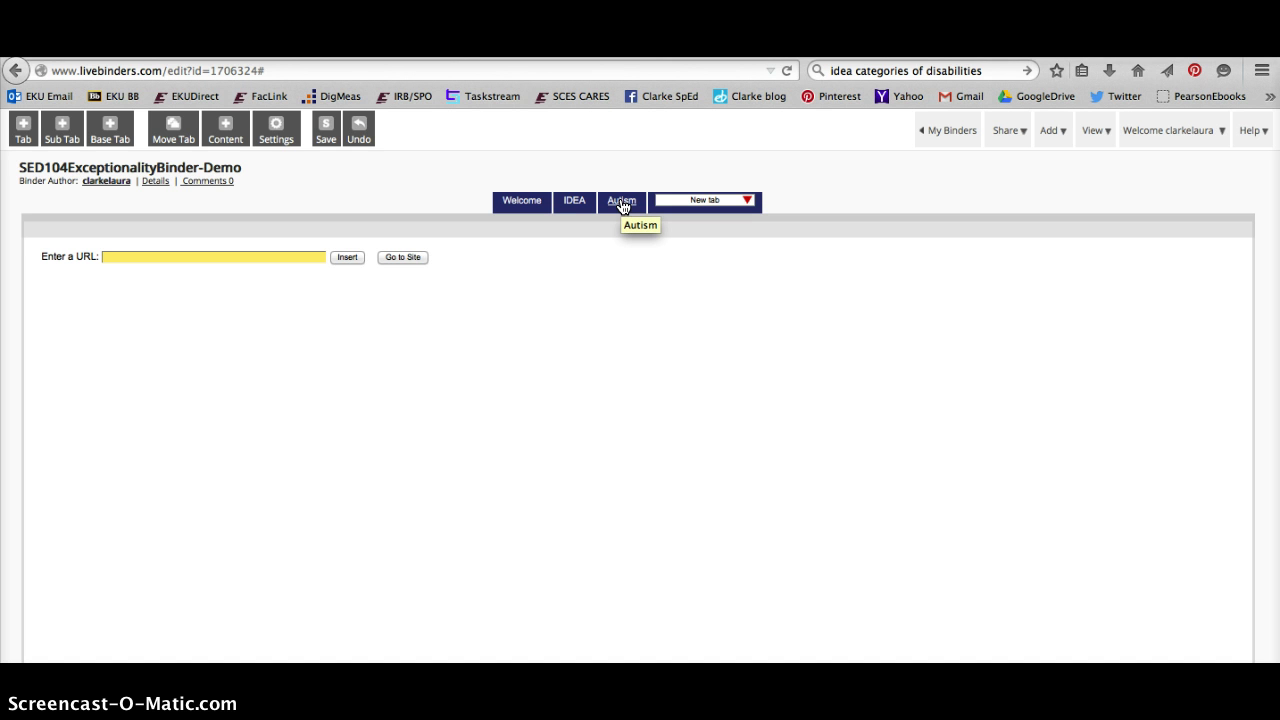
{"action": "left_click", "coordinate": [577, 207]}
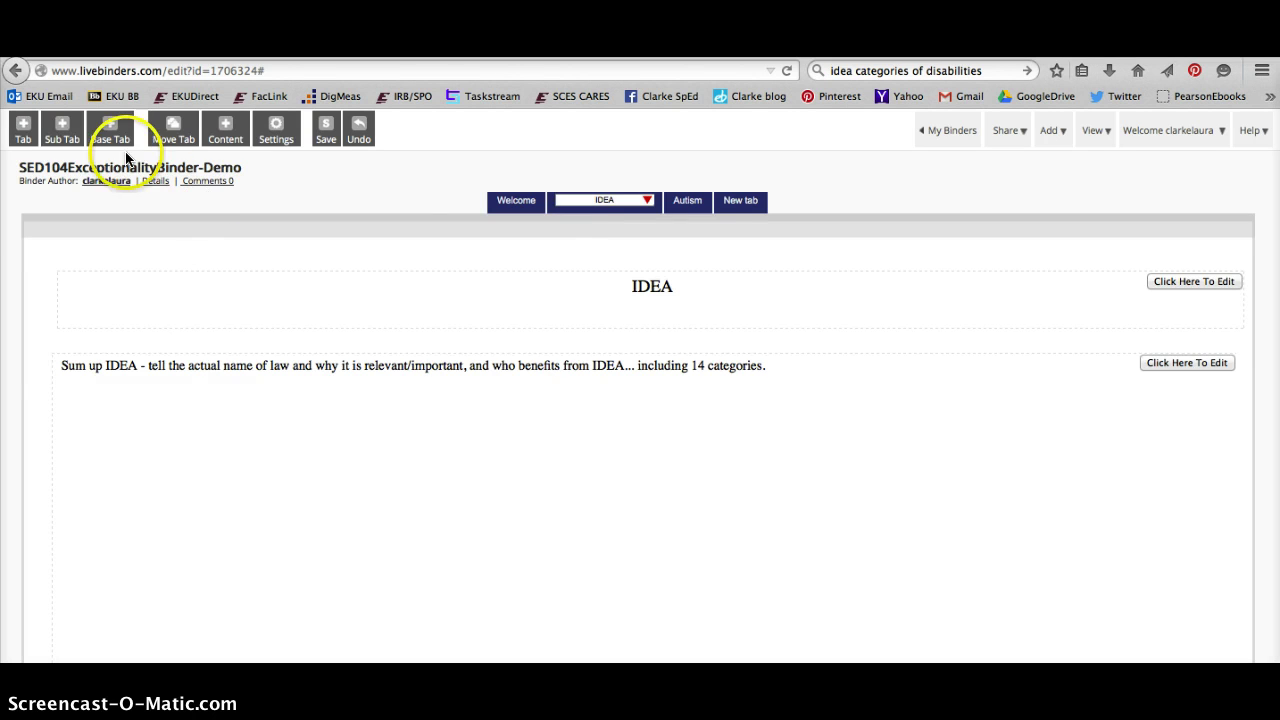
{"action": "left_click", "coordinate": [60, 130]}
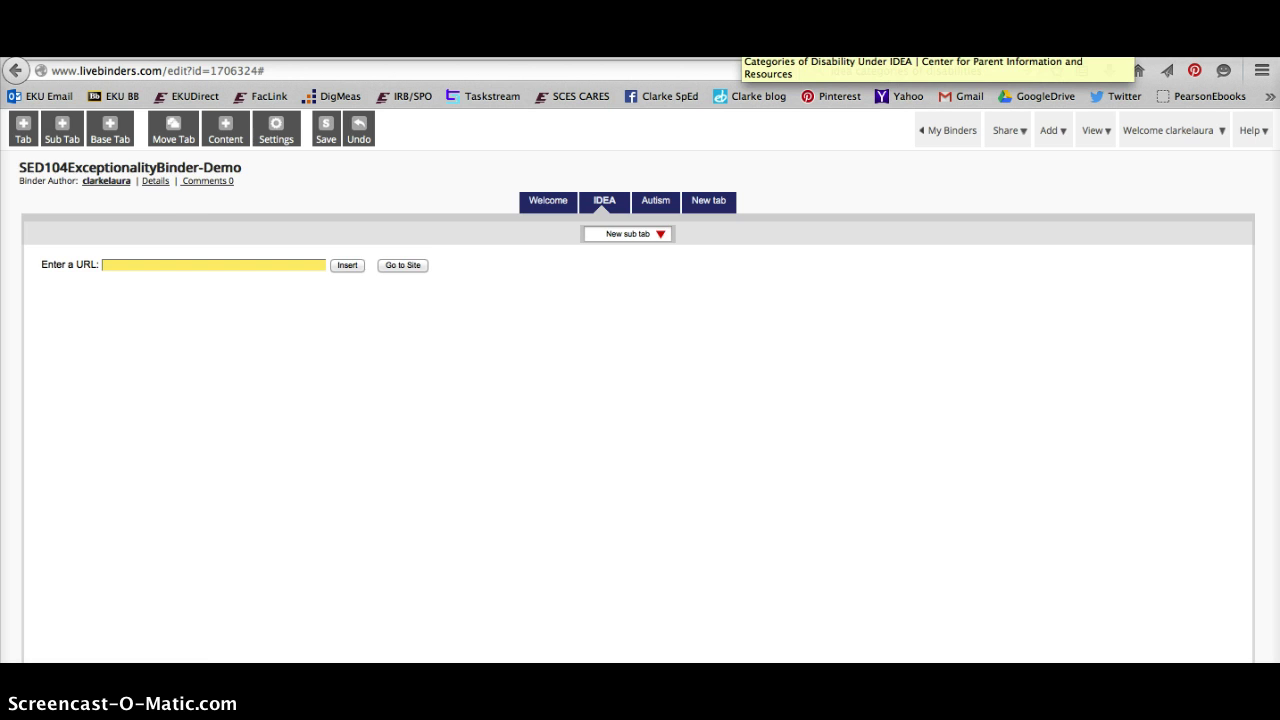
Switch to the open "Categories of Disability Under IDEA" page, copy its web address and look over the page
{"action": "left_click", "coordinate": [745, 40]}
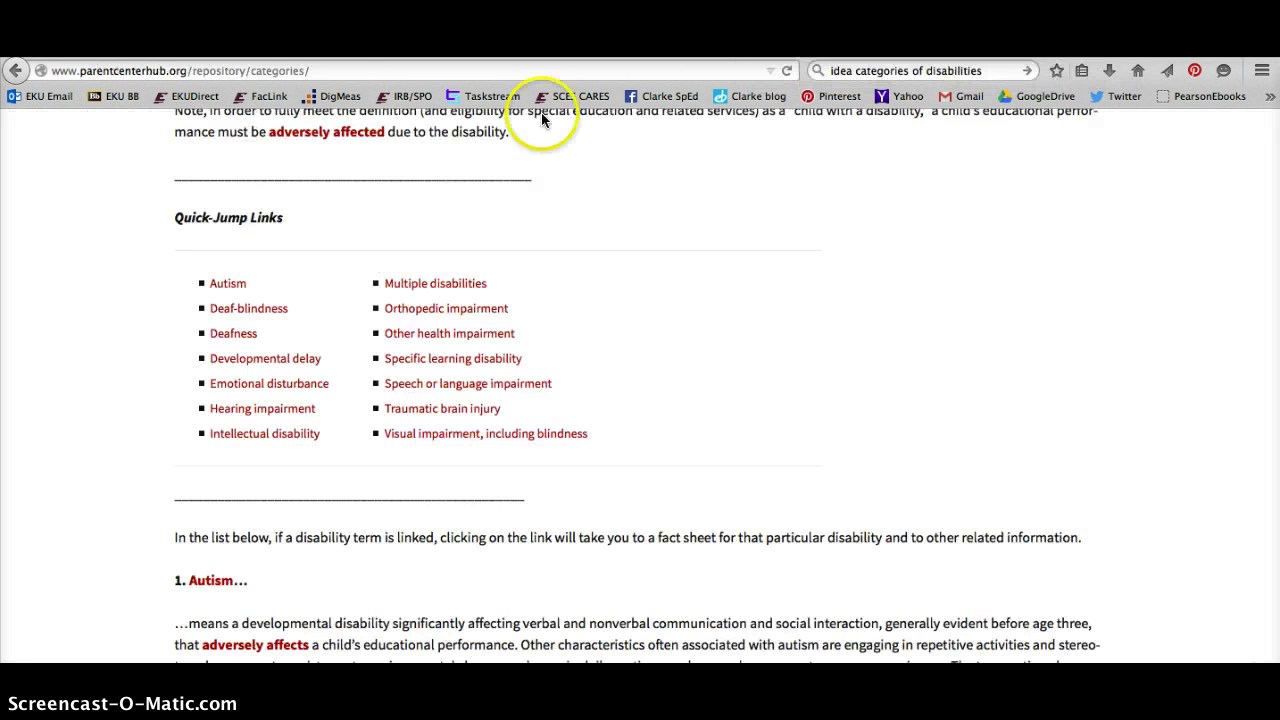
{"action": "left_click", "coordinate": [318, 68]}
{"action": "key", "text": "super+c"}
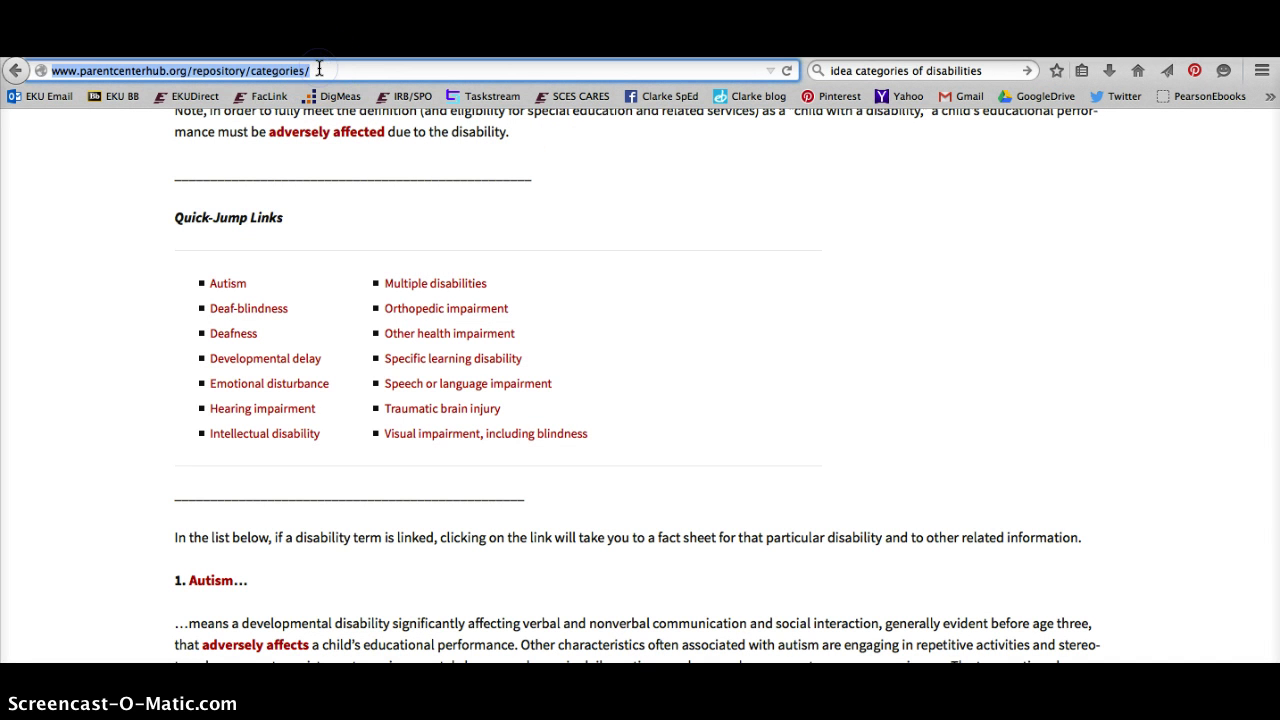
{"action": "left_click", "coordinate": [706, 538]}
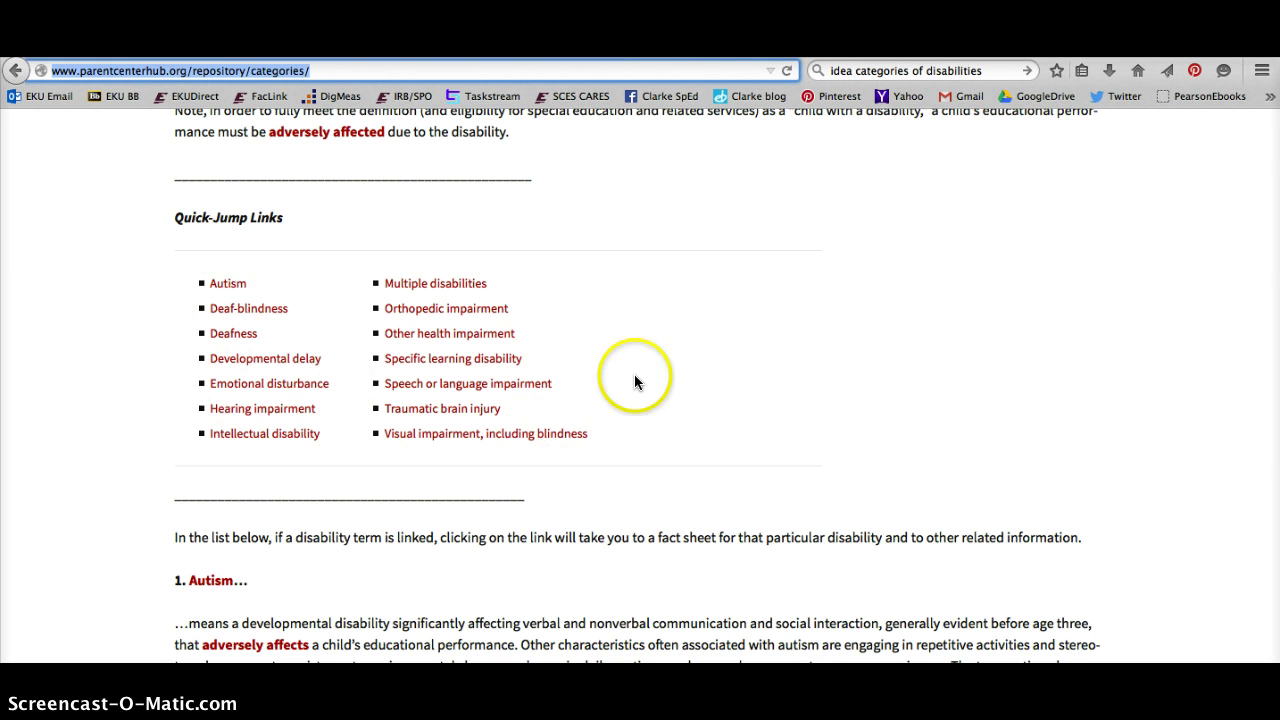
{"action": "scroll", "coordinate": [634, 383], "scroll_direction": "up", "scroll_amount": 10}
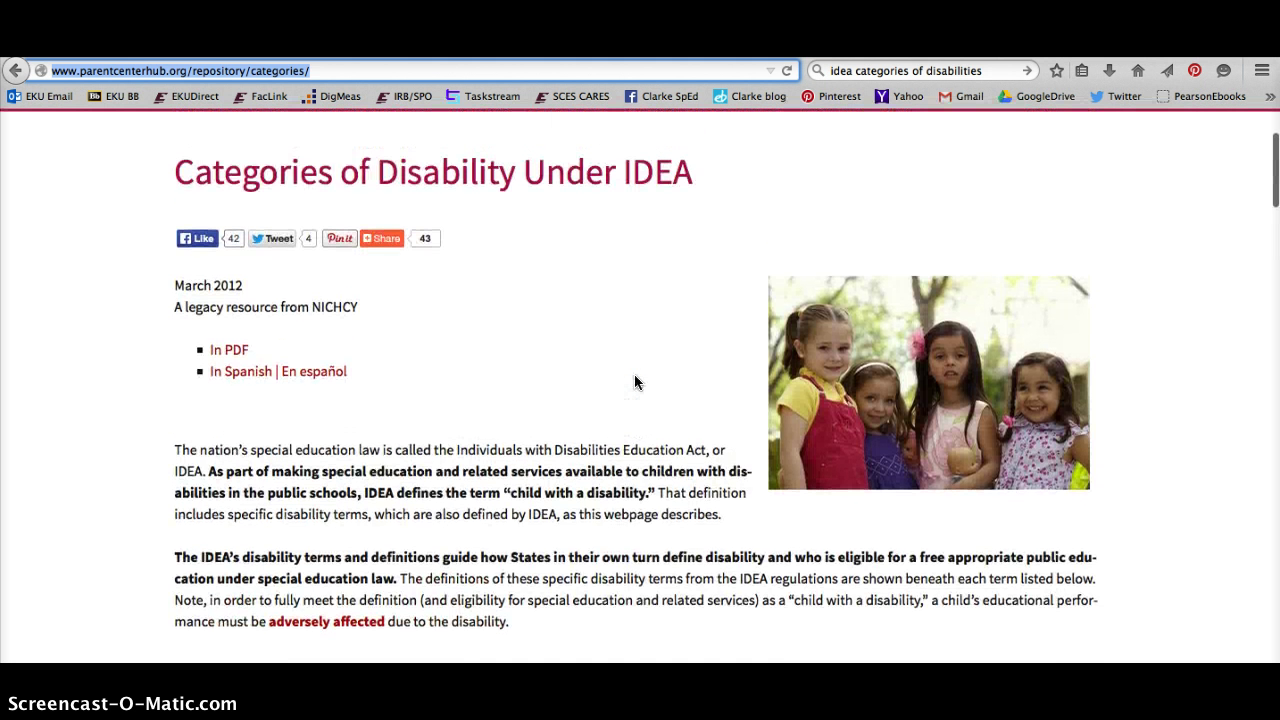
{"action": "scroll", "coordinate": [634, 383], "scroll_direction": "down", "scroll_amount": 5}
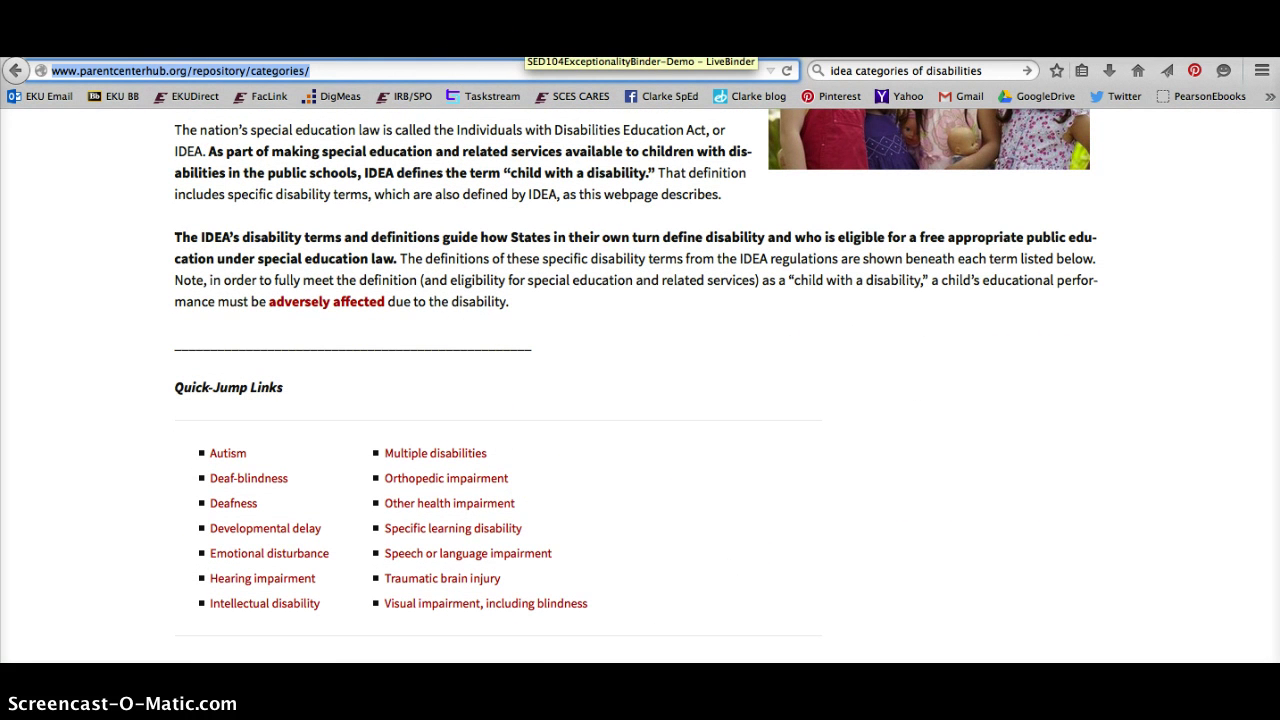
{"action": "left_click", "coordinate": [530, 42]}
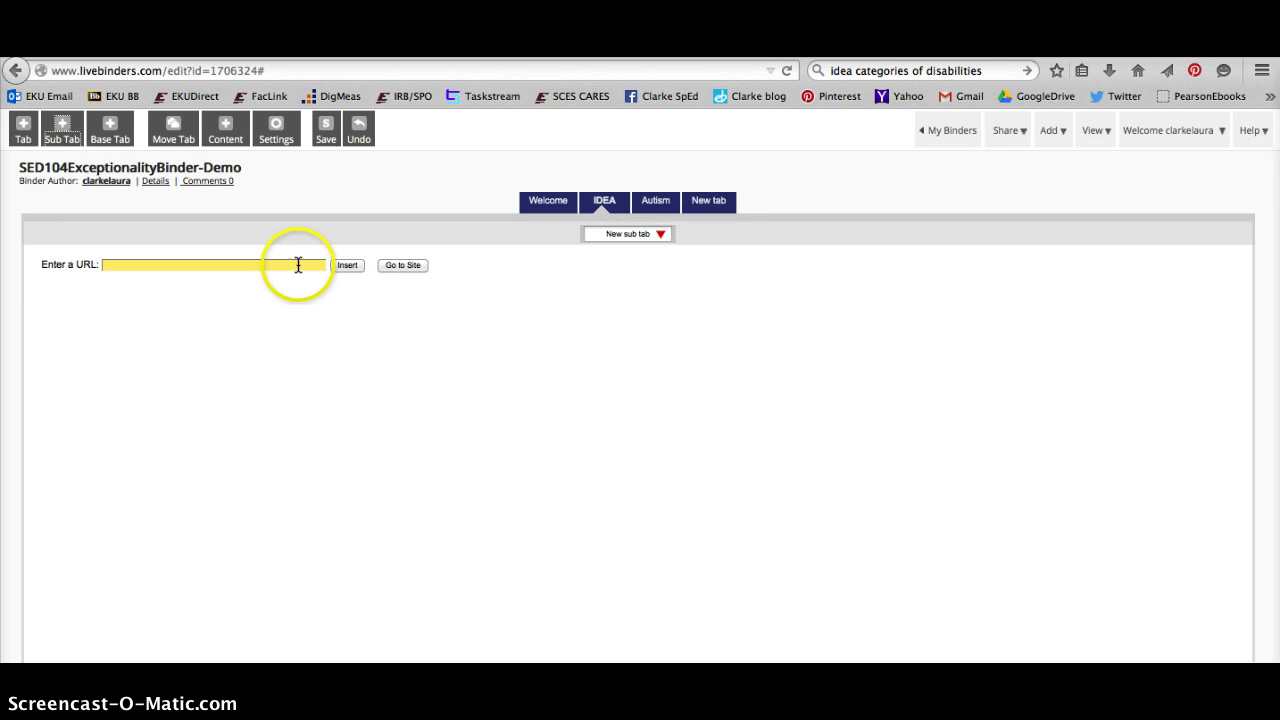
{"action": "key", "text": "super+v"}
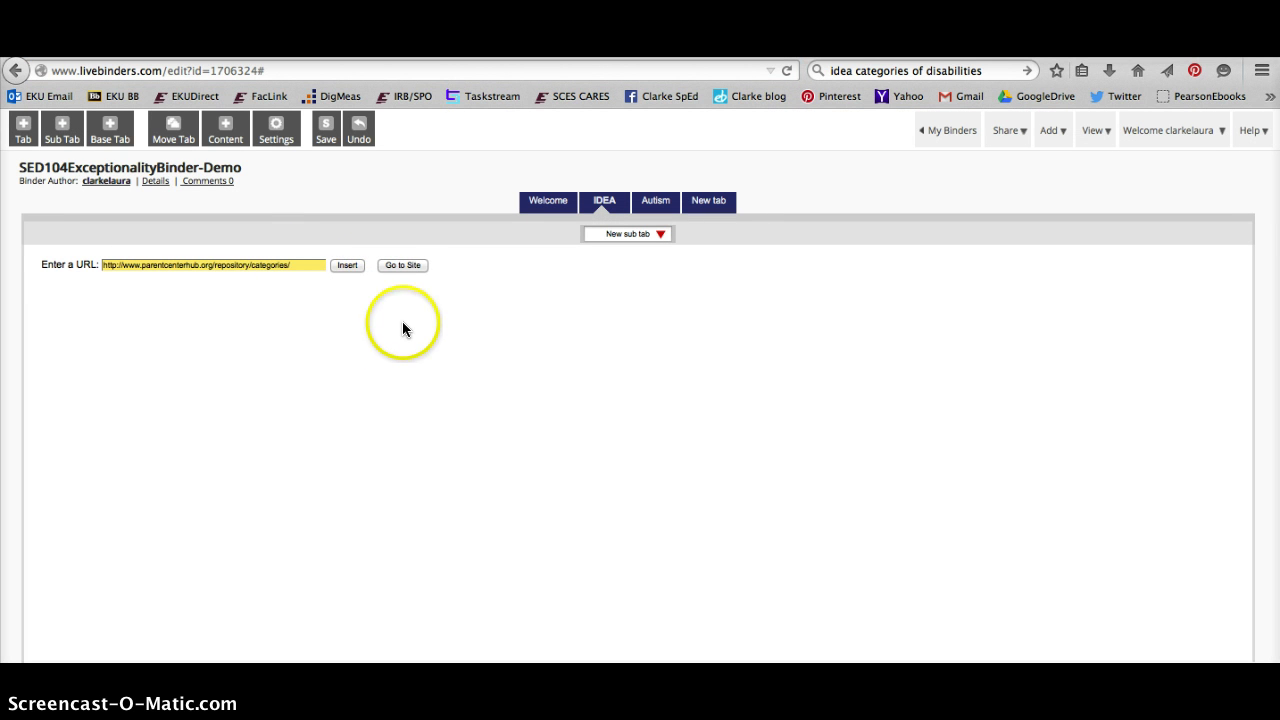
{"action": "left_click", "coordinate": [345, 263]}
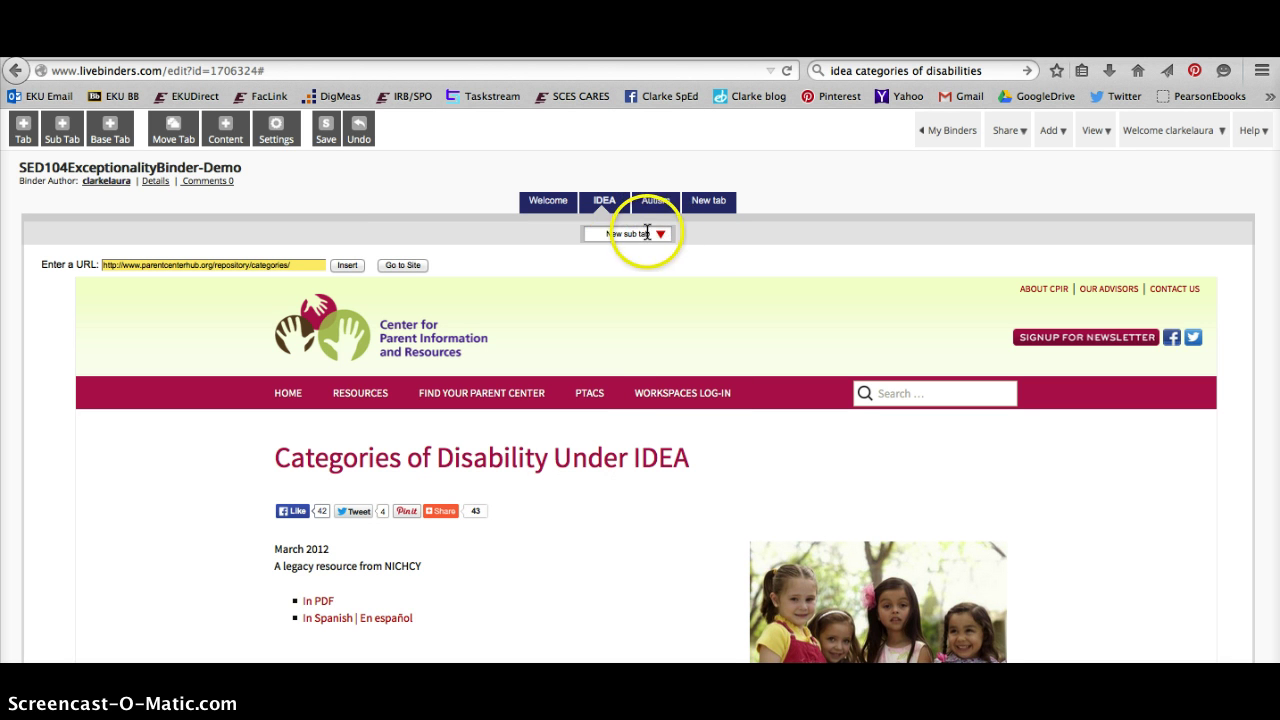
Rename the IDEA sub tab after the parentcenterhub.org site and save the binder
{"action": "left_click", "coordinate": [647, 233]}
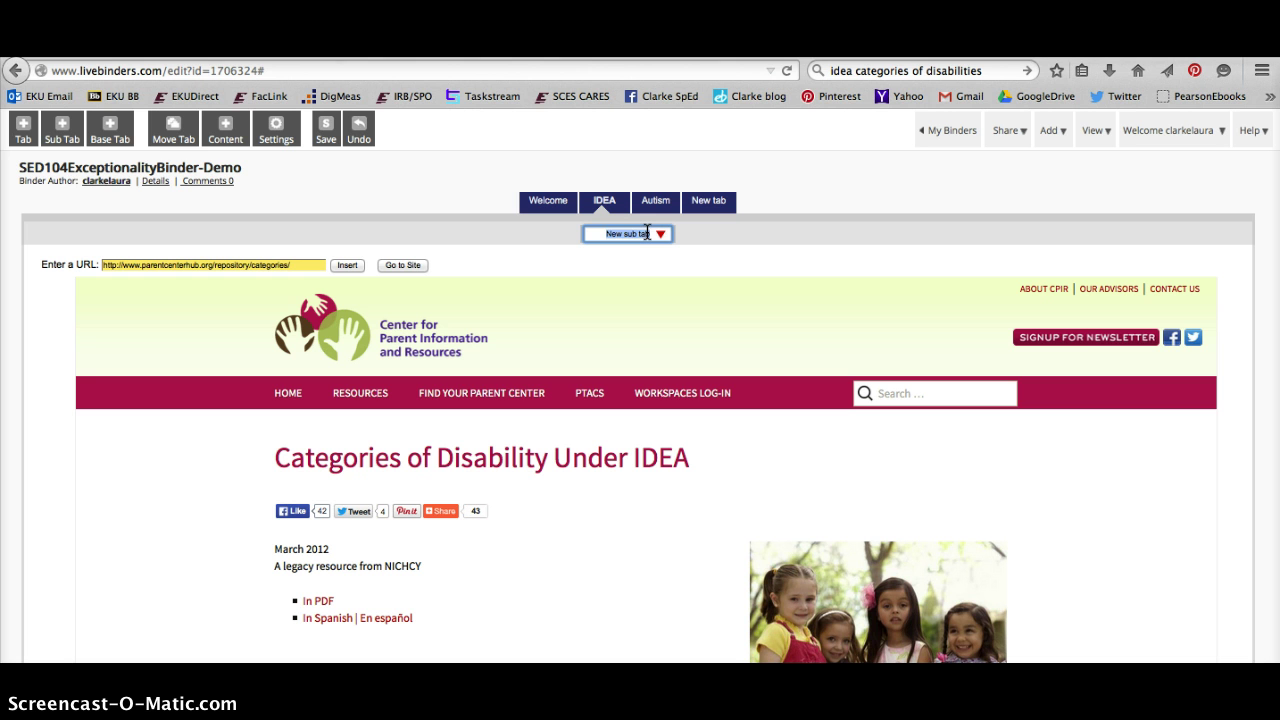
{"action": "type", "text": "parentcenterhub.o"}
{"action": "left_click", "coordinate": [738, 310]}
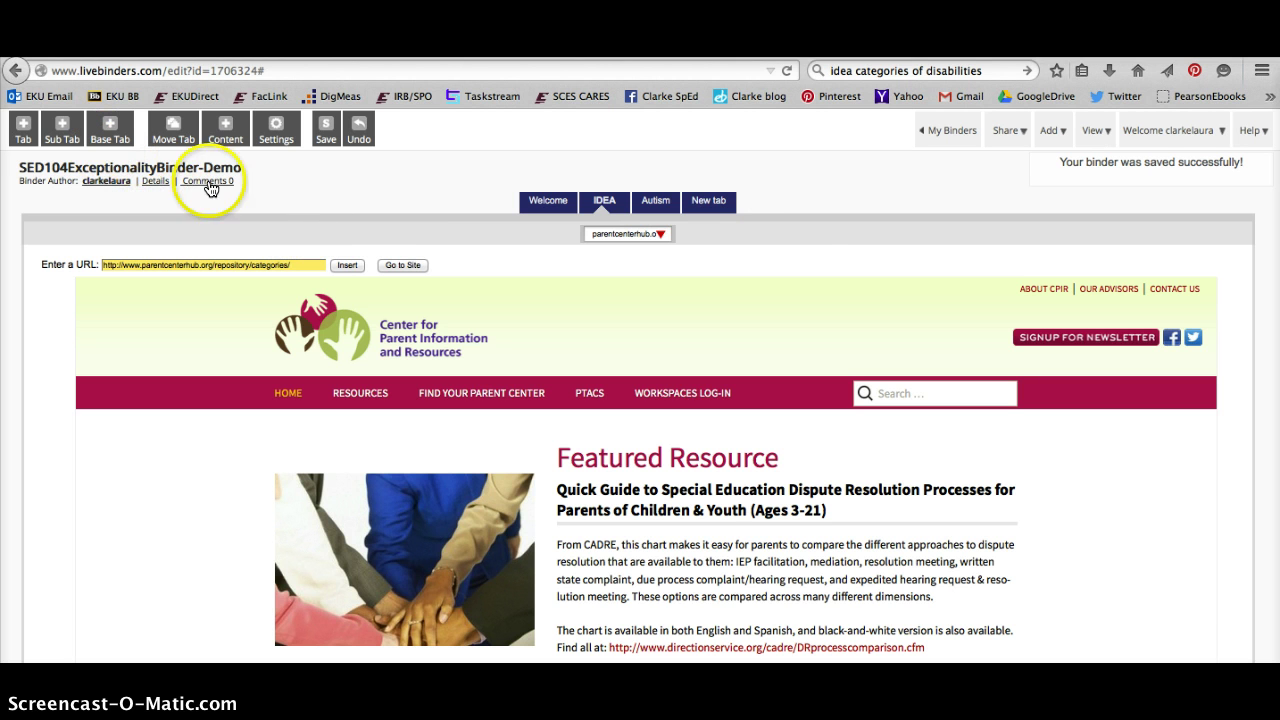
Add a sub tab under the Autism tab
{"action": "left_click", "coordinate": [652, 202]}
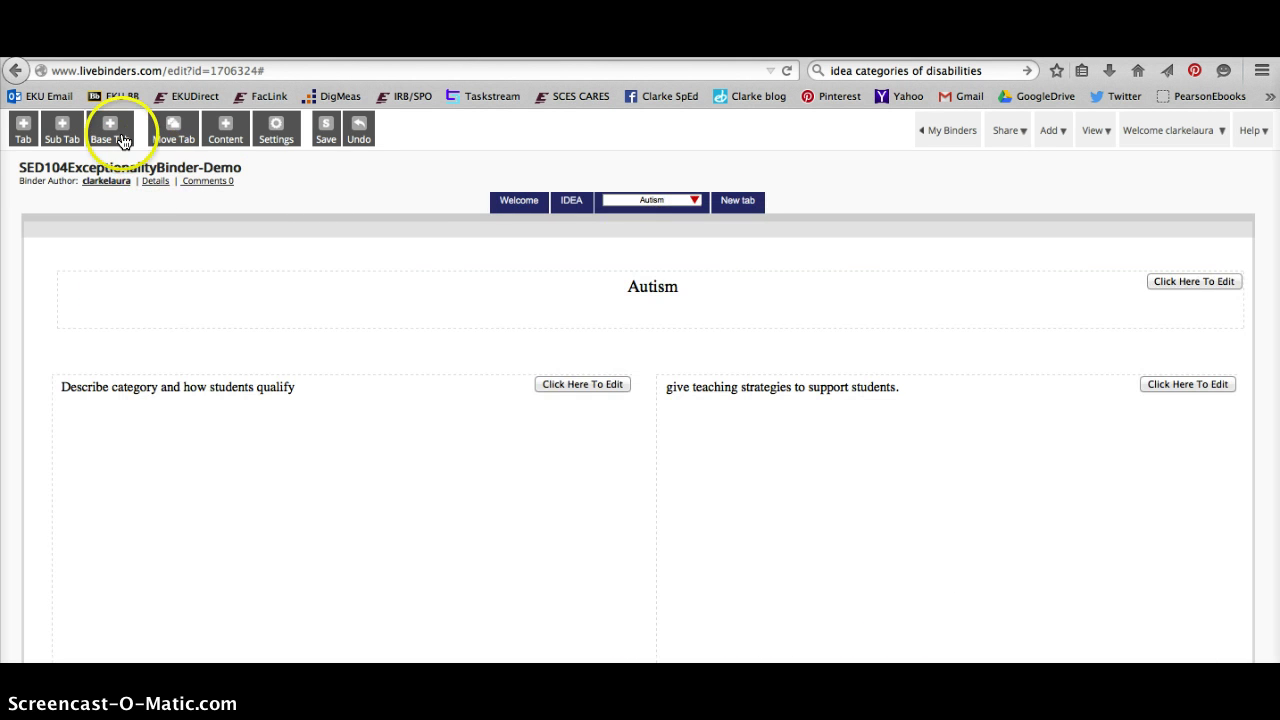
{"action": "left_click", "coordinate": [61, 130]}
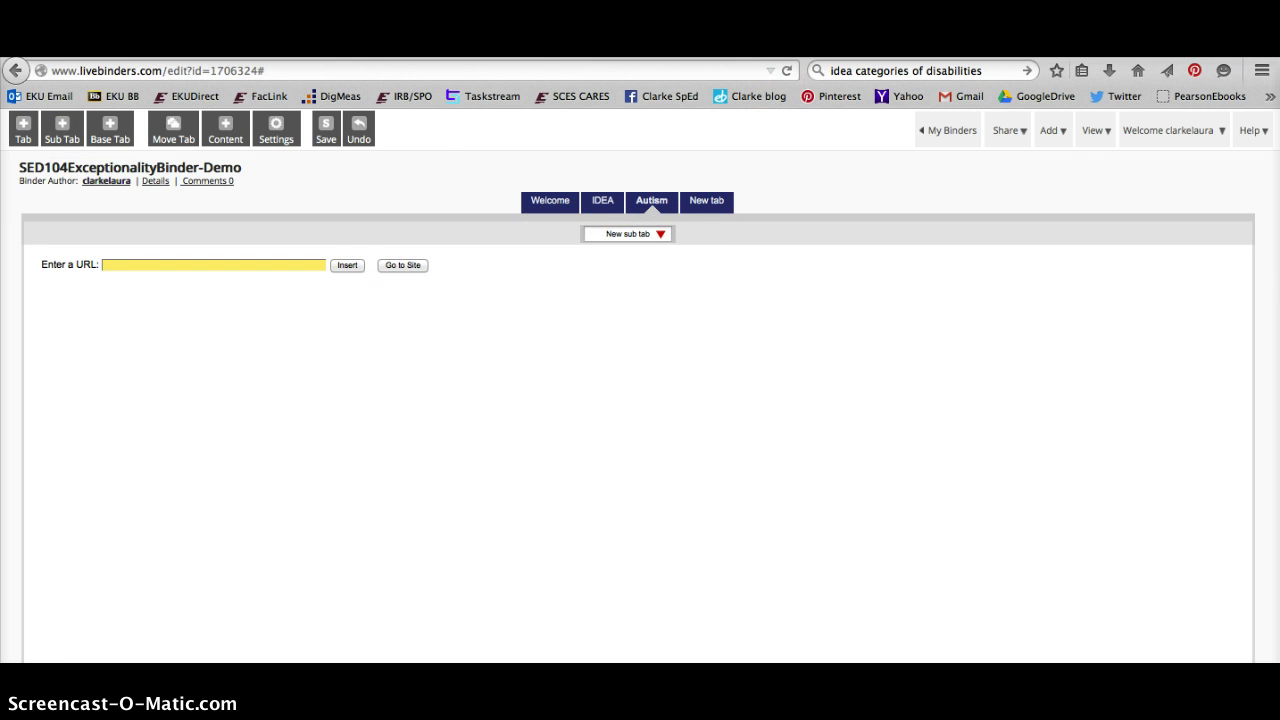
{"action": "key", "text": "super+t"}
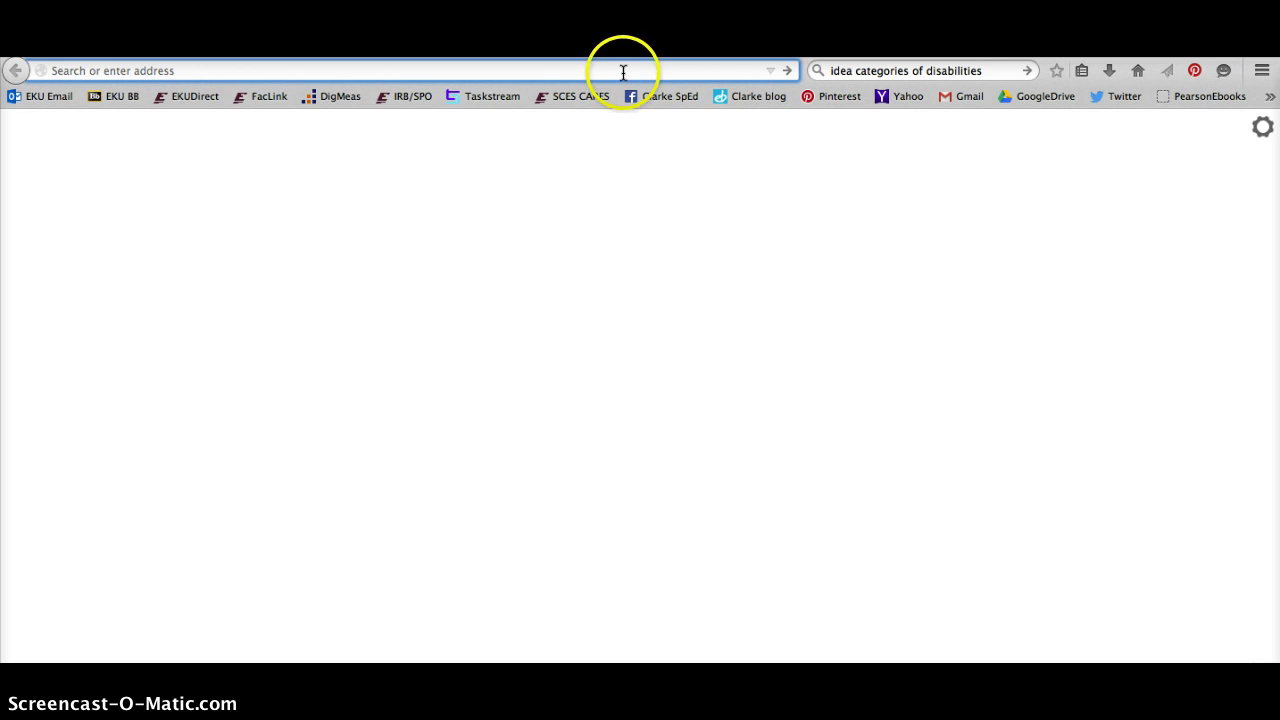
{"action": "type", "text": "www."}
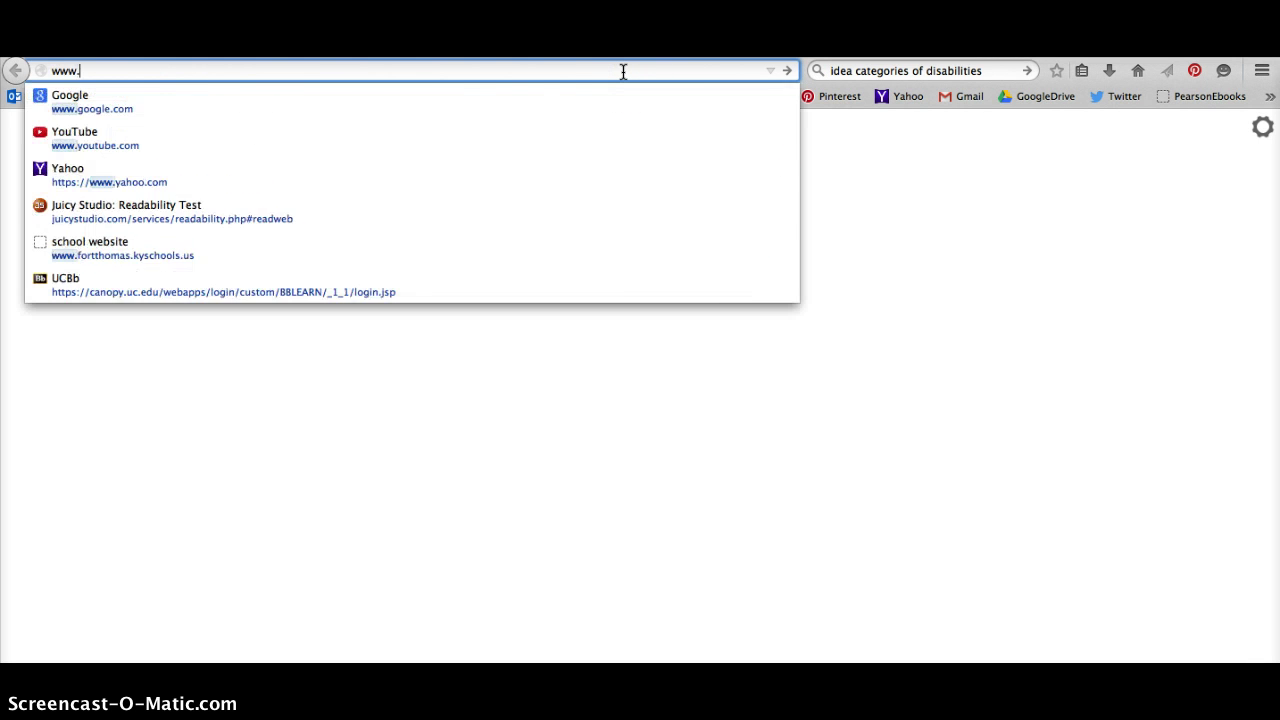
{"action": "type", "text": "autism"}
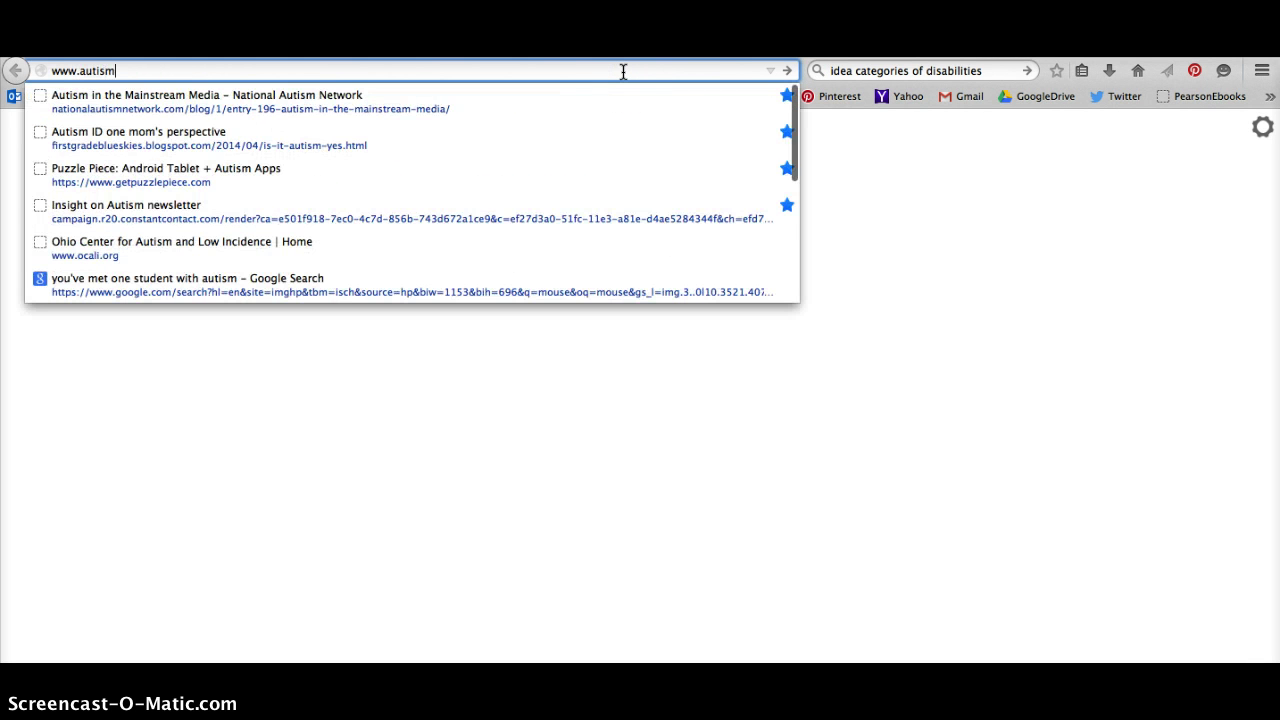
{"action": "type", "text": "speaks.or"}
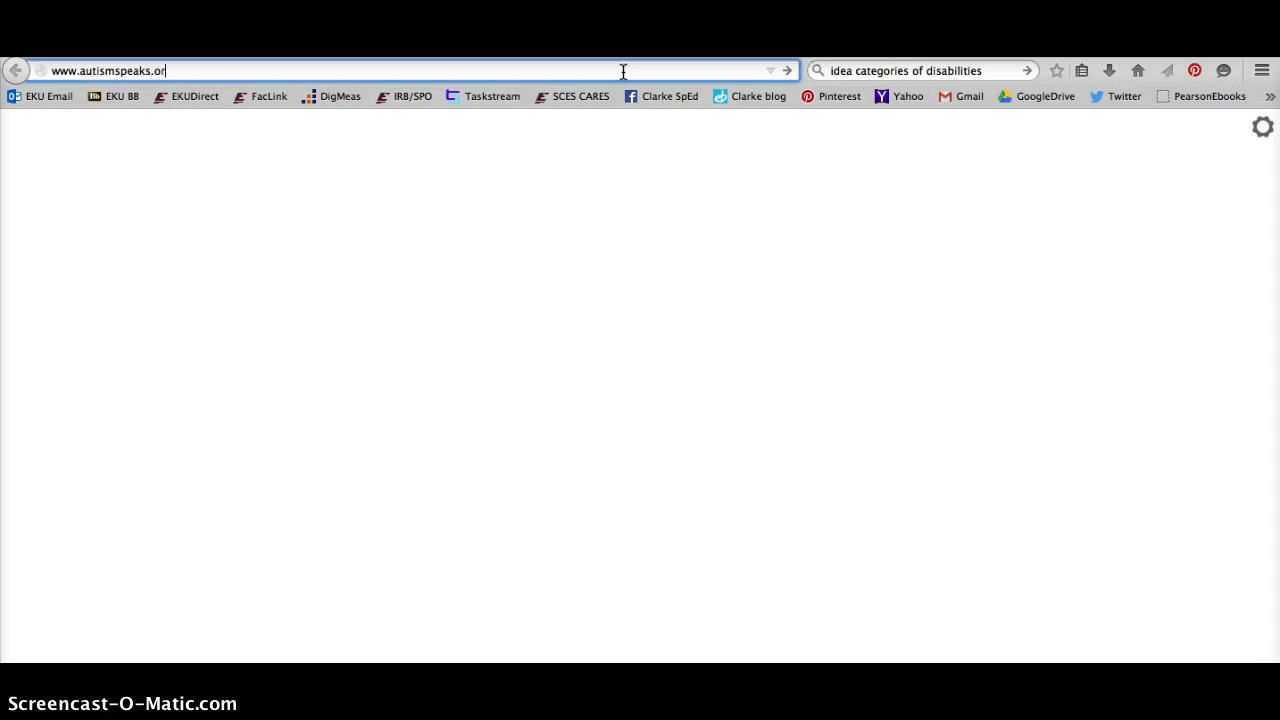
{"action": "type", "text": "g"}
{"action": "key", "text": "Return"}
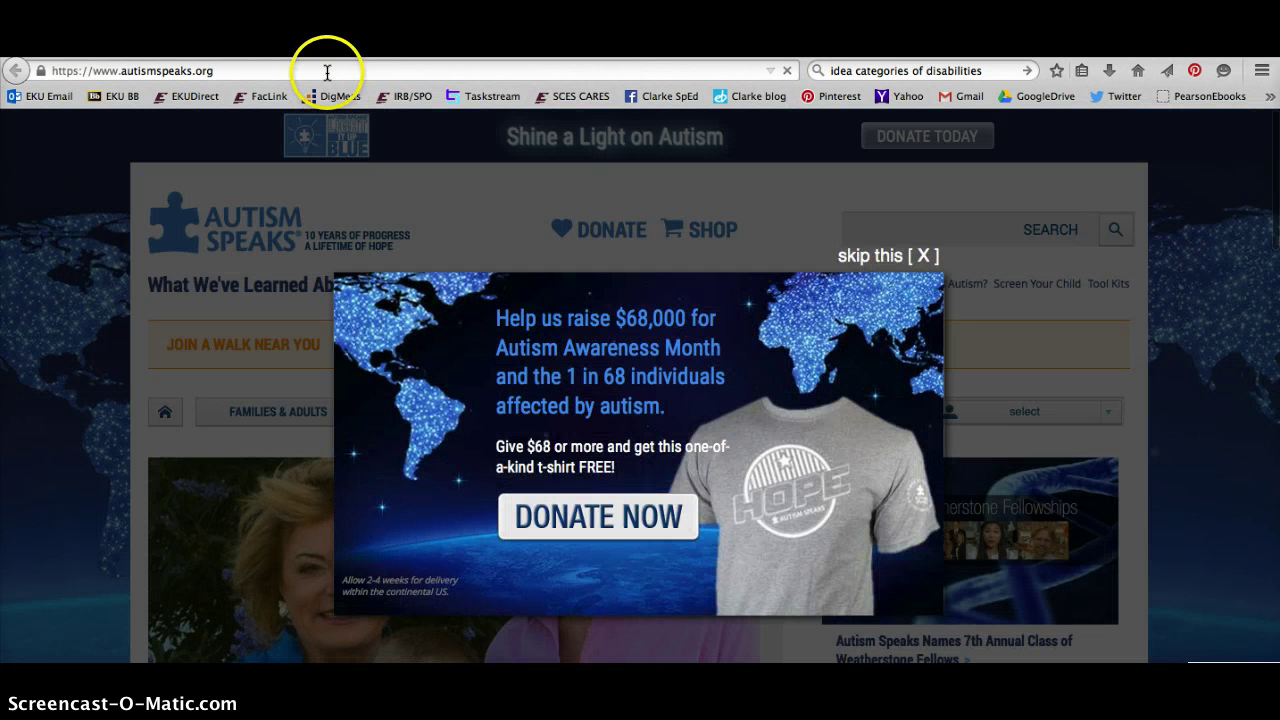
{"action": "left_click", "coordinate": [326, 71]}
{"action": "key", "text": "super+c"}
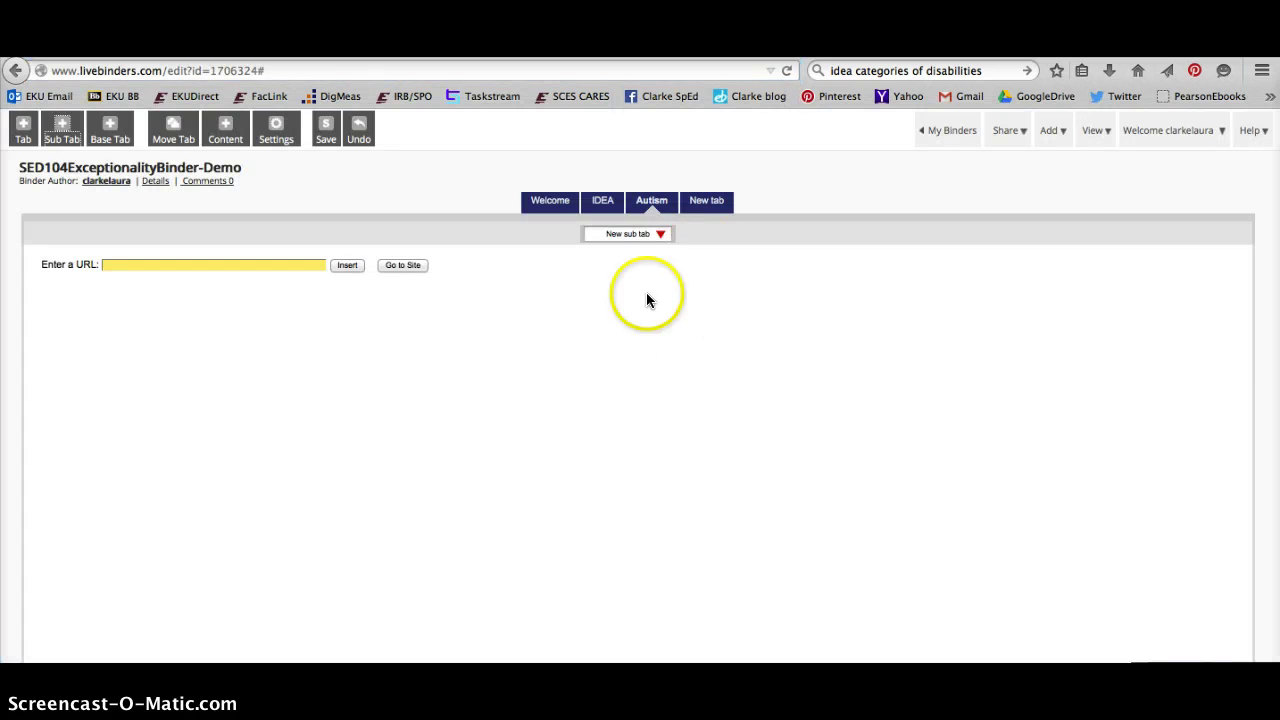
Return to the binder and rename the new Autism sub tab after the autismspeaks website
{"action": "left_click", "coordinate": [645, 233]}
{"action": "type", "text": "autisms"}
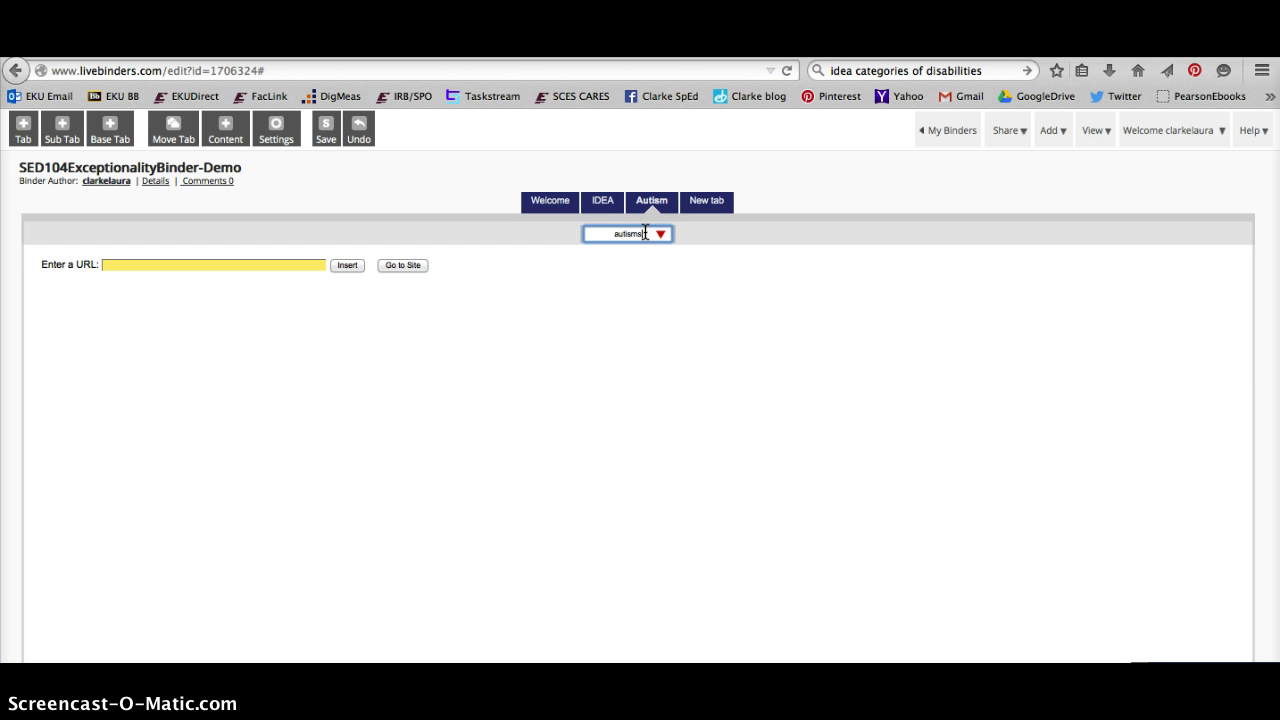
{"action": "type", "text": "peaks webs"}
{"action": "left_click", "coordinate": [175, 266]}
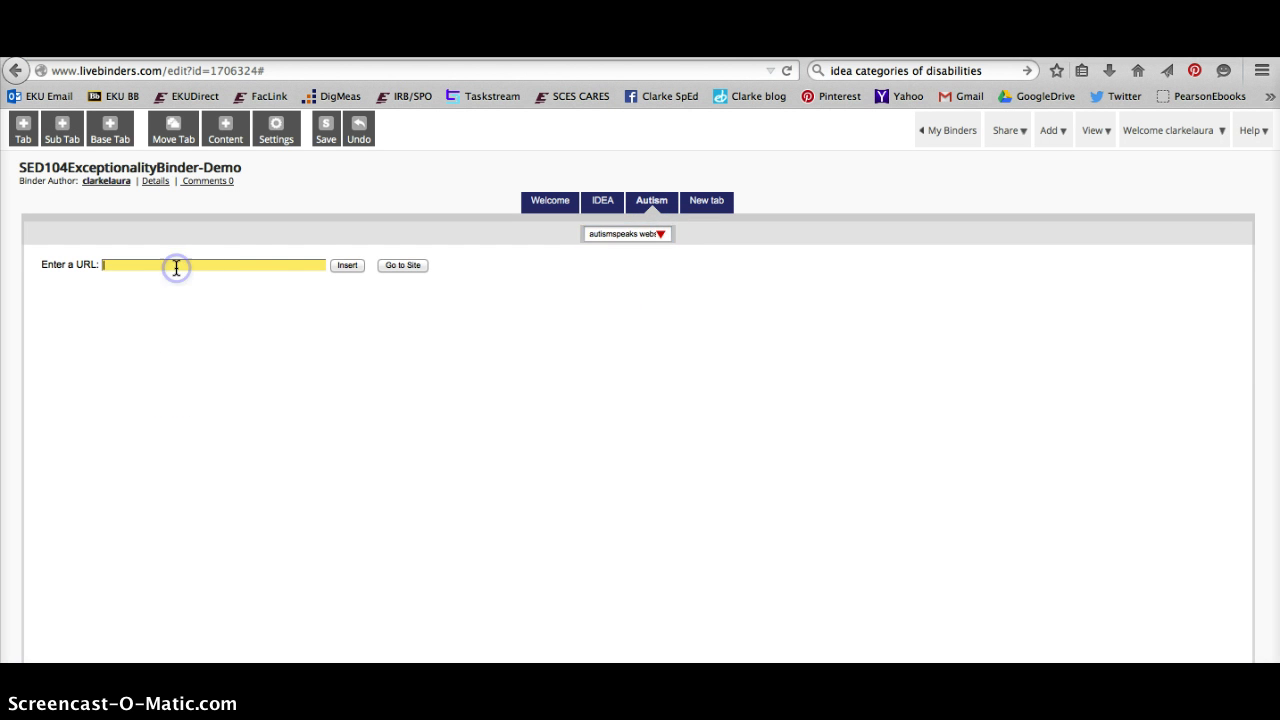
{"action": "key", "text": "super+v"}
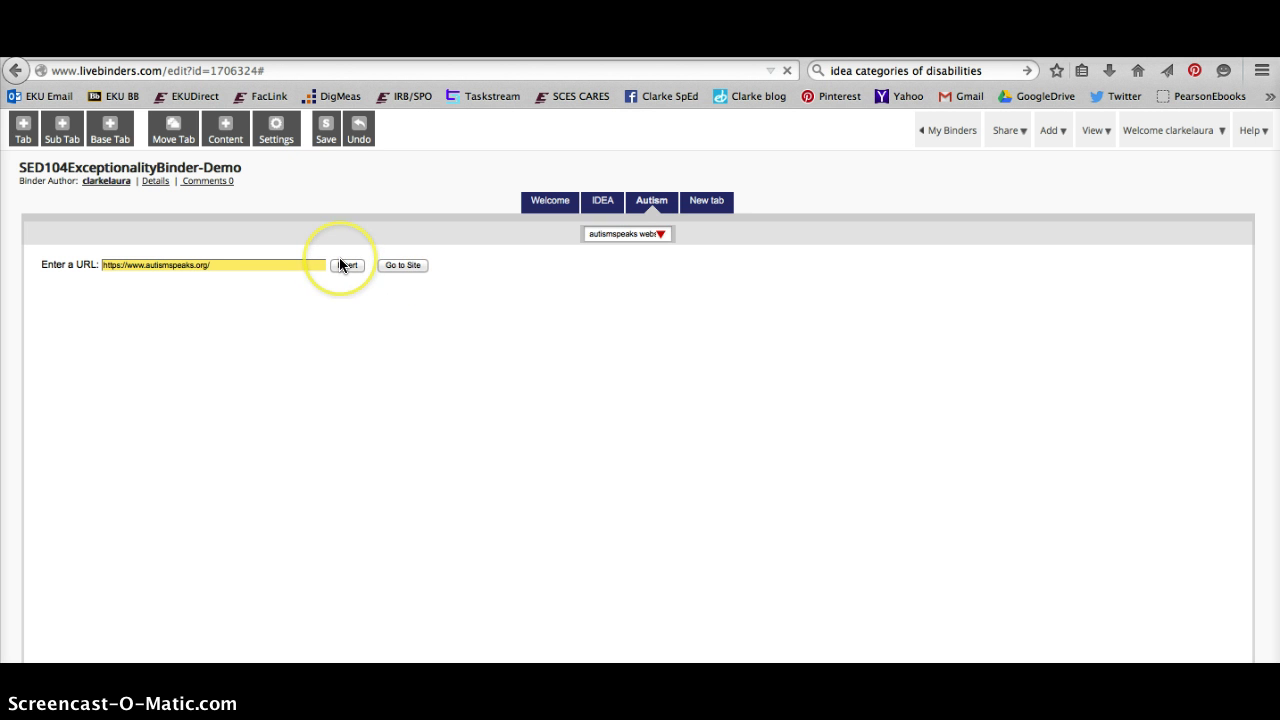
{"action": "left_click", "coordinate": [345, 265]}
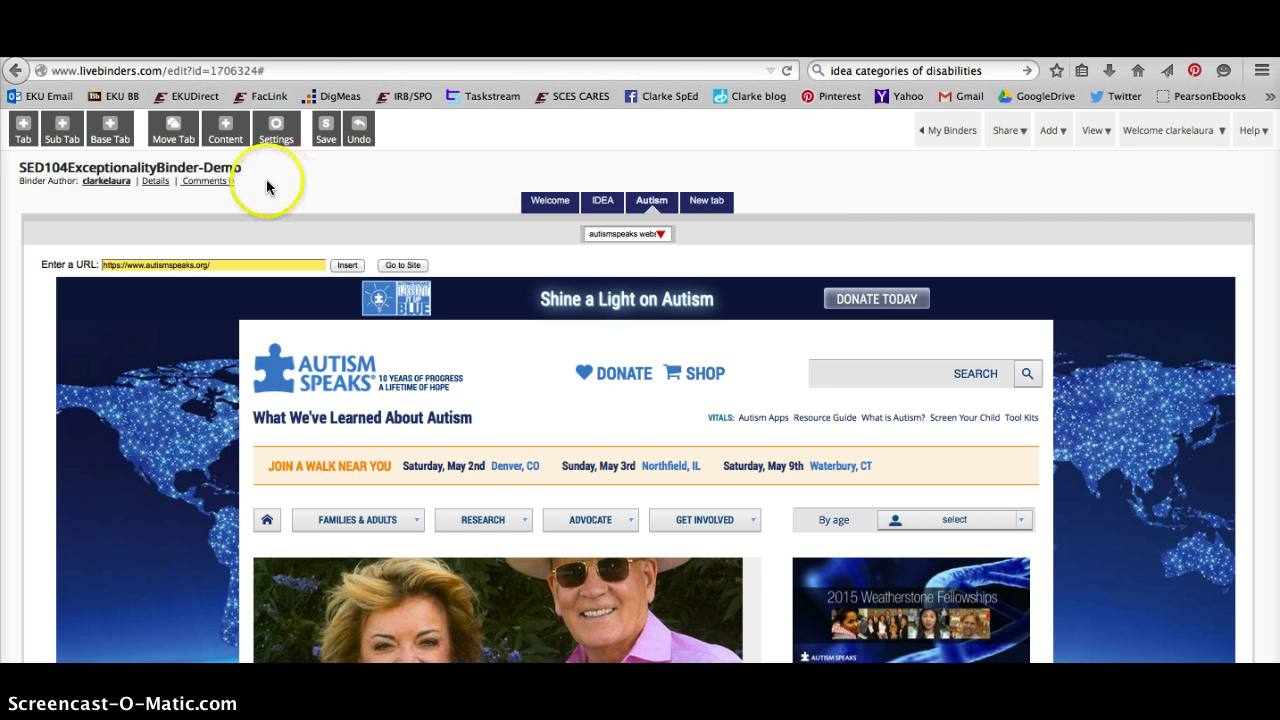
Set the binder's default tab layout to Side Tabs - Left in the binder settings
{"action": "left_click", "coordinate": [277, 130]}
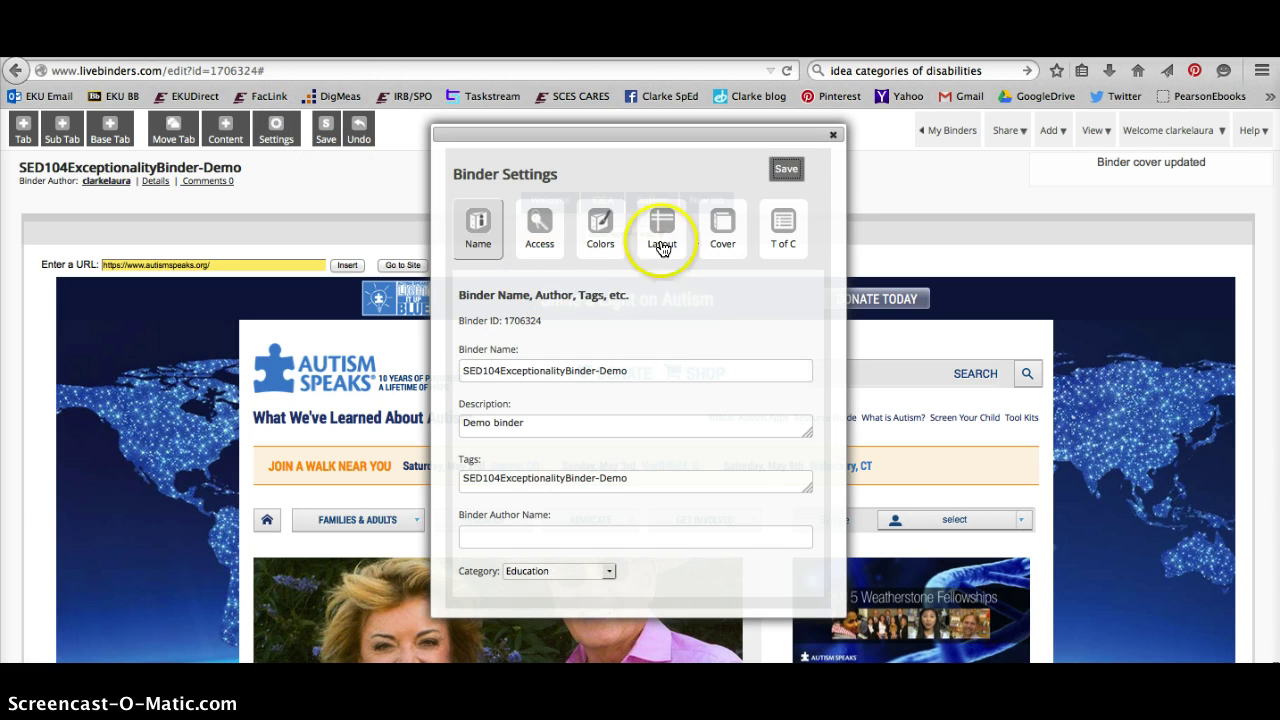
{"action": "left_click", "coordinate": [662, 228]}
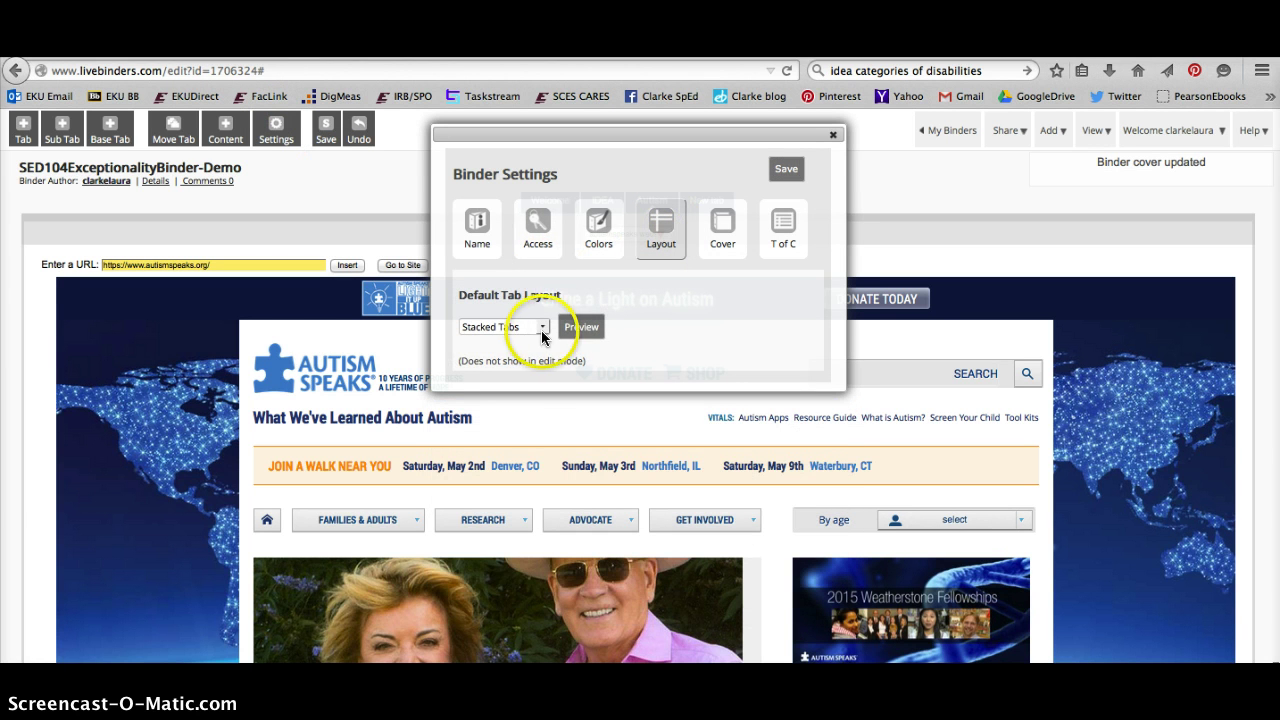
{"action": "left_click", "coordinate": [541, 328]}
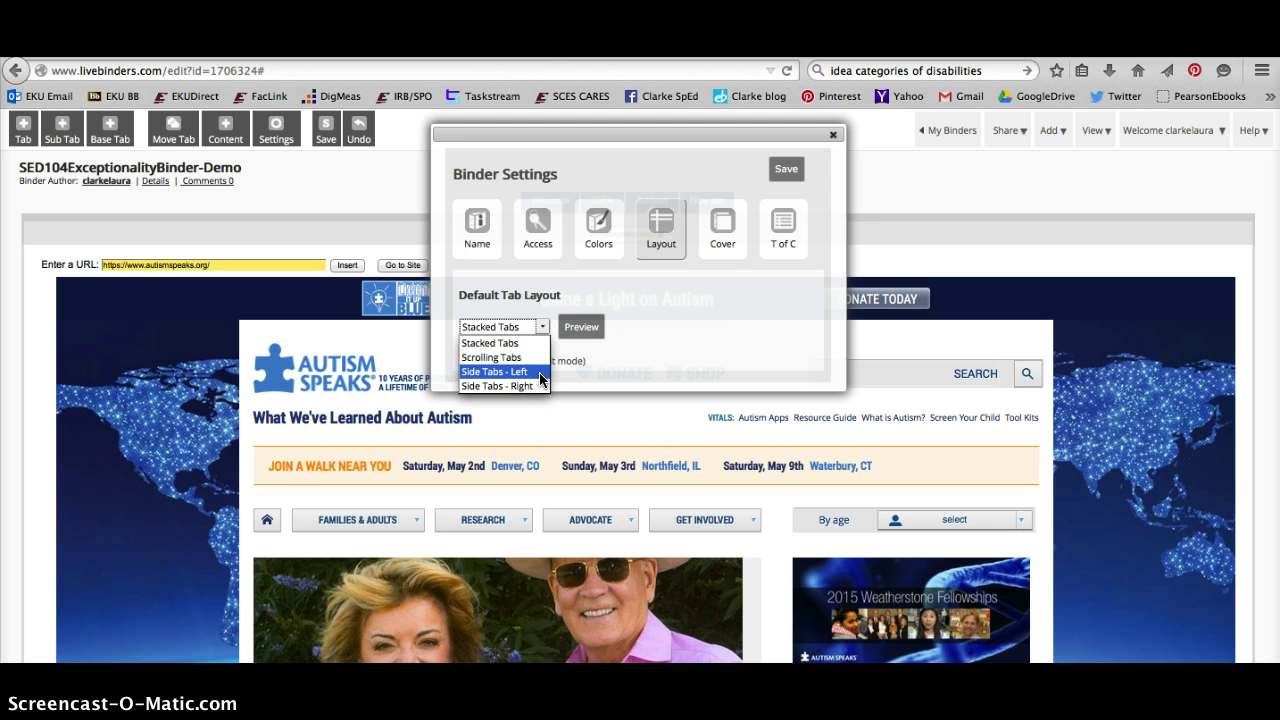
{"action": "left_click", "coordinate": [540, 374]}
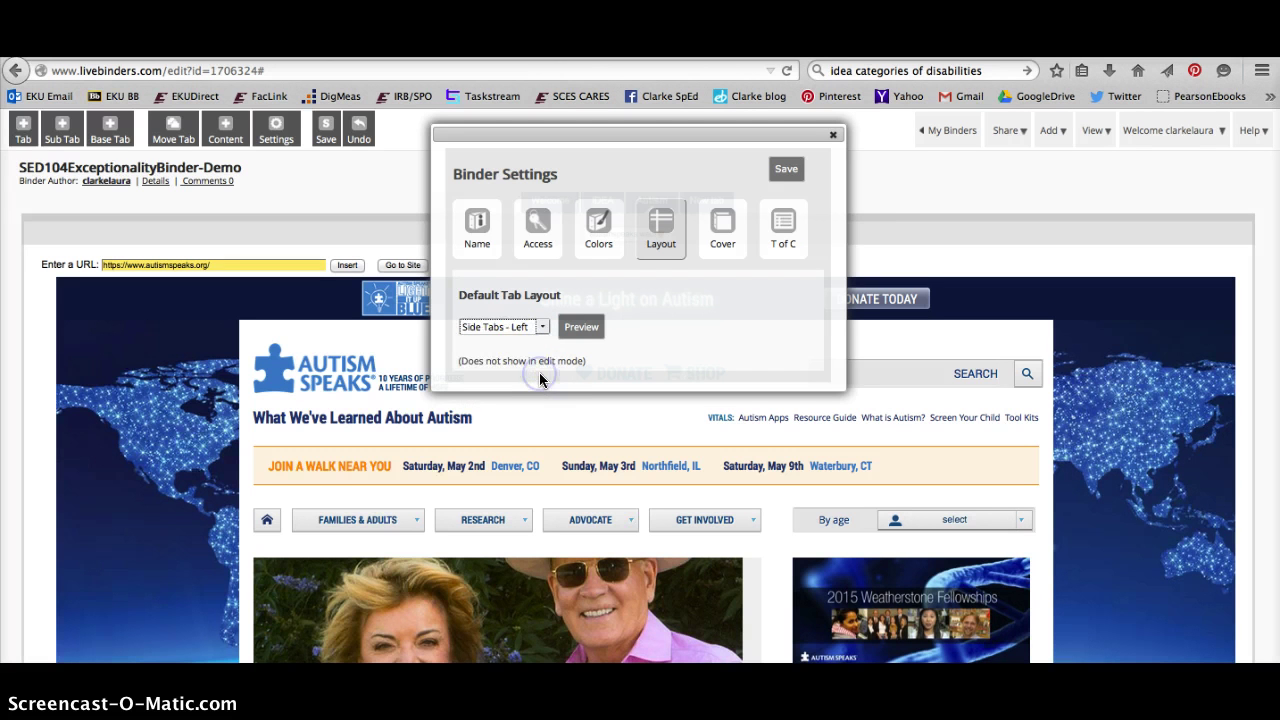
Preview the side-tab layout and look through the IDEA tab, its parentcenterhub.org sub tab and the Autism tab
{"action": "left_click", "coordinate": [603, 337]}
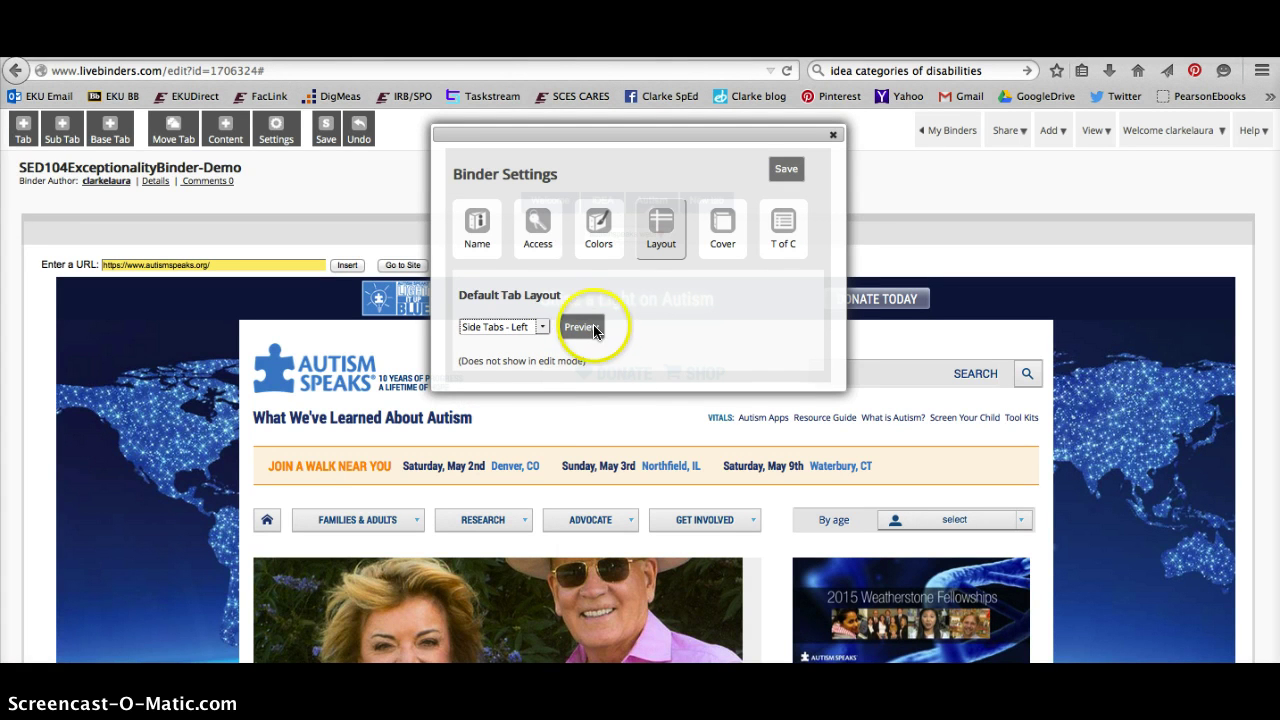
{"action": "left_click", "coordinate": [590, 328]}
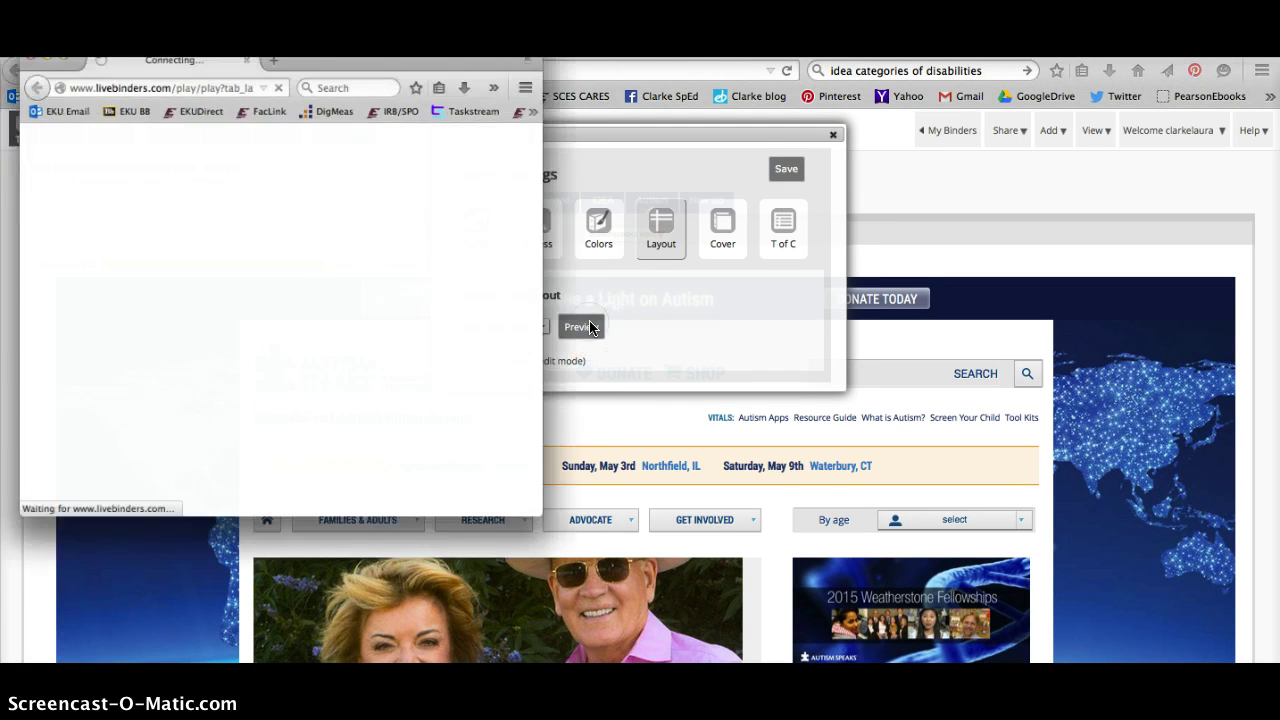
{"action": "left_click", "coordinate": [47, 203]}
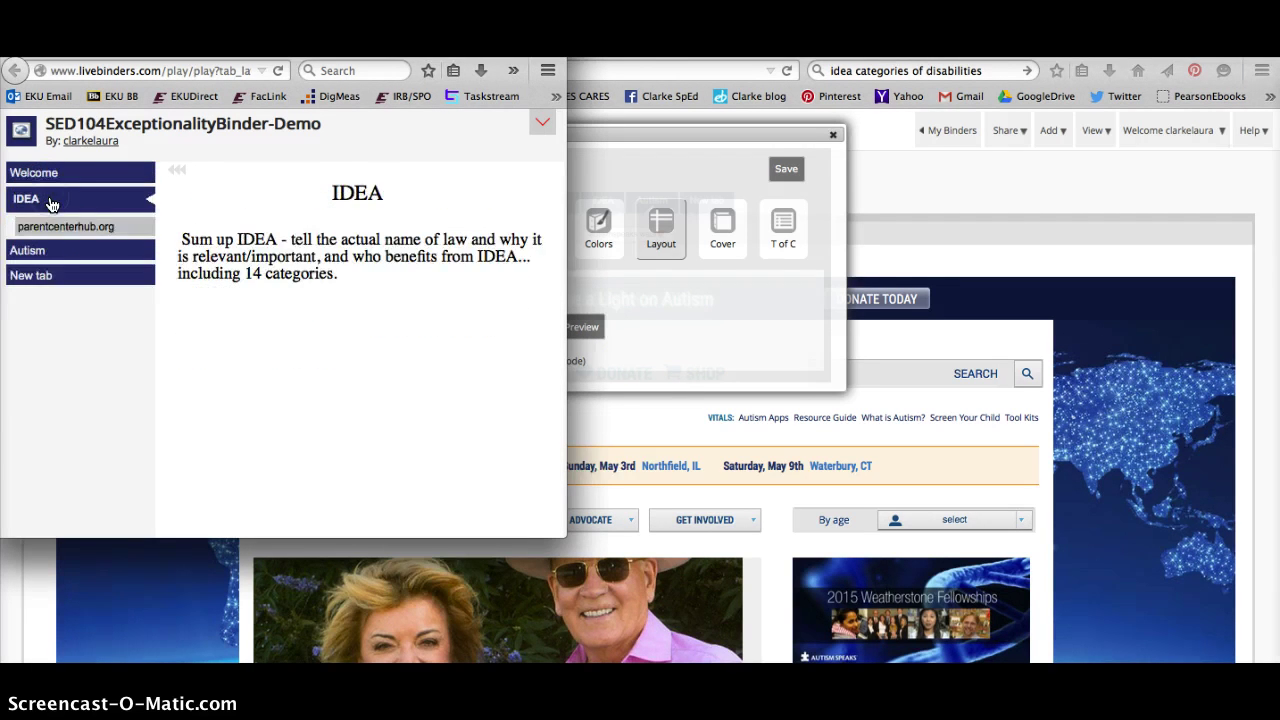
{"action": "left_click", "coordinate": [46, 204]}
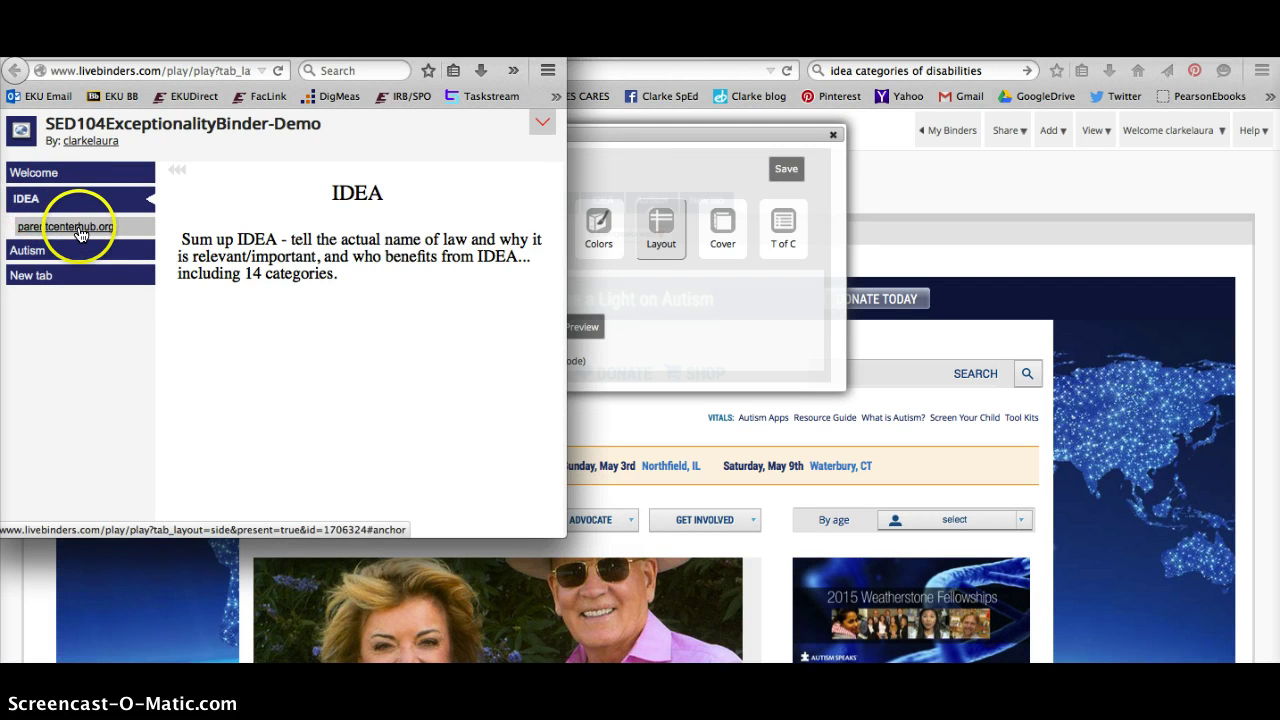
{"action": "left_click", "coordinate": [86, 226]}
{"action": "left_click", "coordinate": [88, 252]}
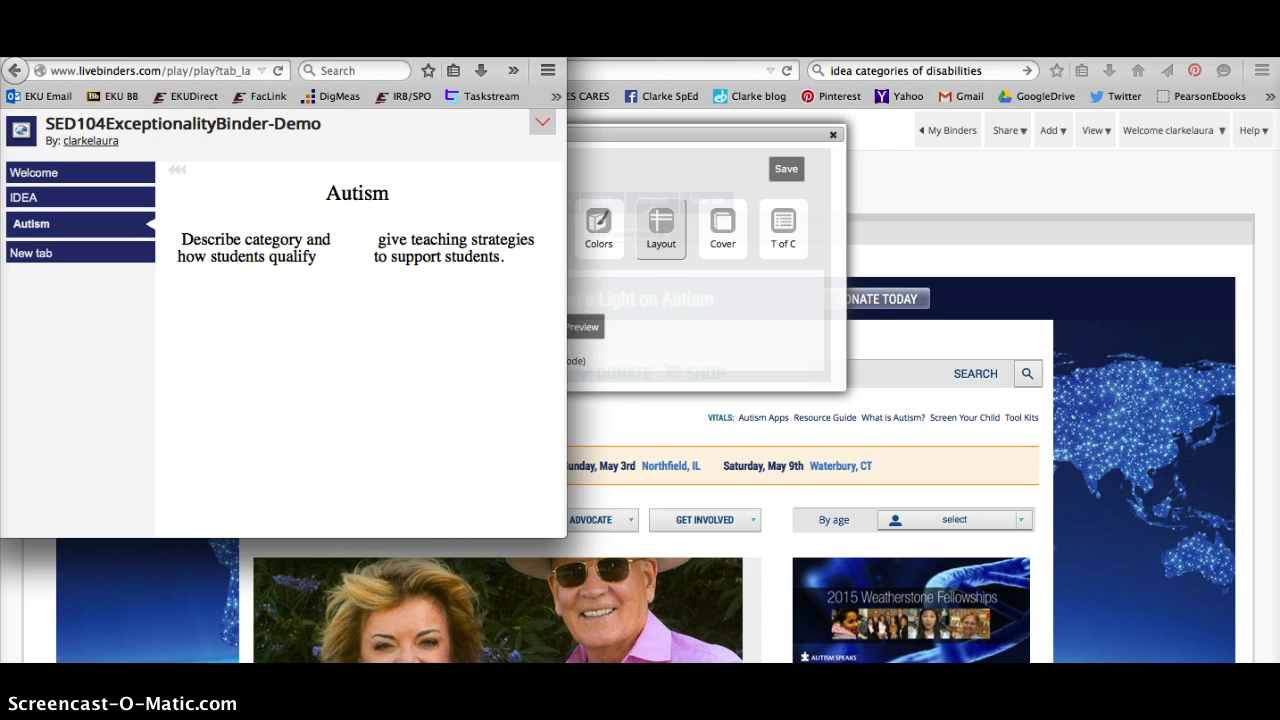
Close the layout preview, then save and close the binder settings
{"action": "key", "text": "super+w"}
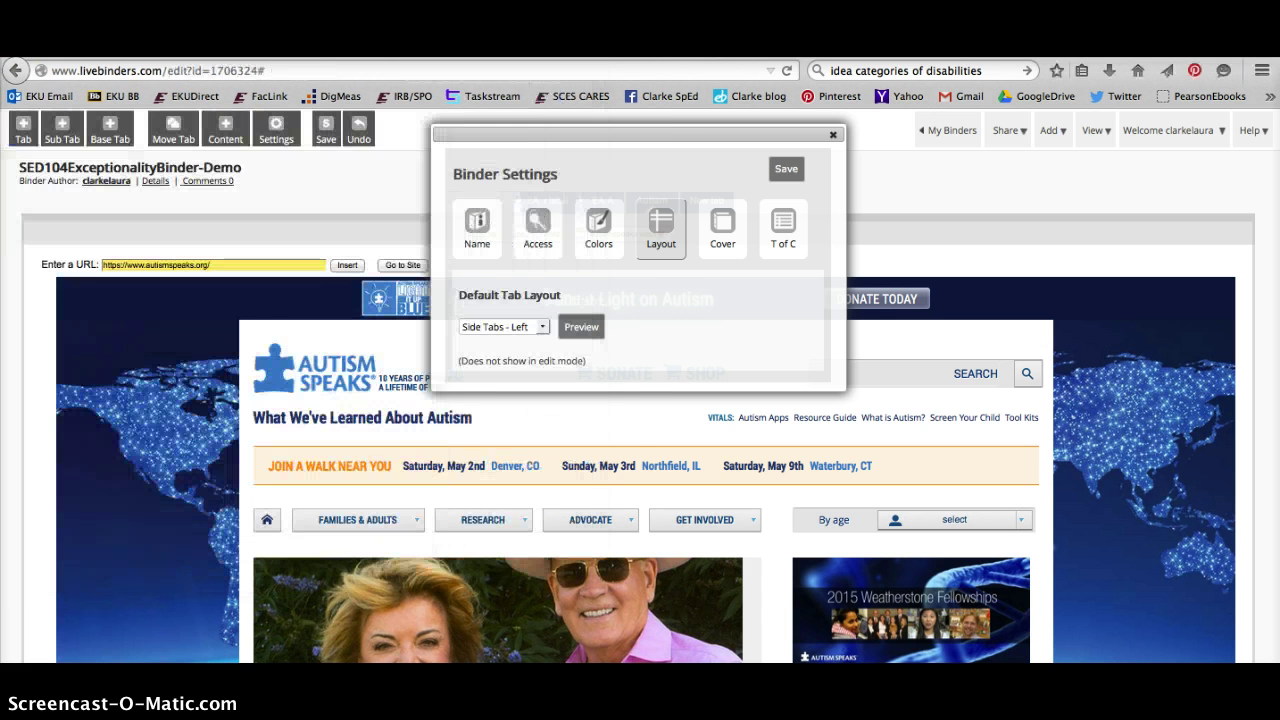
{"action": "left_click", "coordinate": [793, 172]}
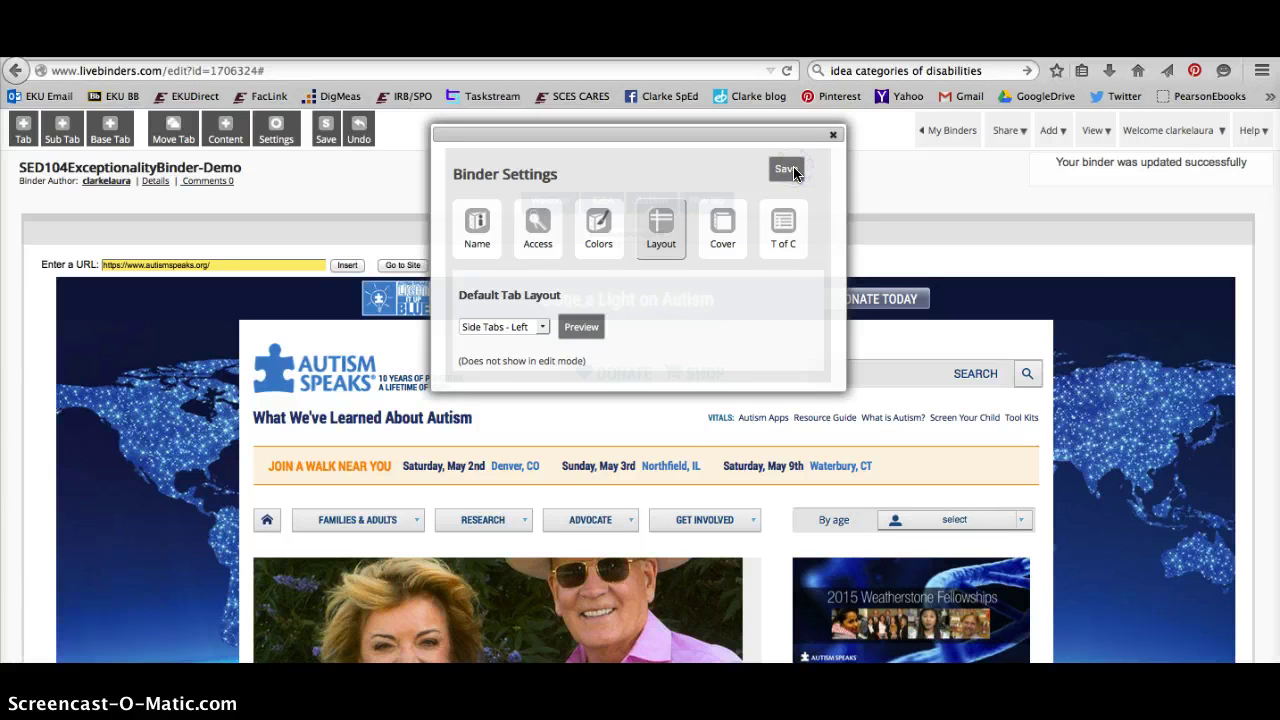
{"action": "left_click", "coordinate": [832, 134]}
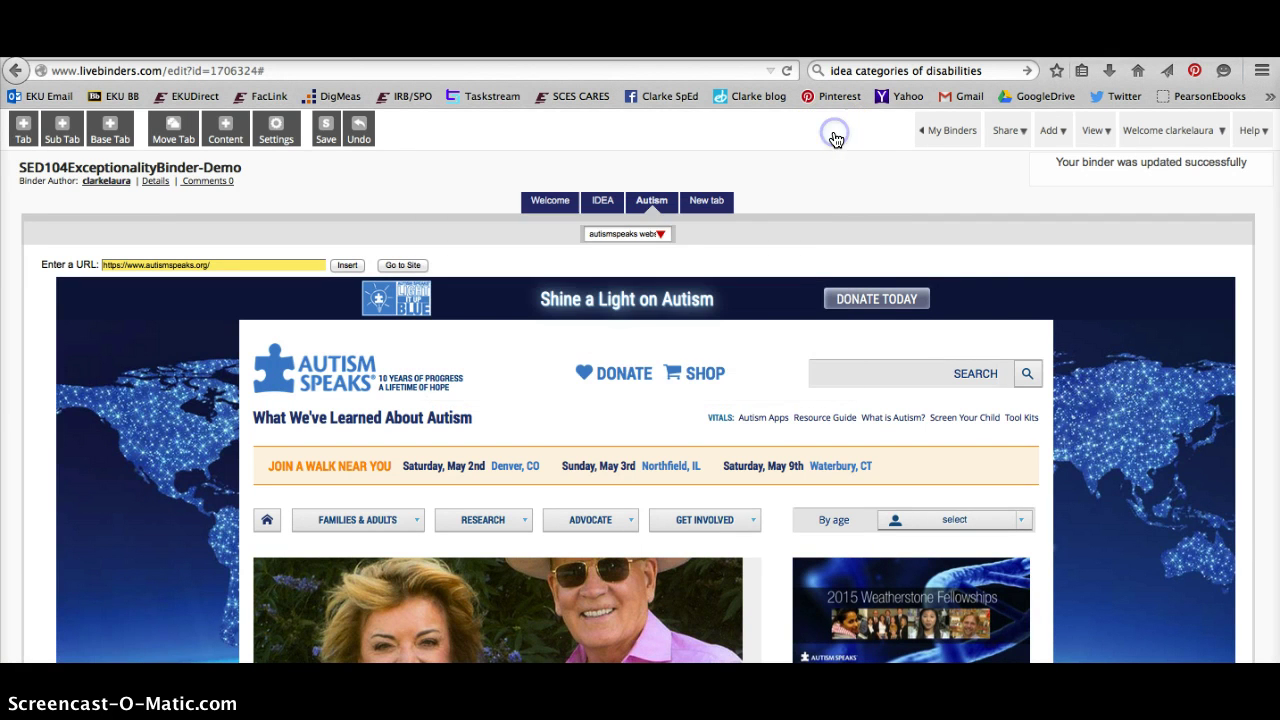